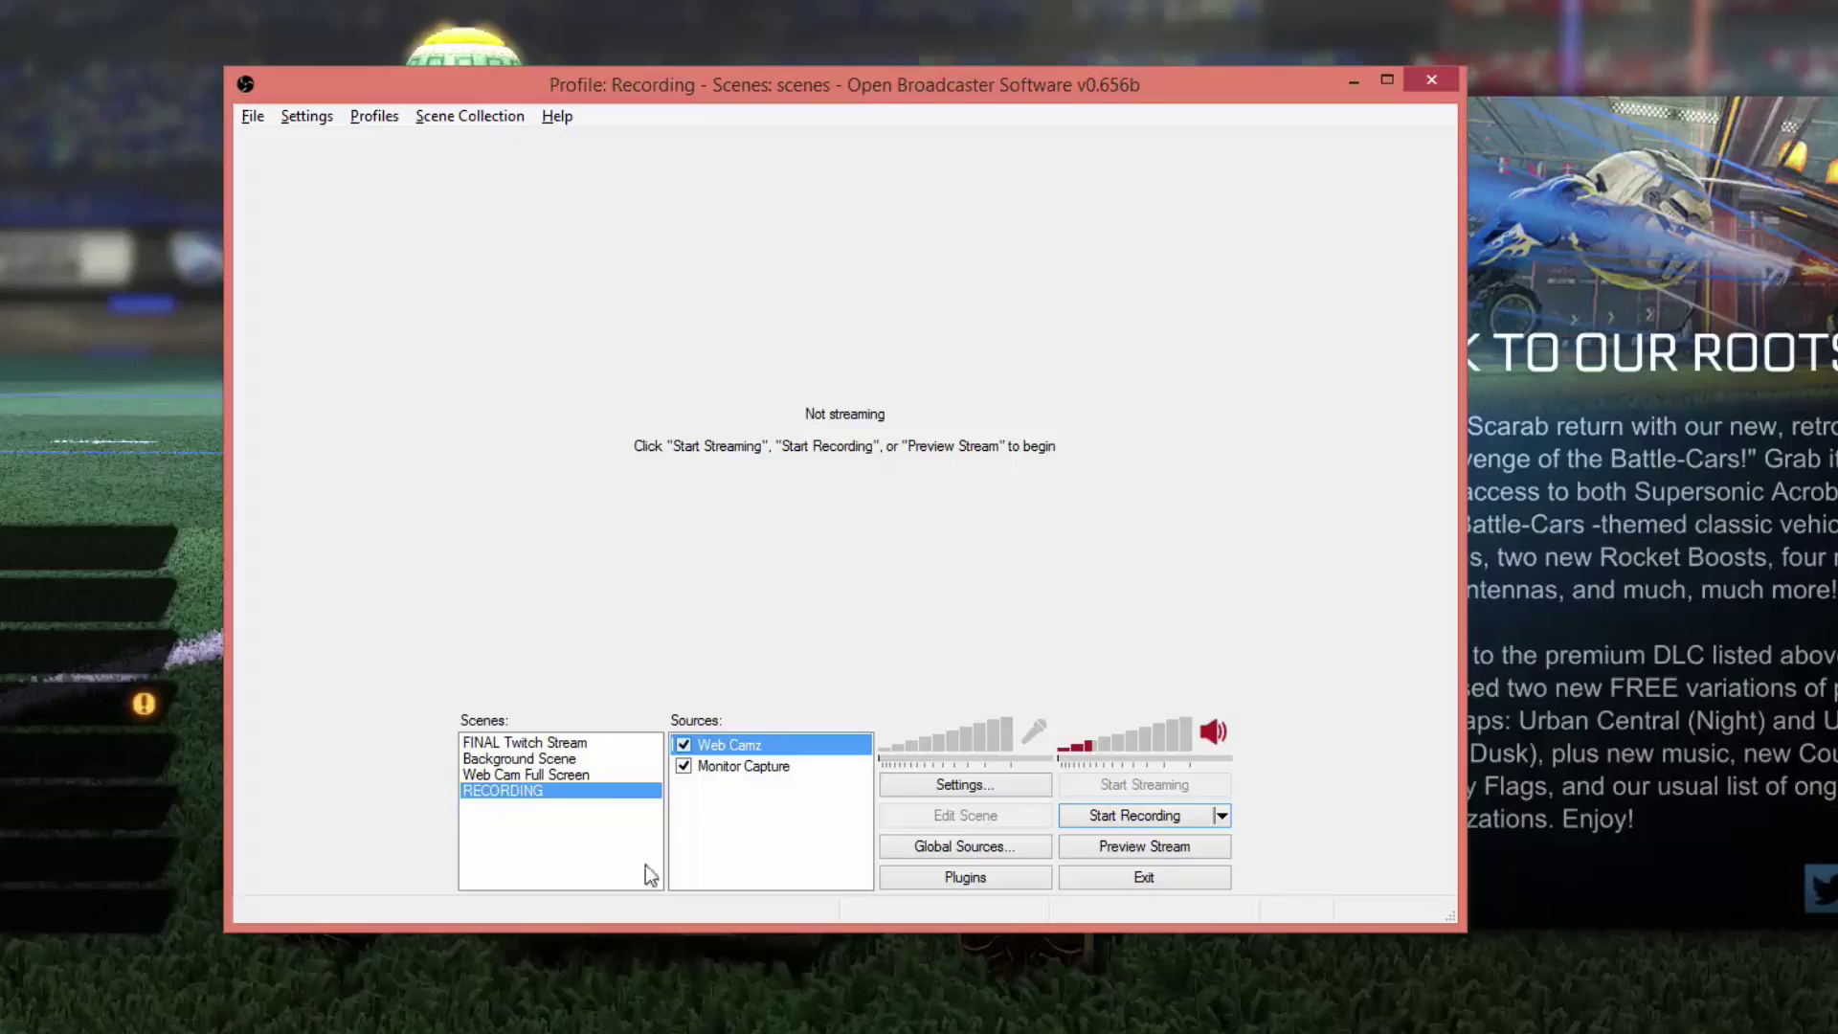
Create a scene called 'Recording FINAL' in the Scenes list, then bring up the program Settings.
right_click(488, 830)
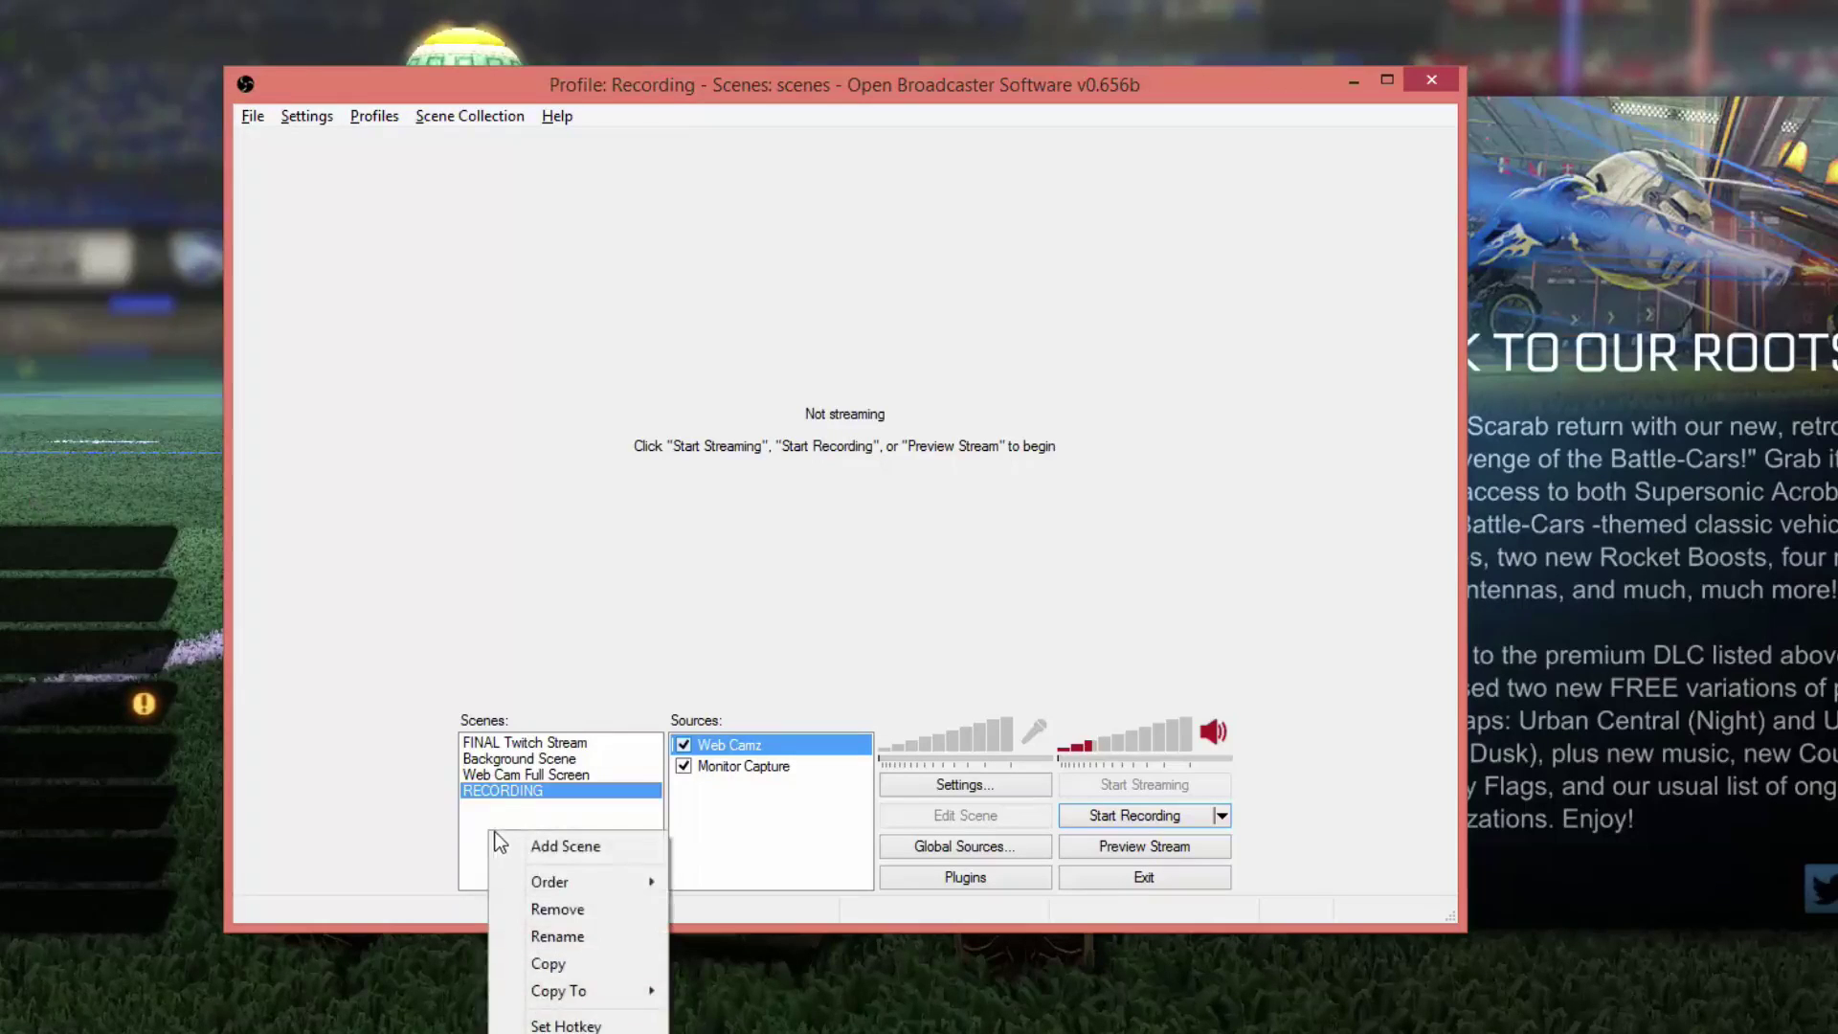
left_click(561, 848)
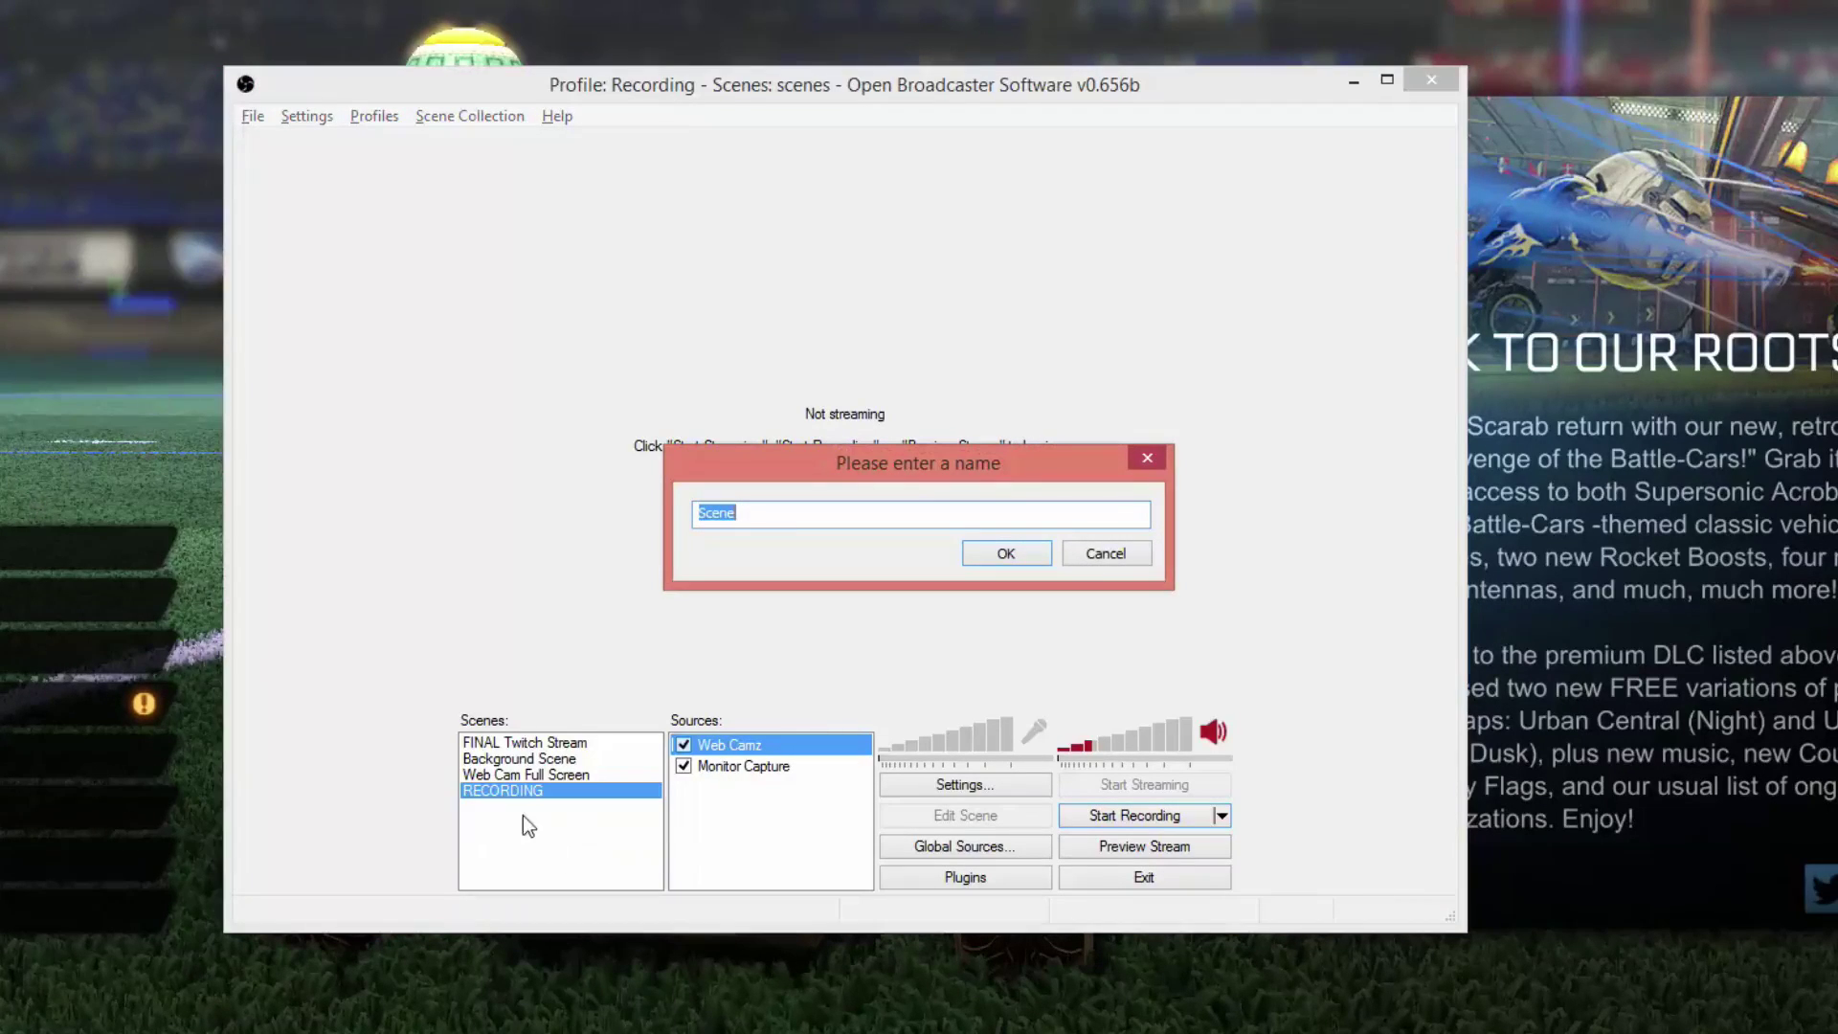
type("RE")
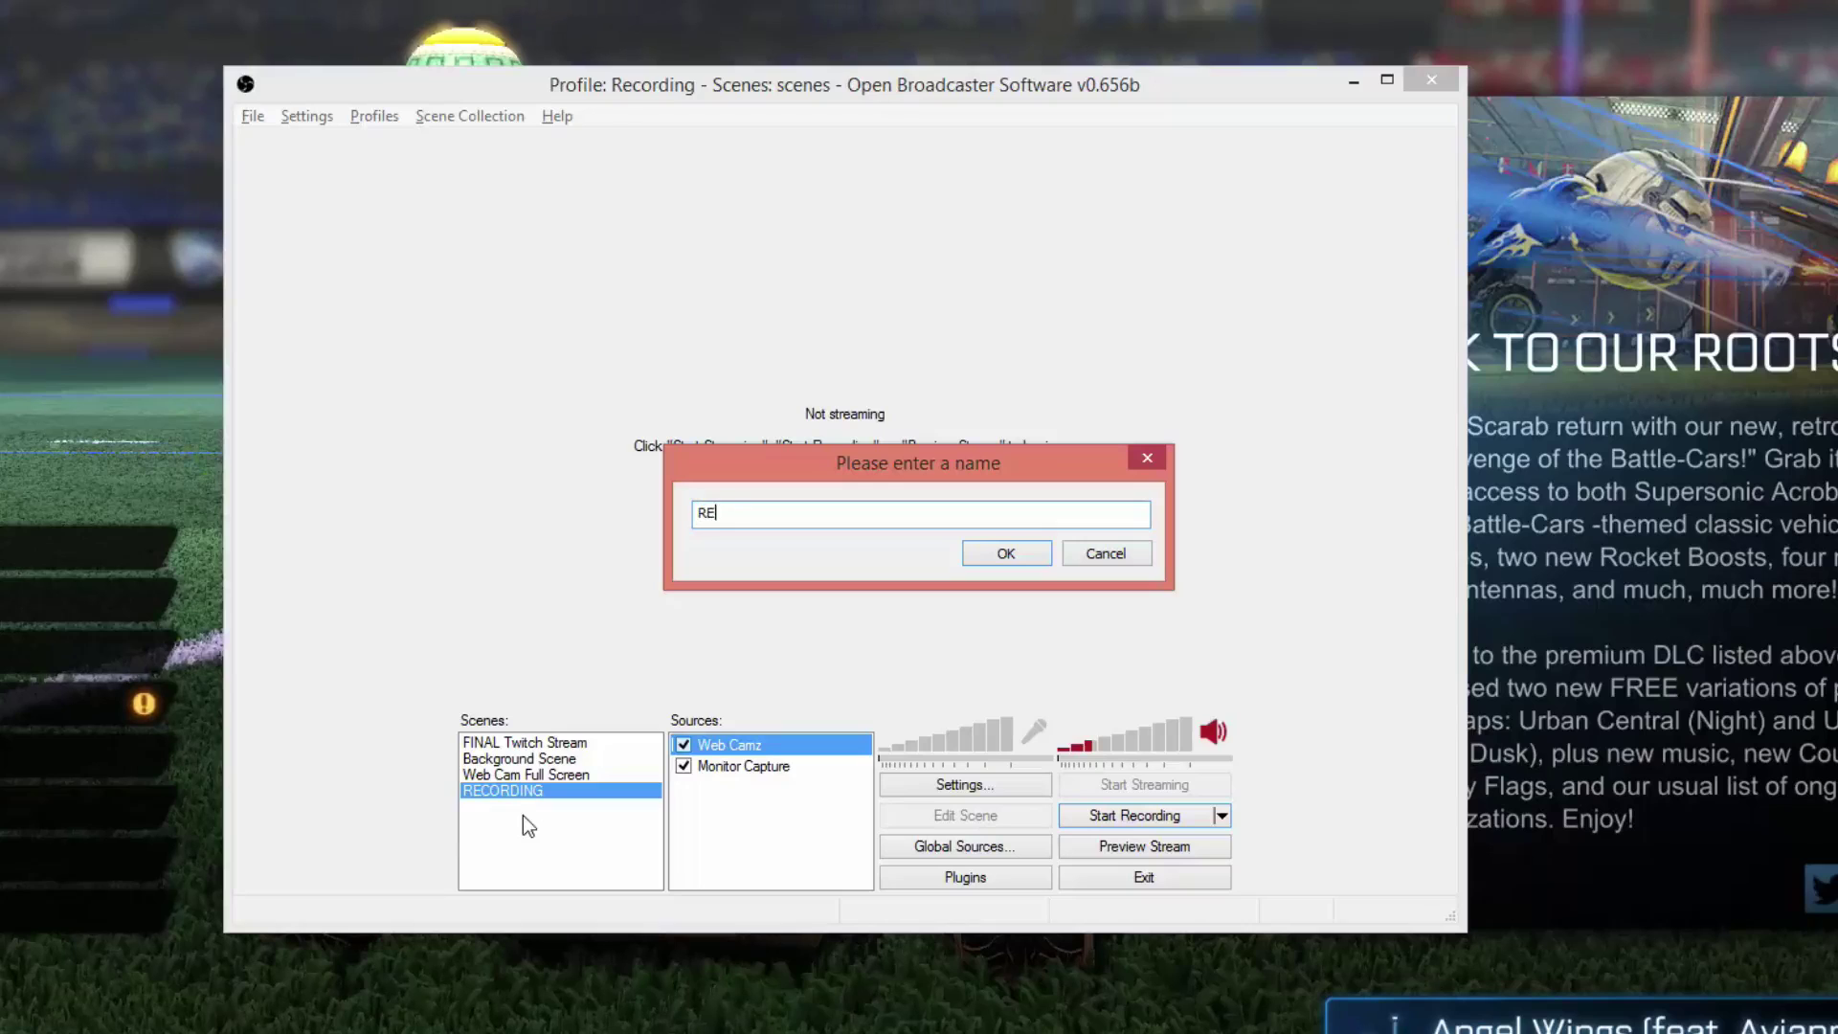
type("co")
key("BackSpace")
key("BackSpace")
key("BackSpace")
type("e")
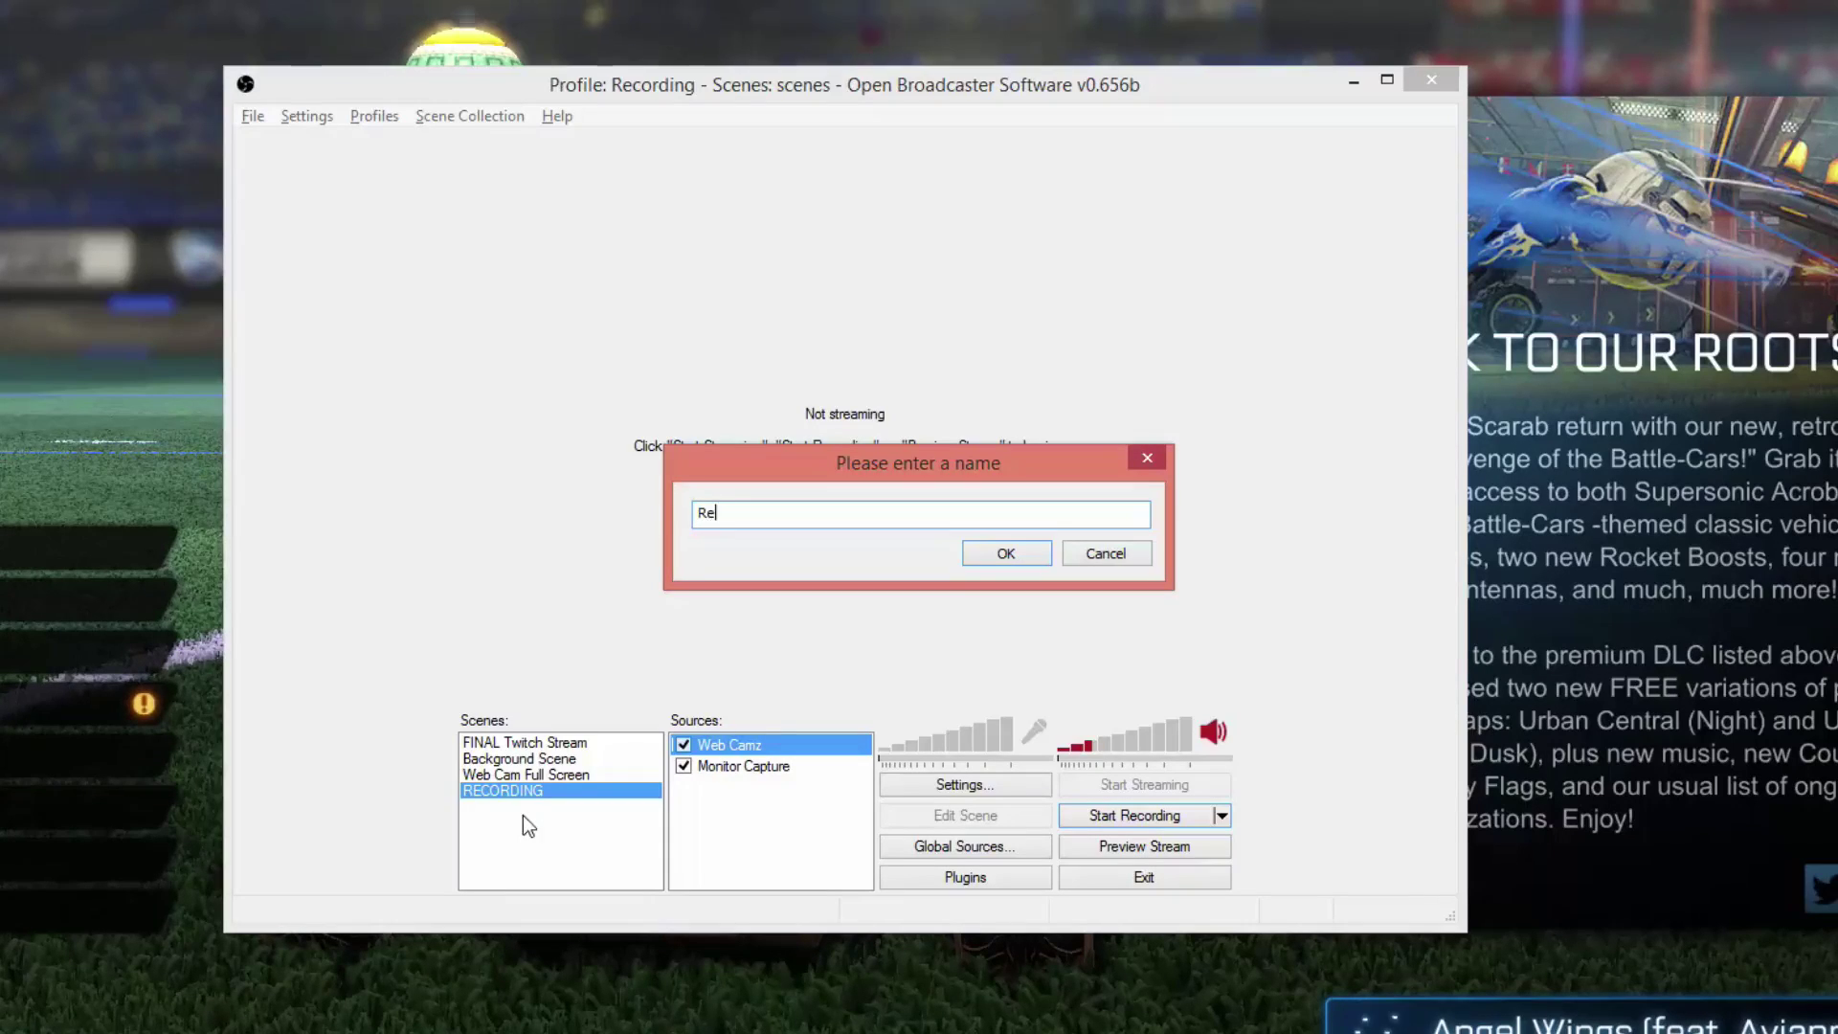
type("cording FINAL")
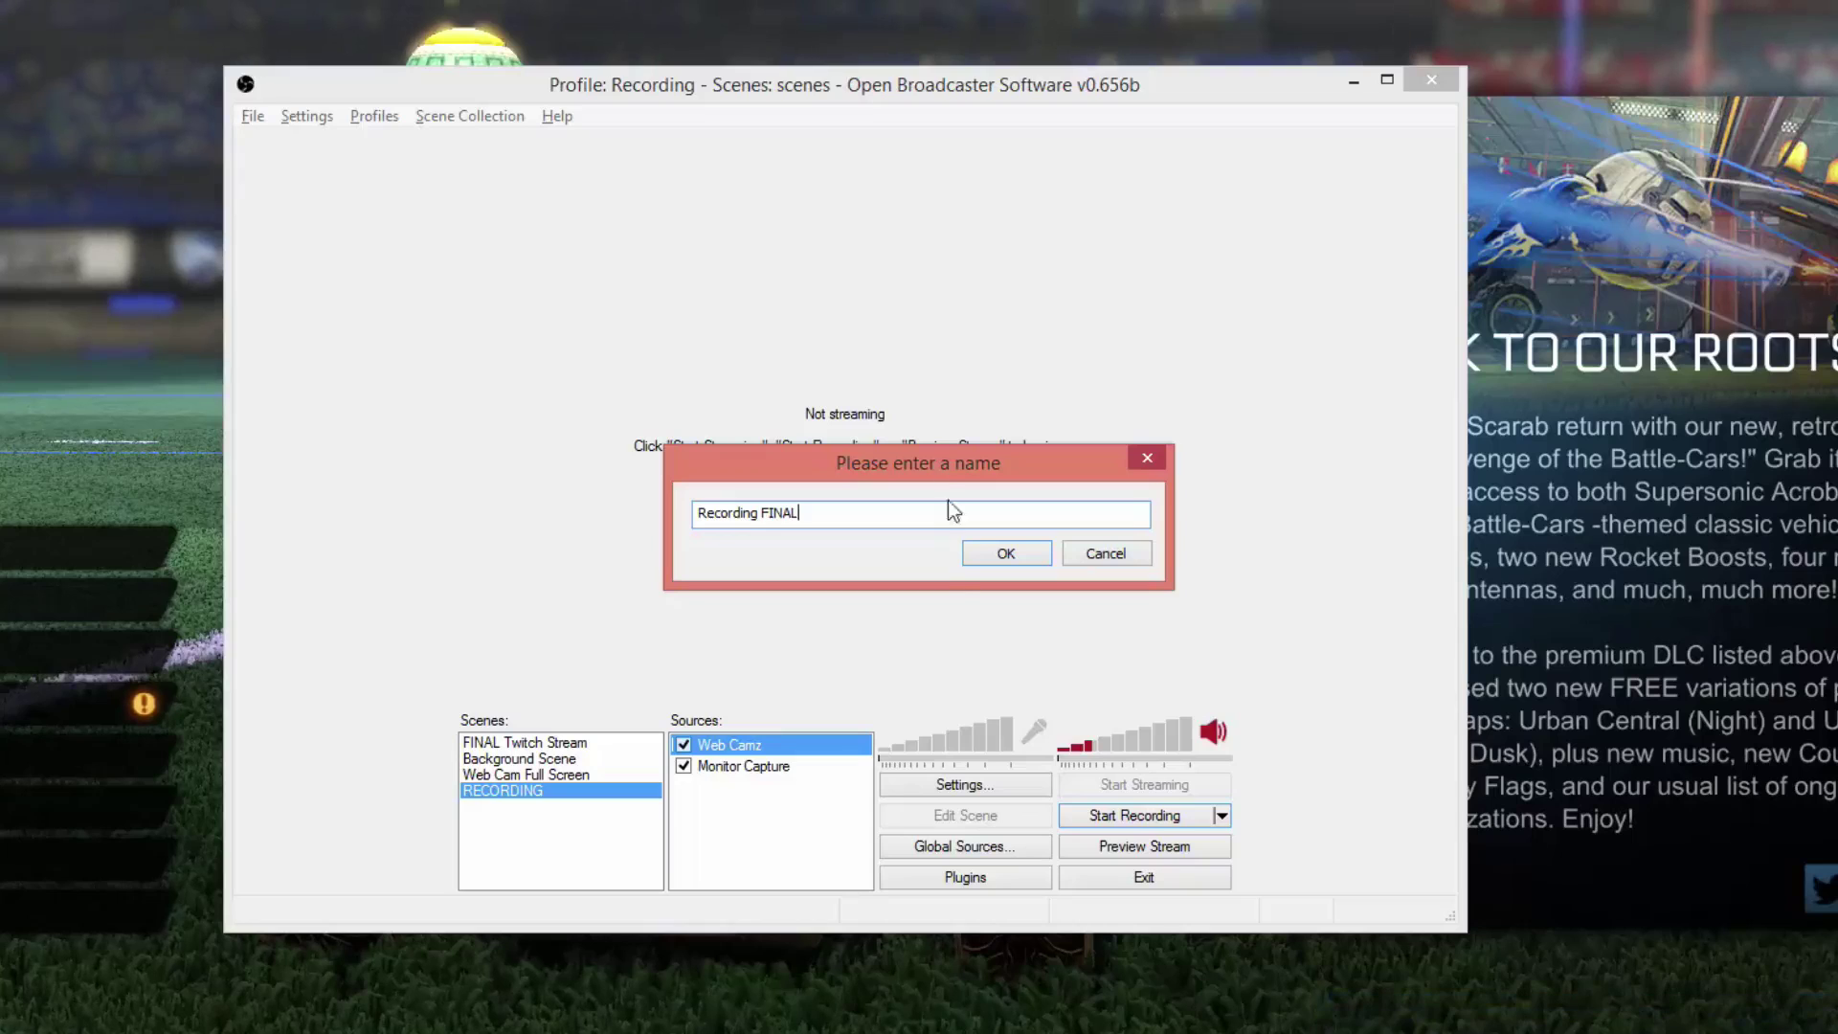
left_click(1001, 559)
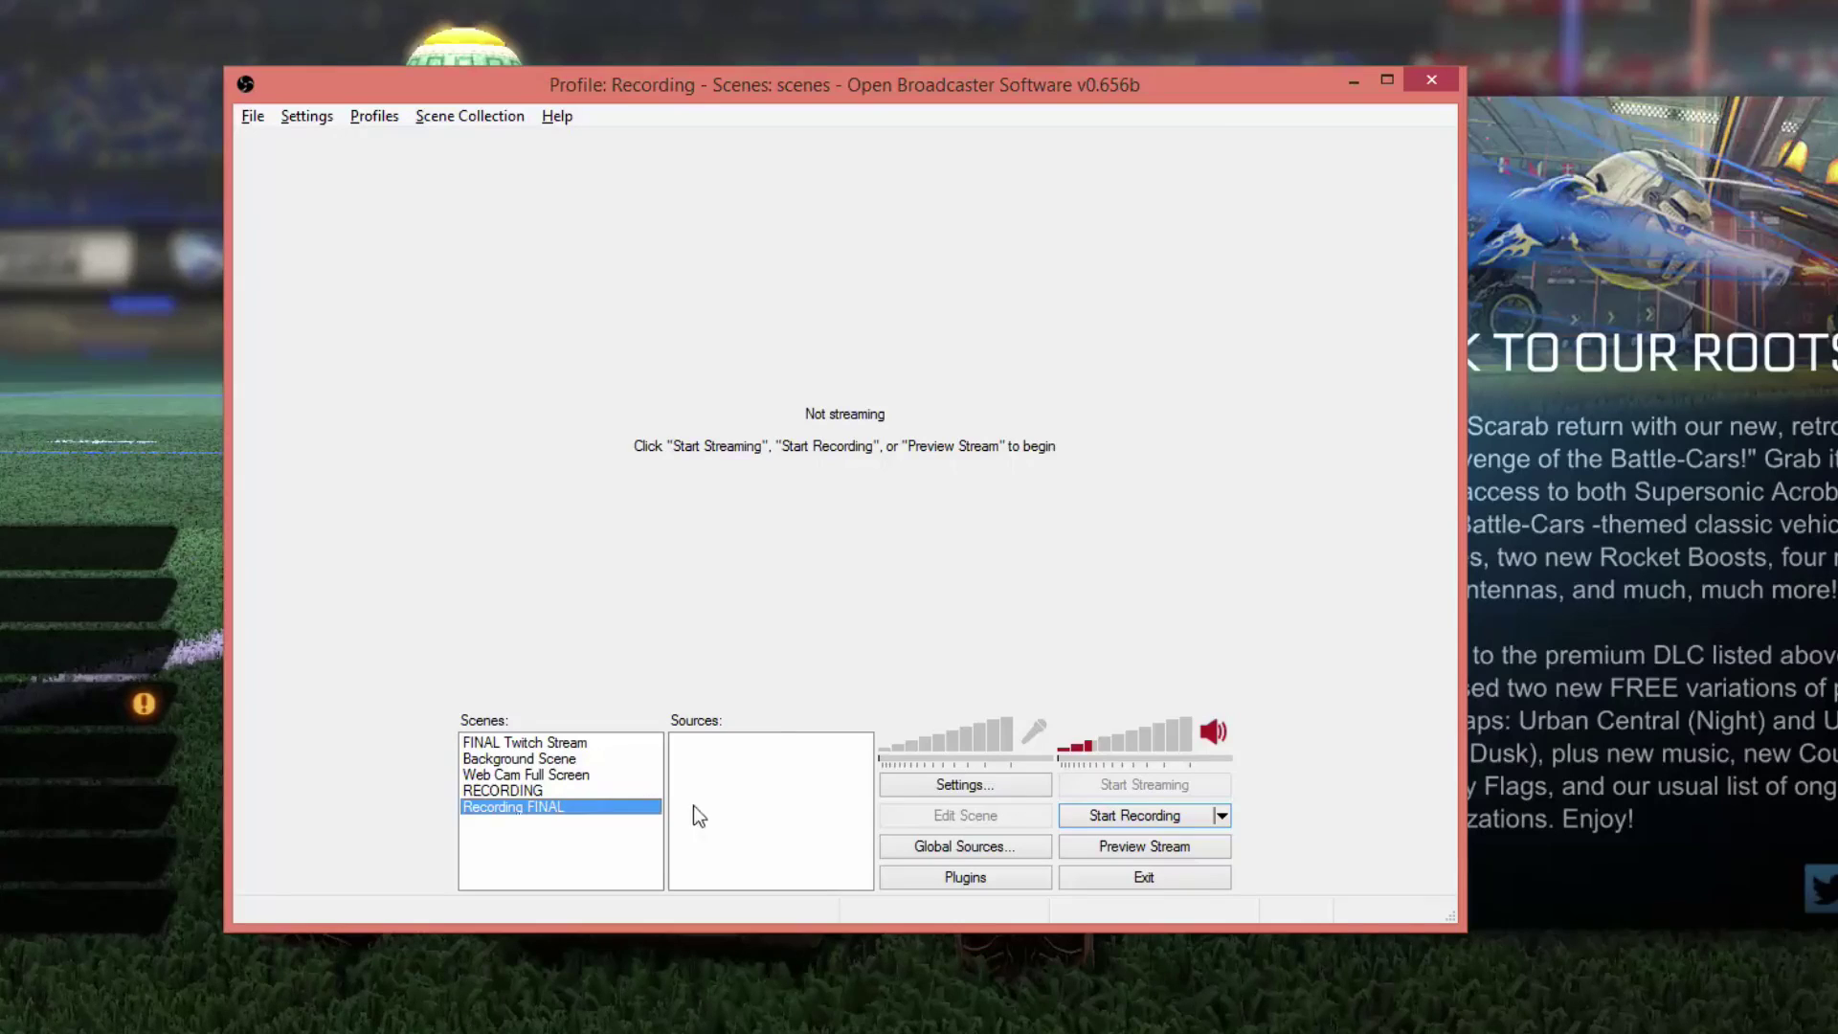
left_click(959, 787)
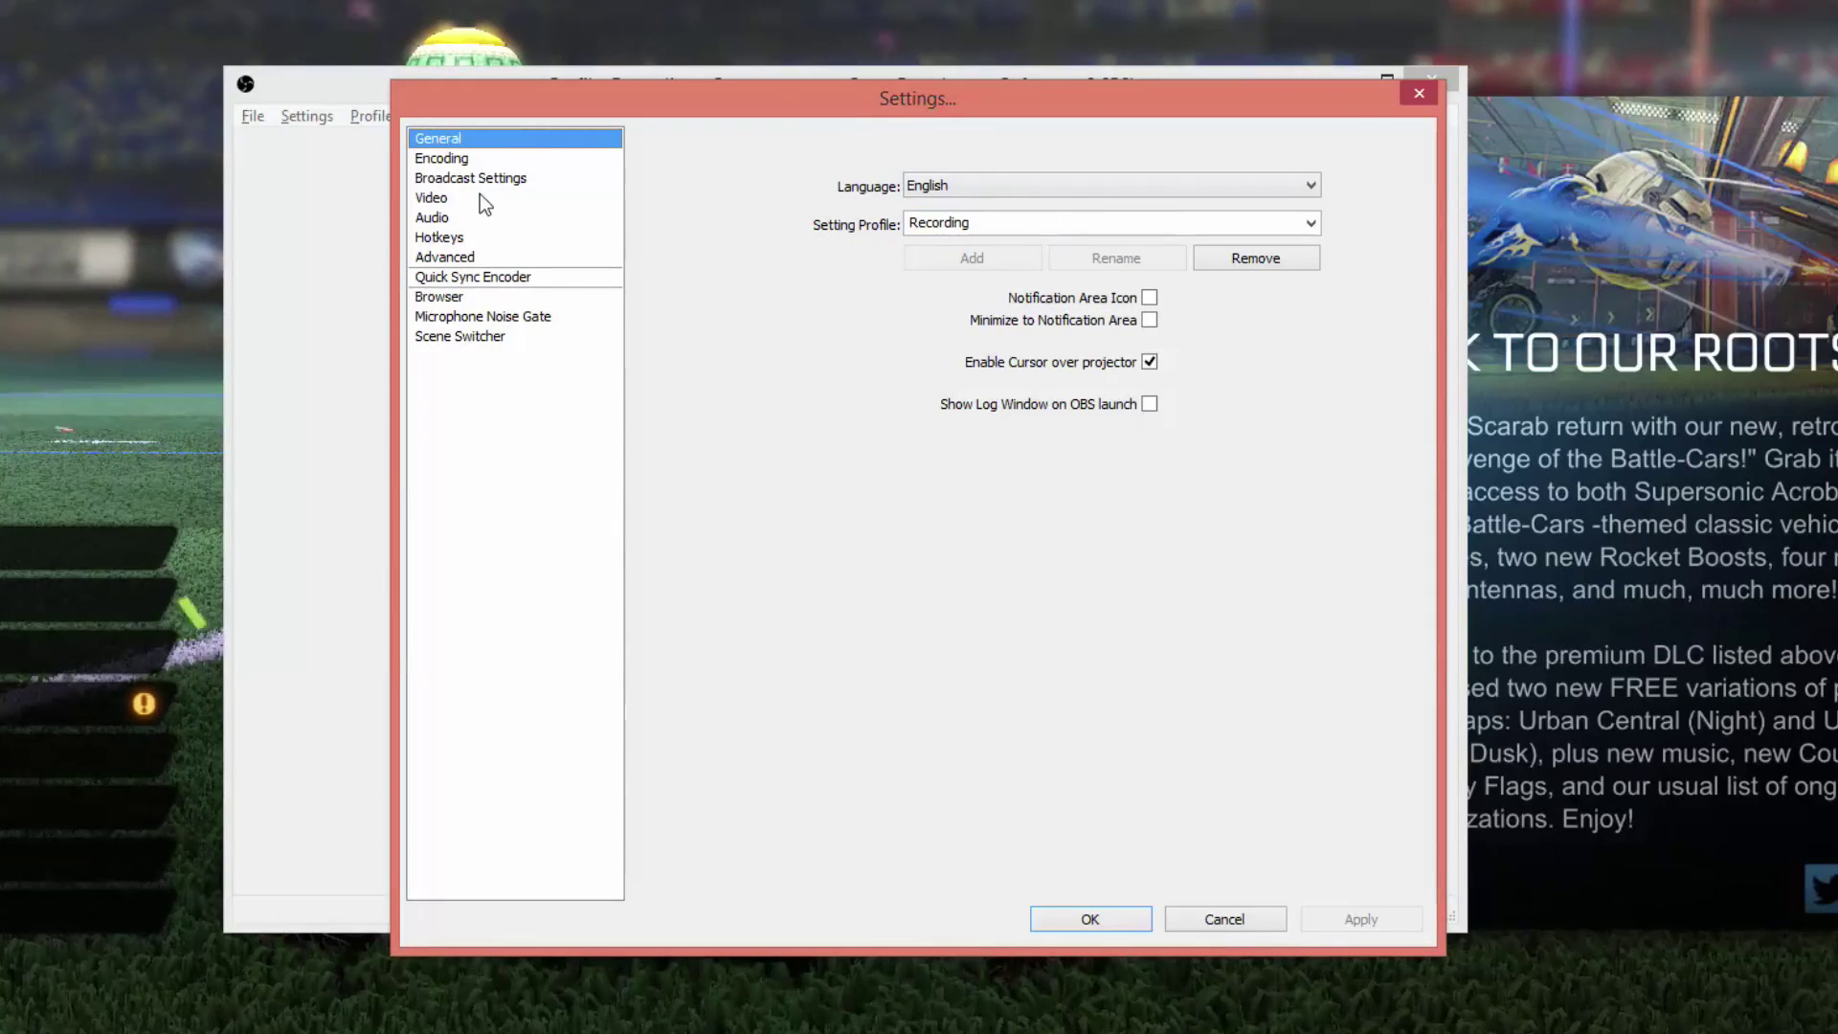
Switch Settings to the Encoding page and toggle the CBR (constant bitrate) checkbox.
left_click(466, 165)
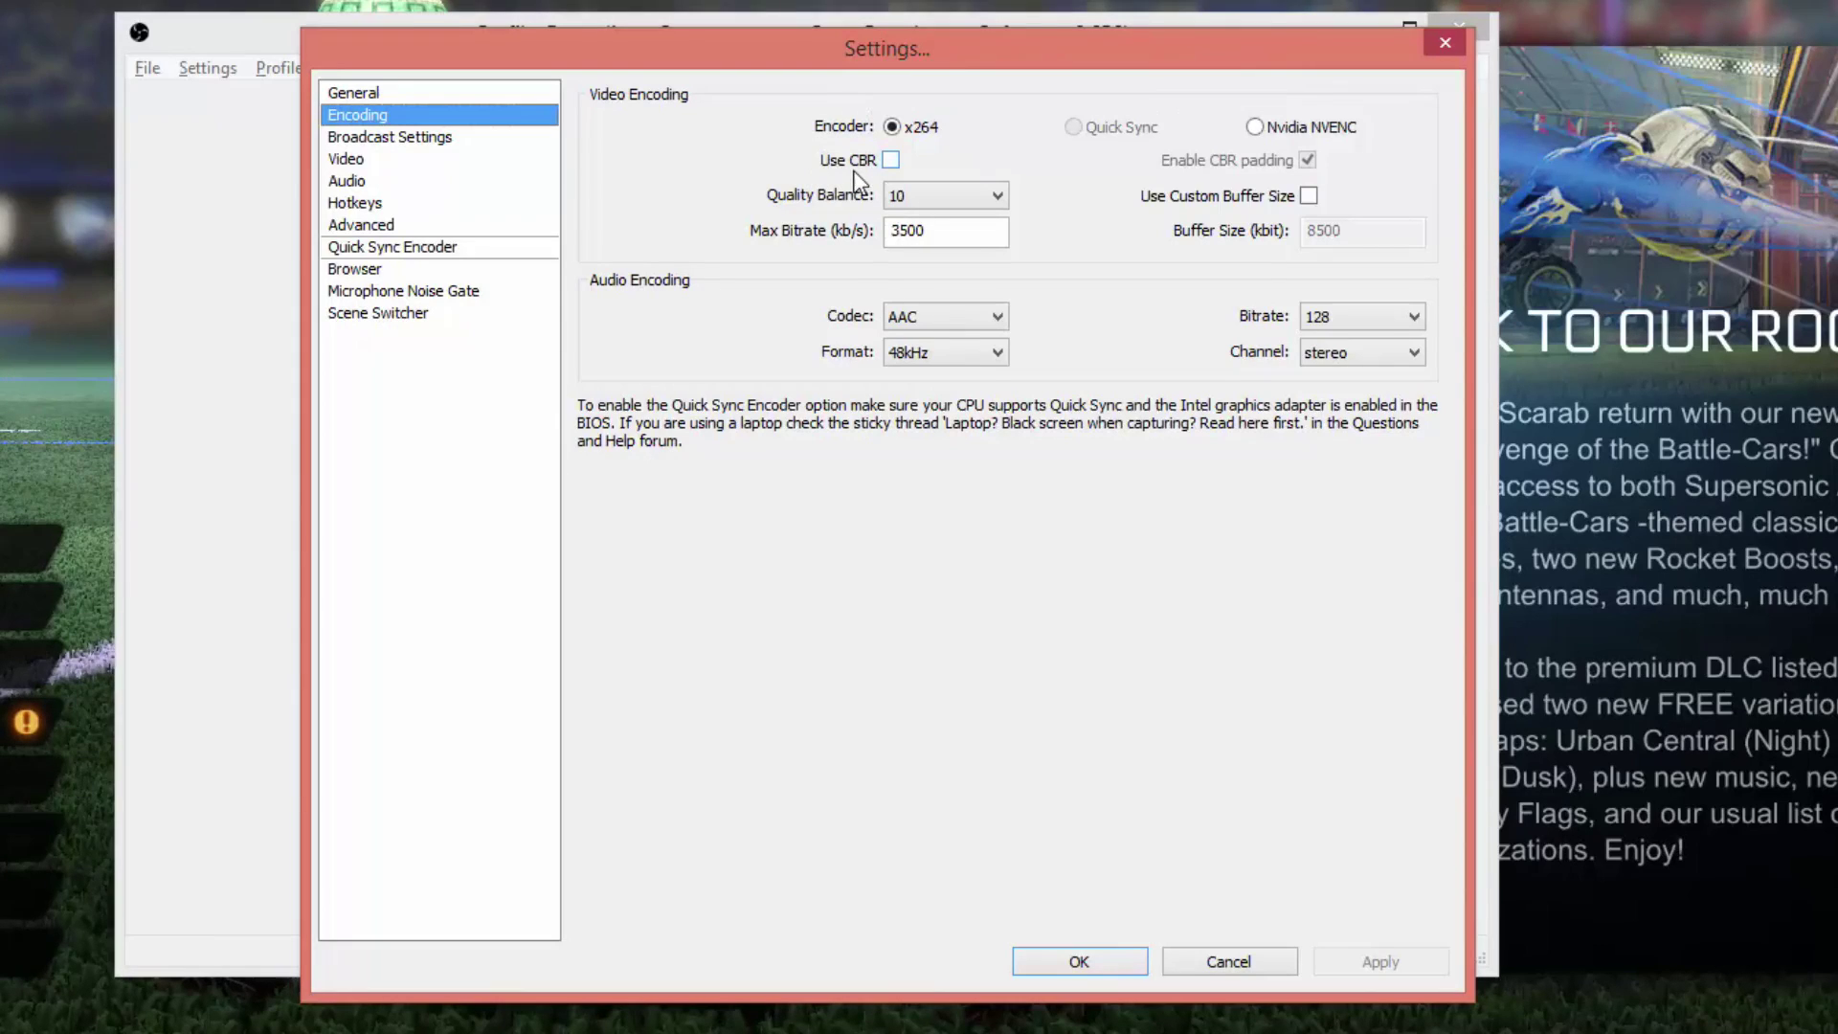
left_click(890, 161)
left_click(891, 161)
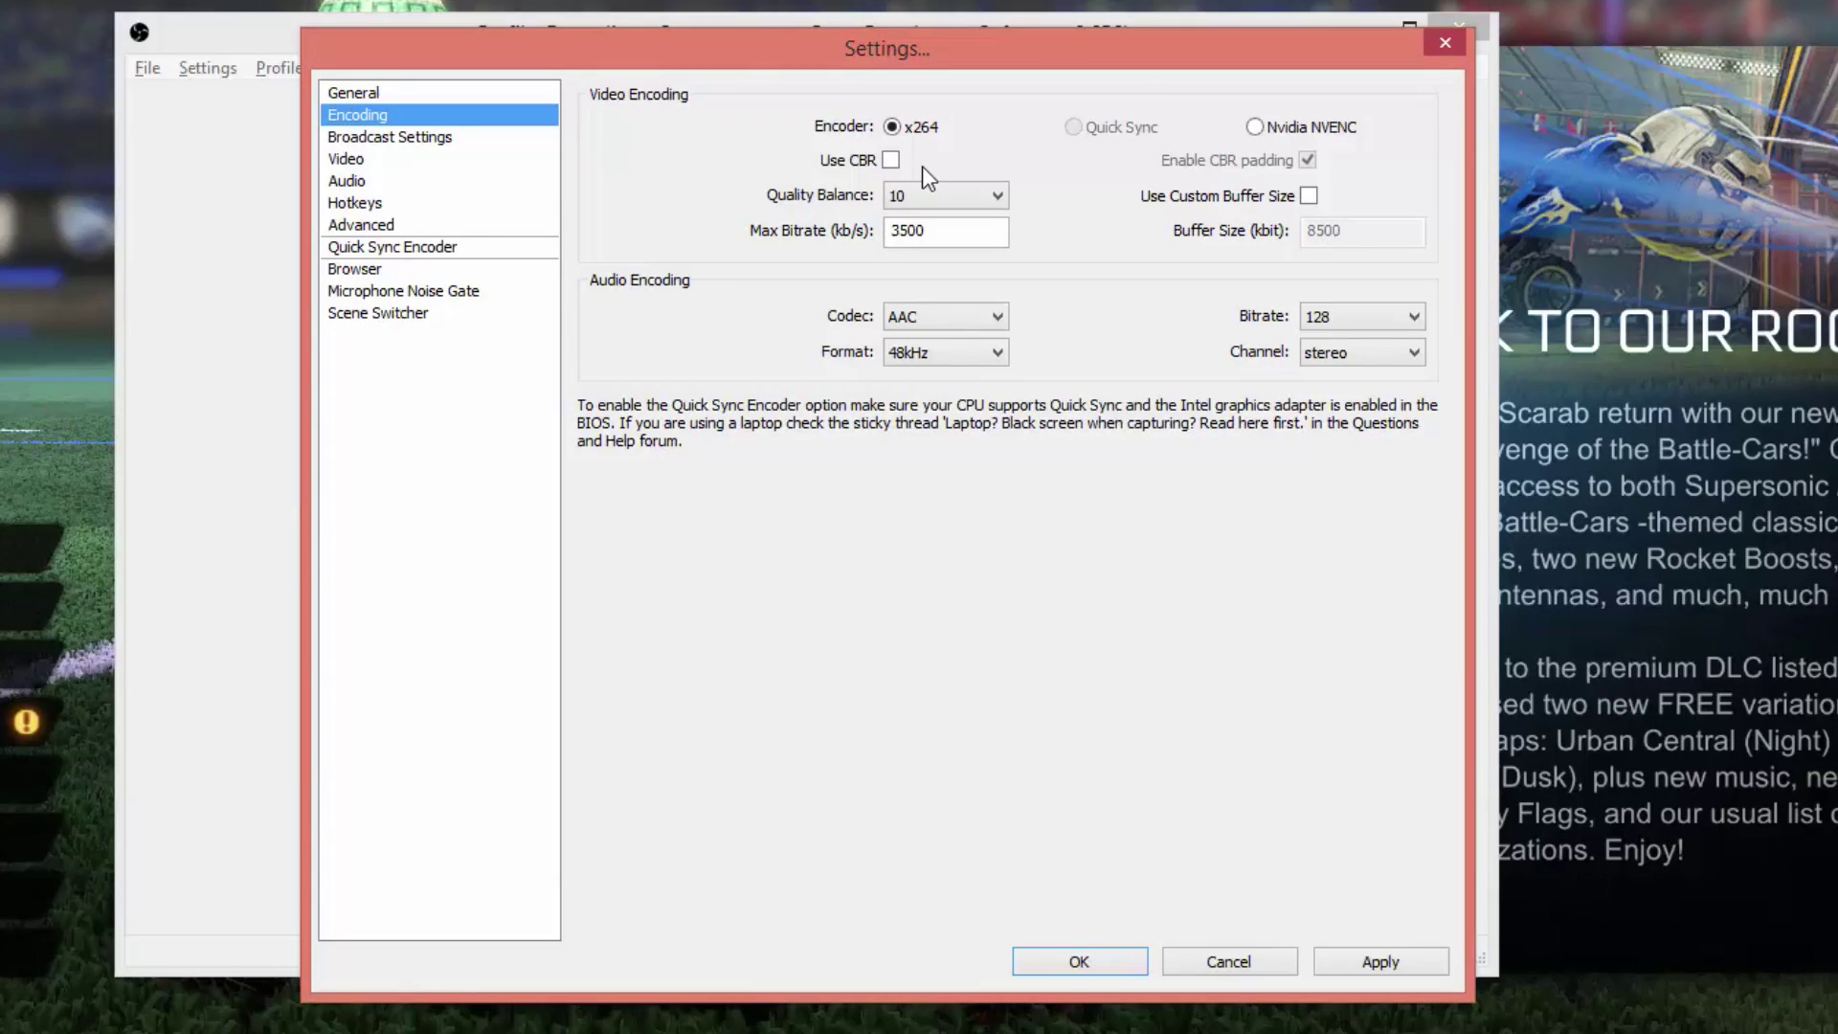
left_click(905, 197)
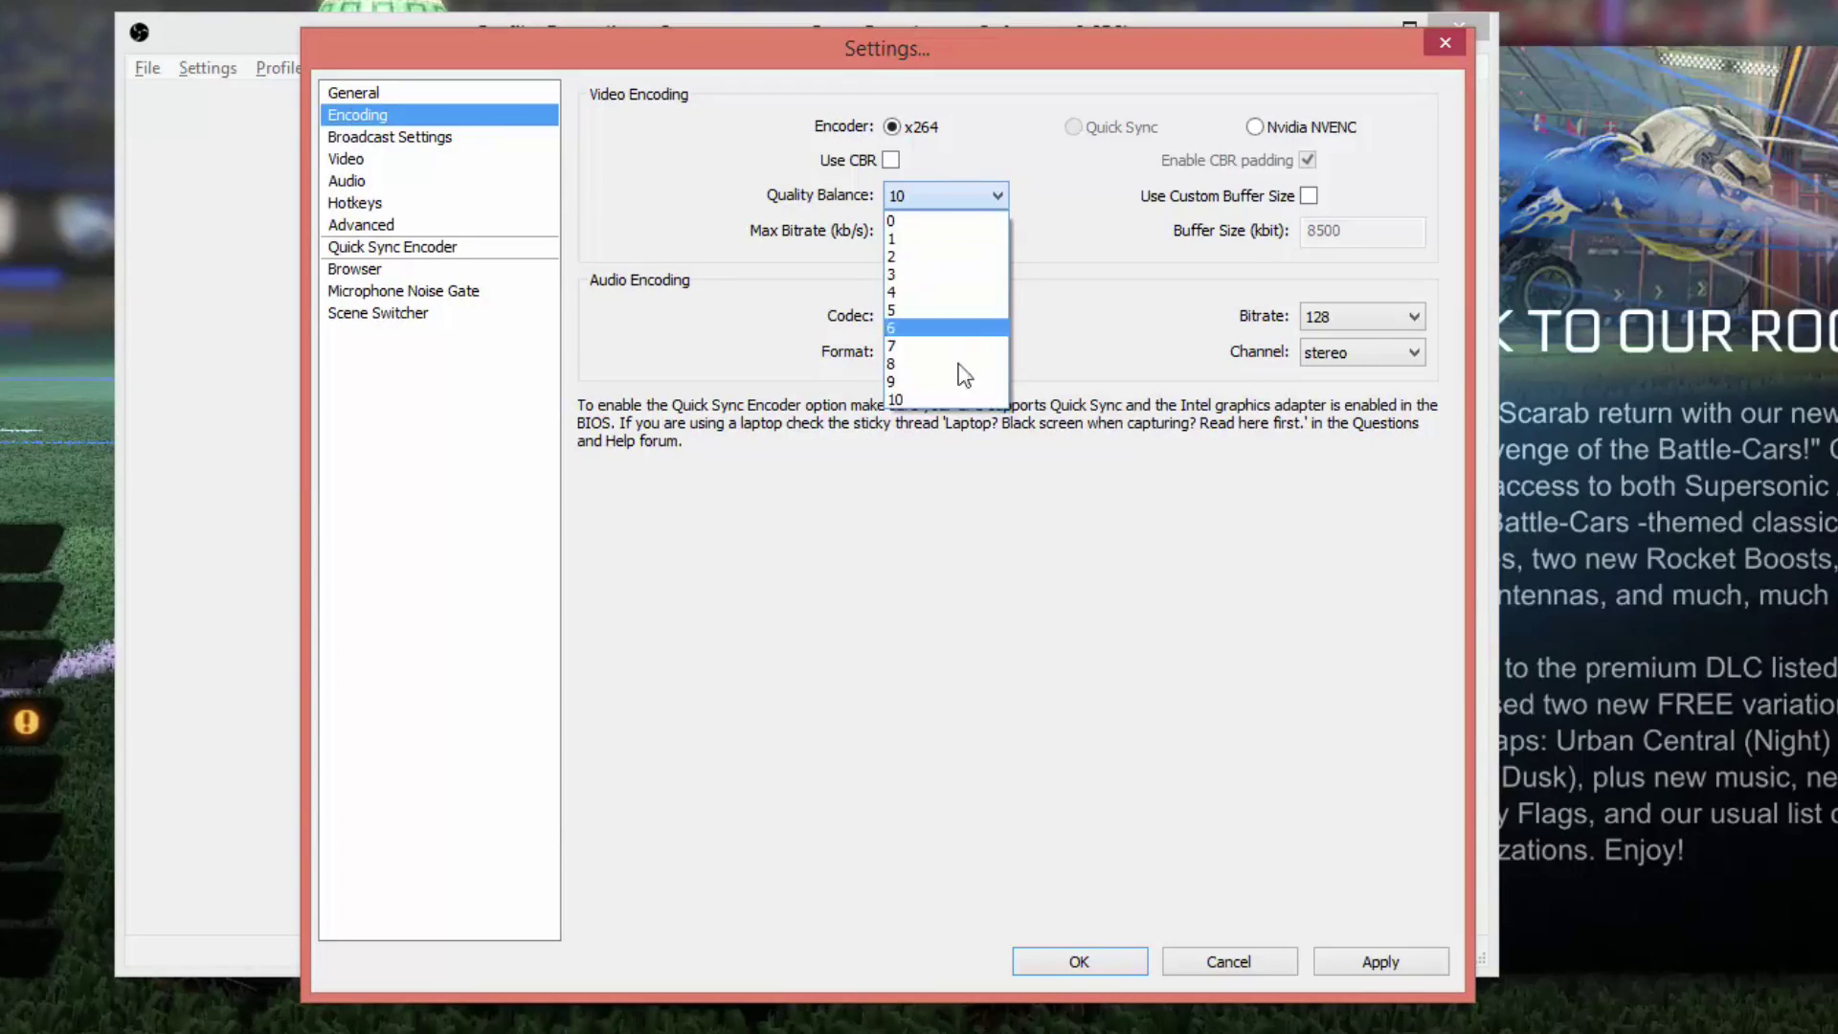
left_click(944, 399)
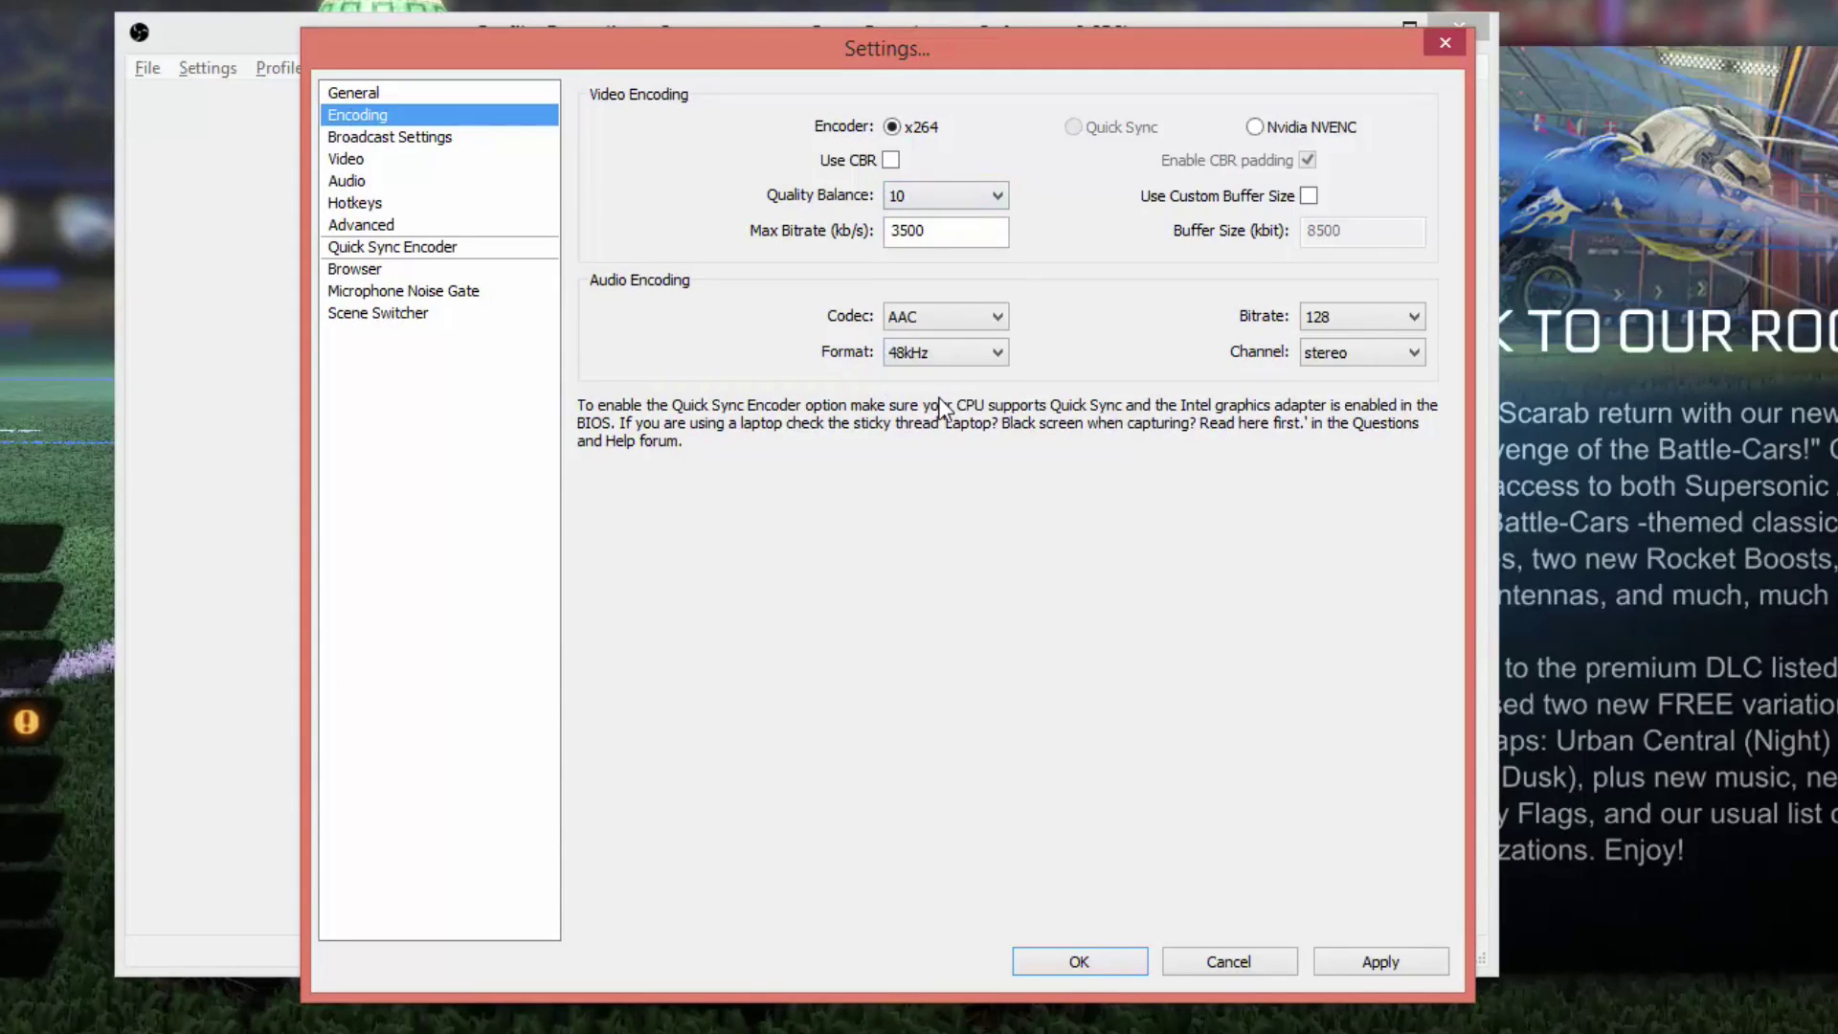
left_click(921, 199)
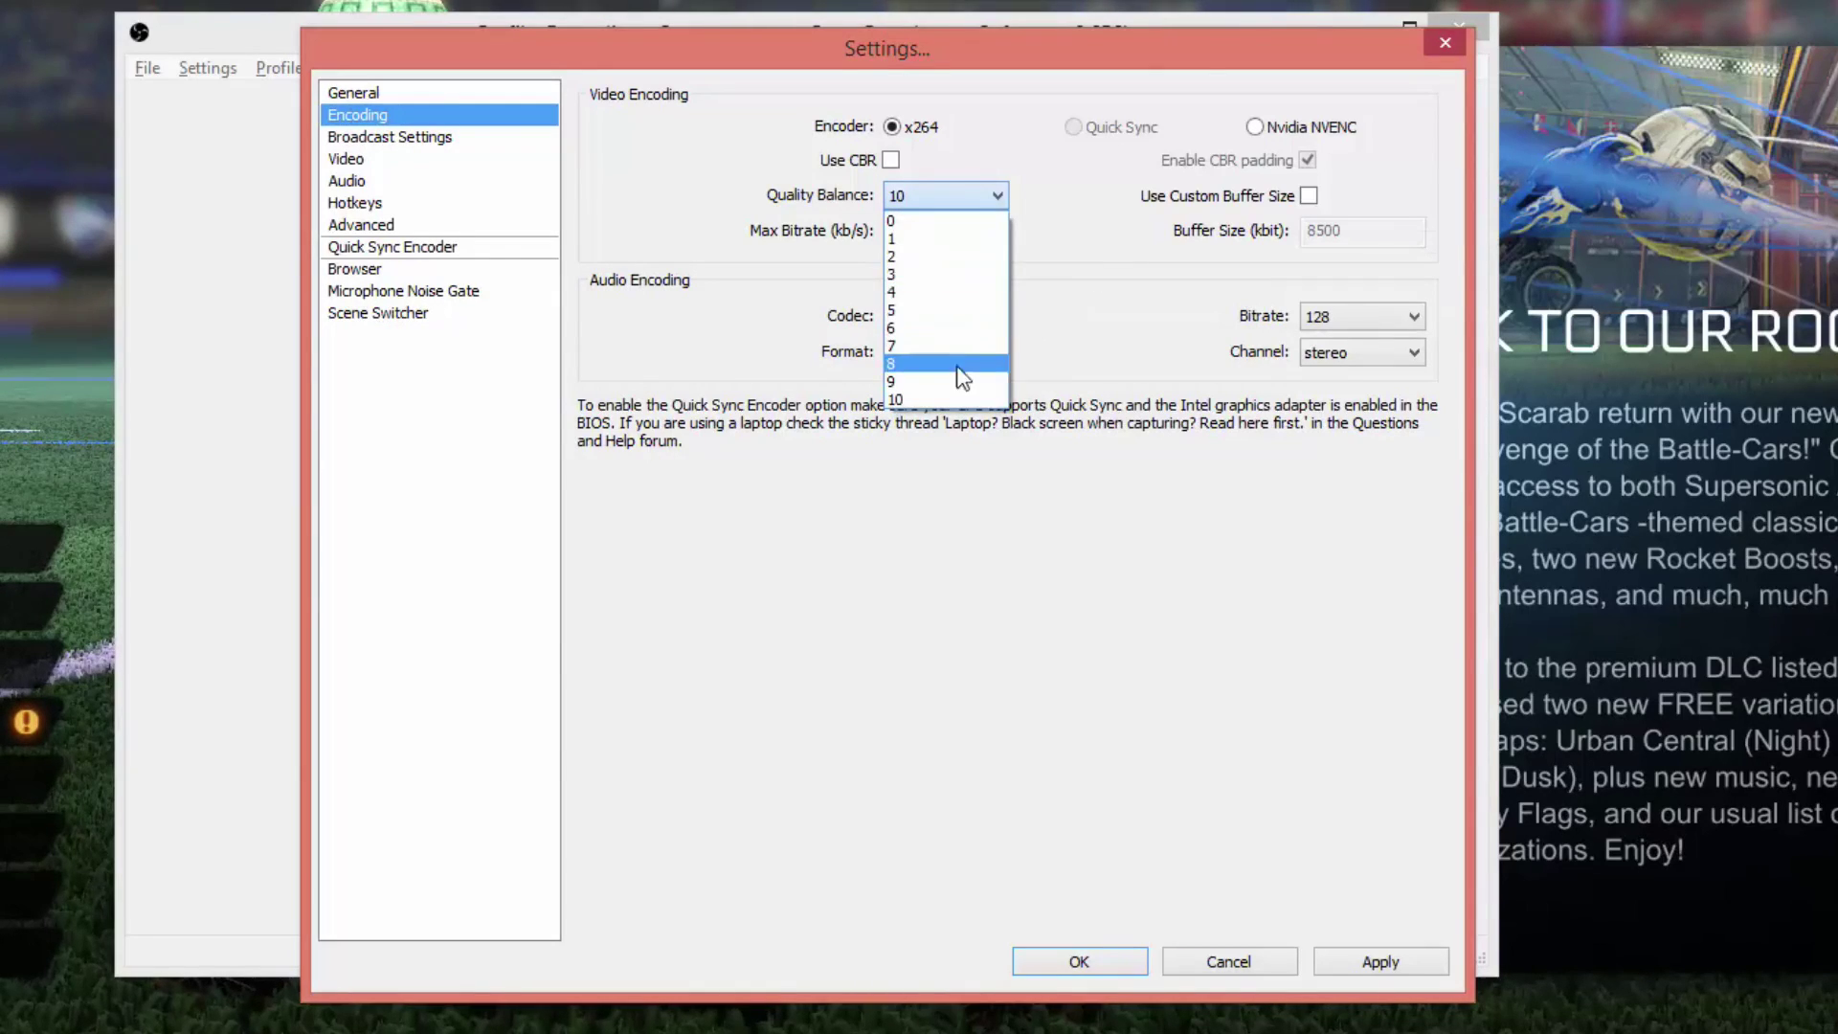
left_click(925, 389)
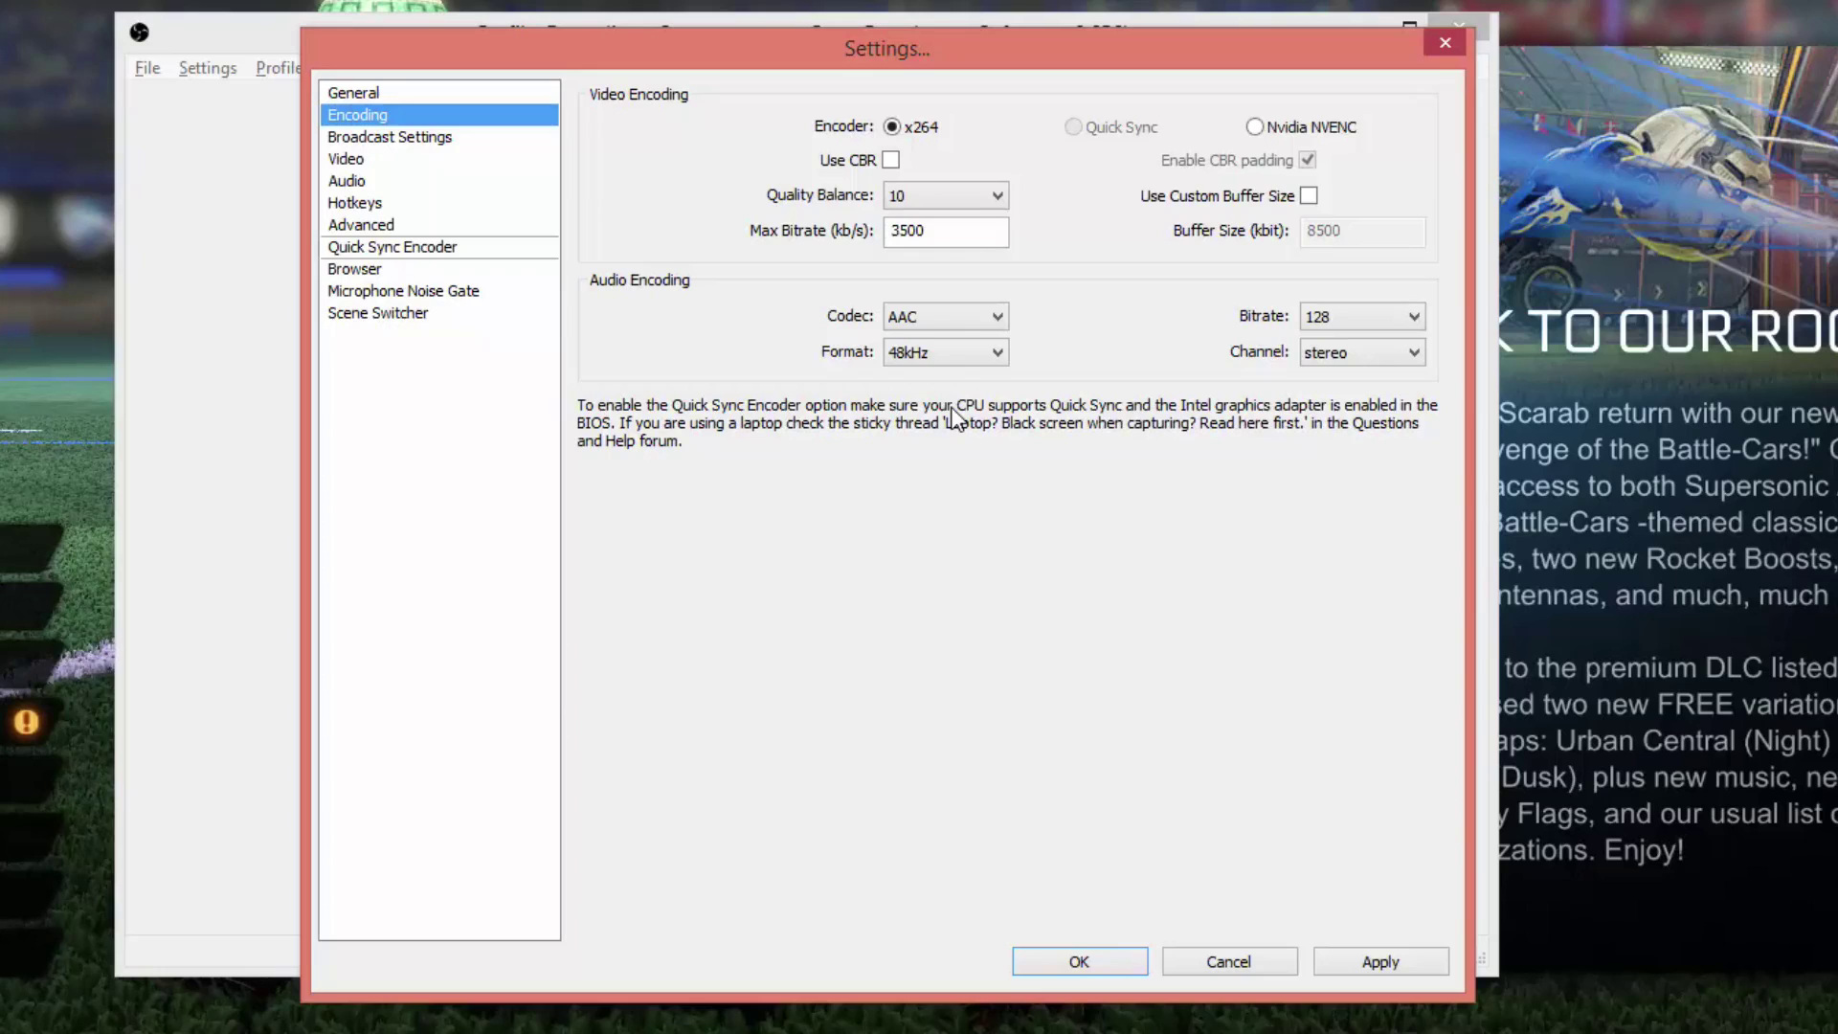
left_click(943, 199)
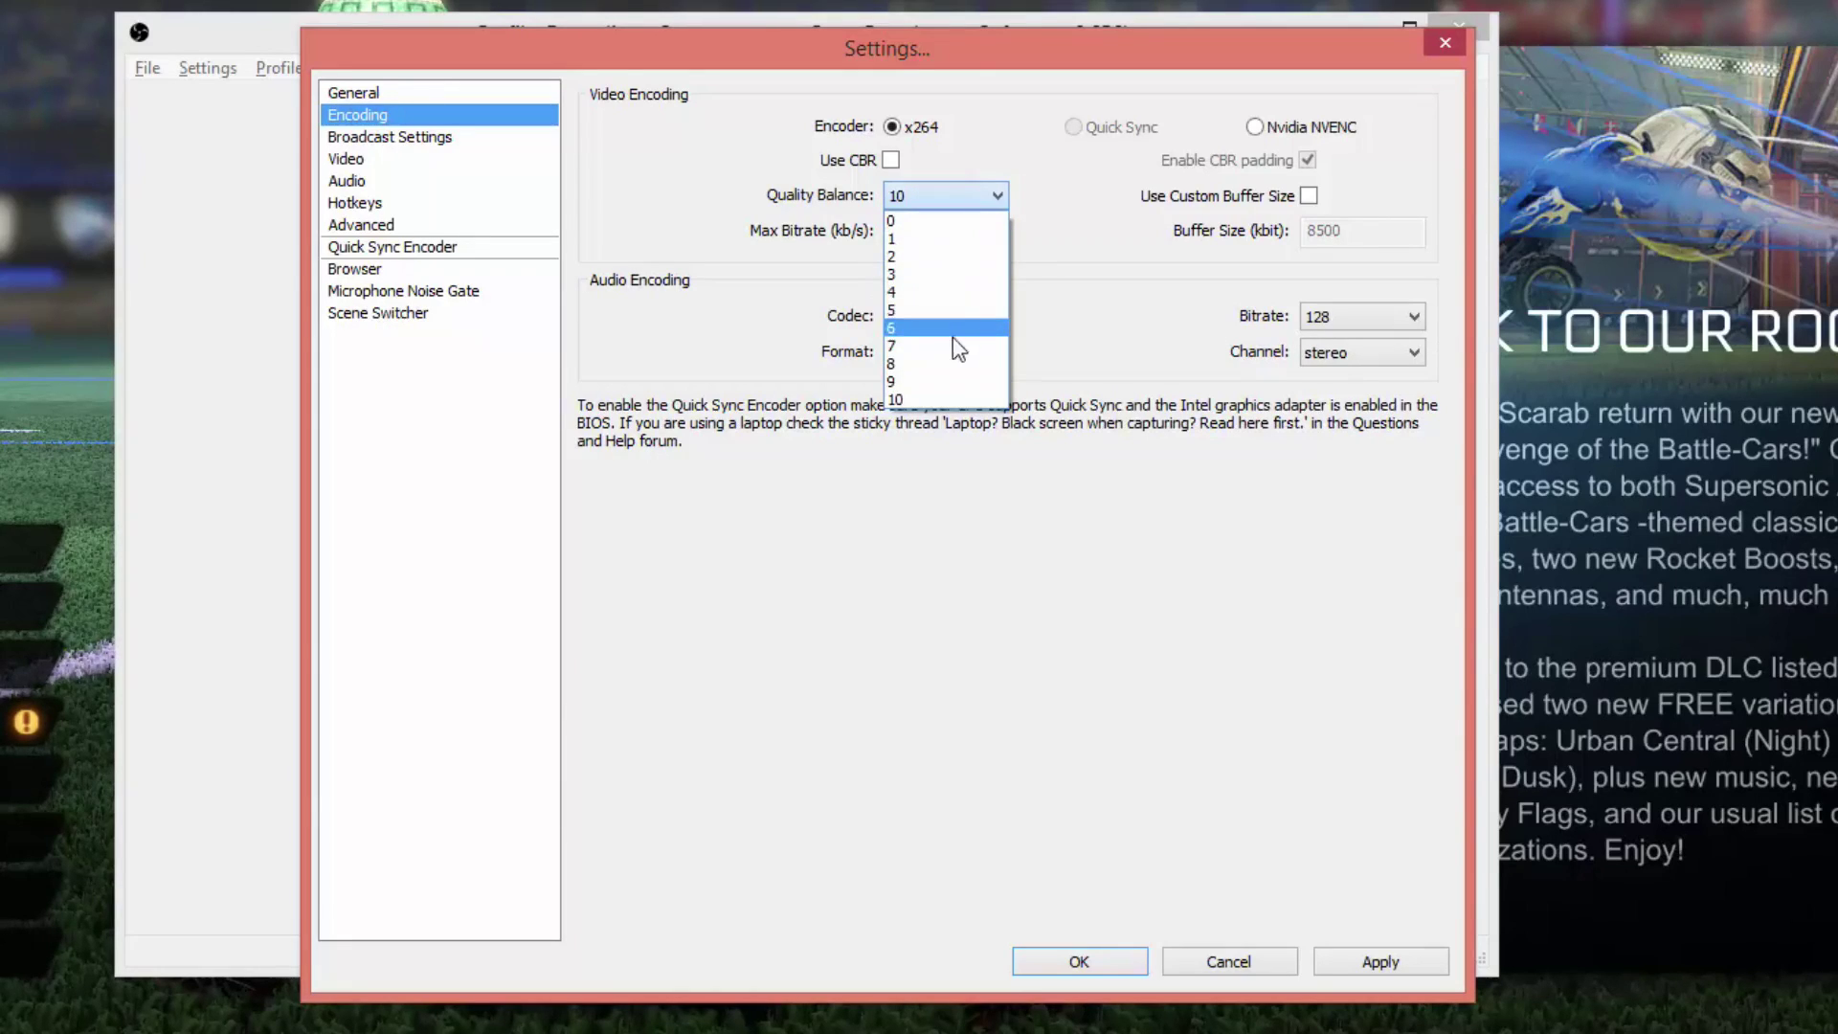
left_click(930, 396)
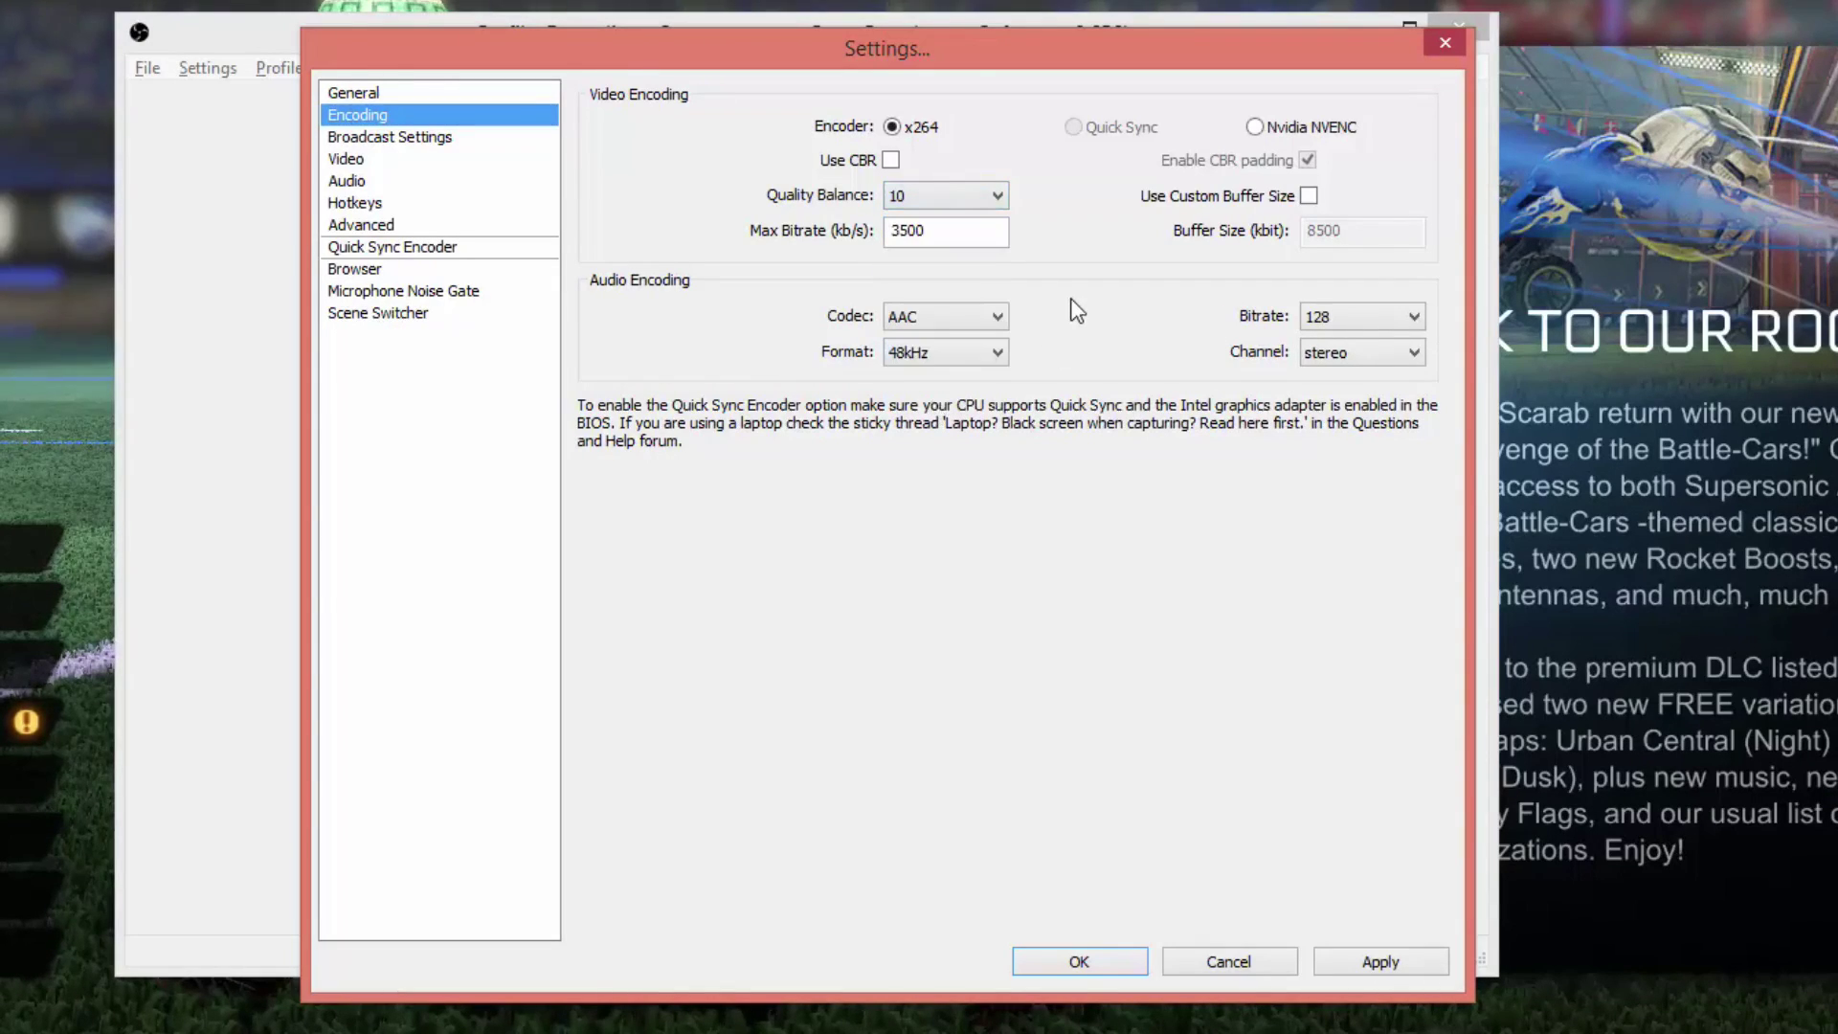
left_click(940, 235)
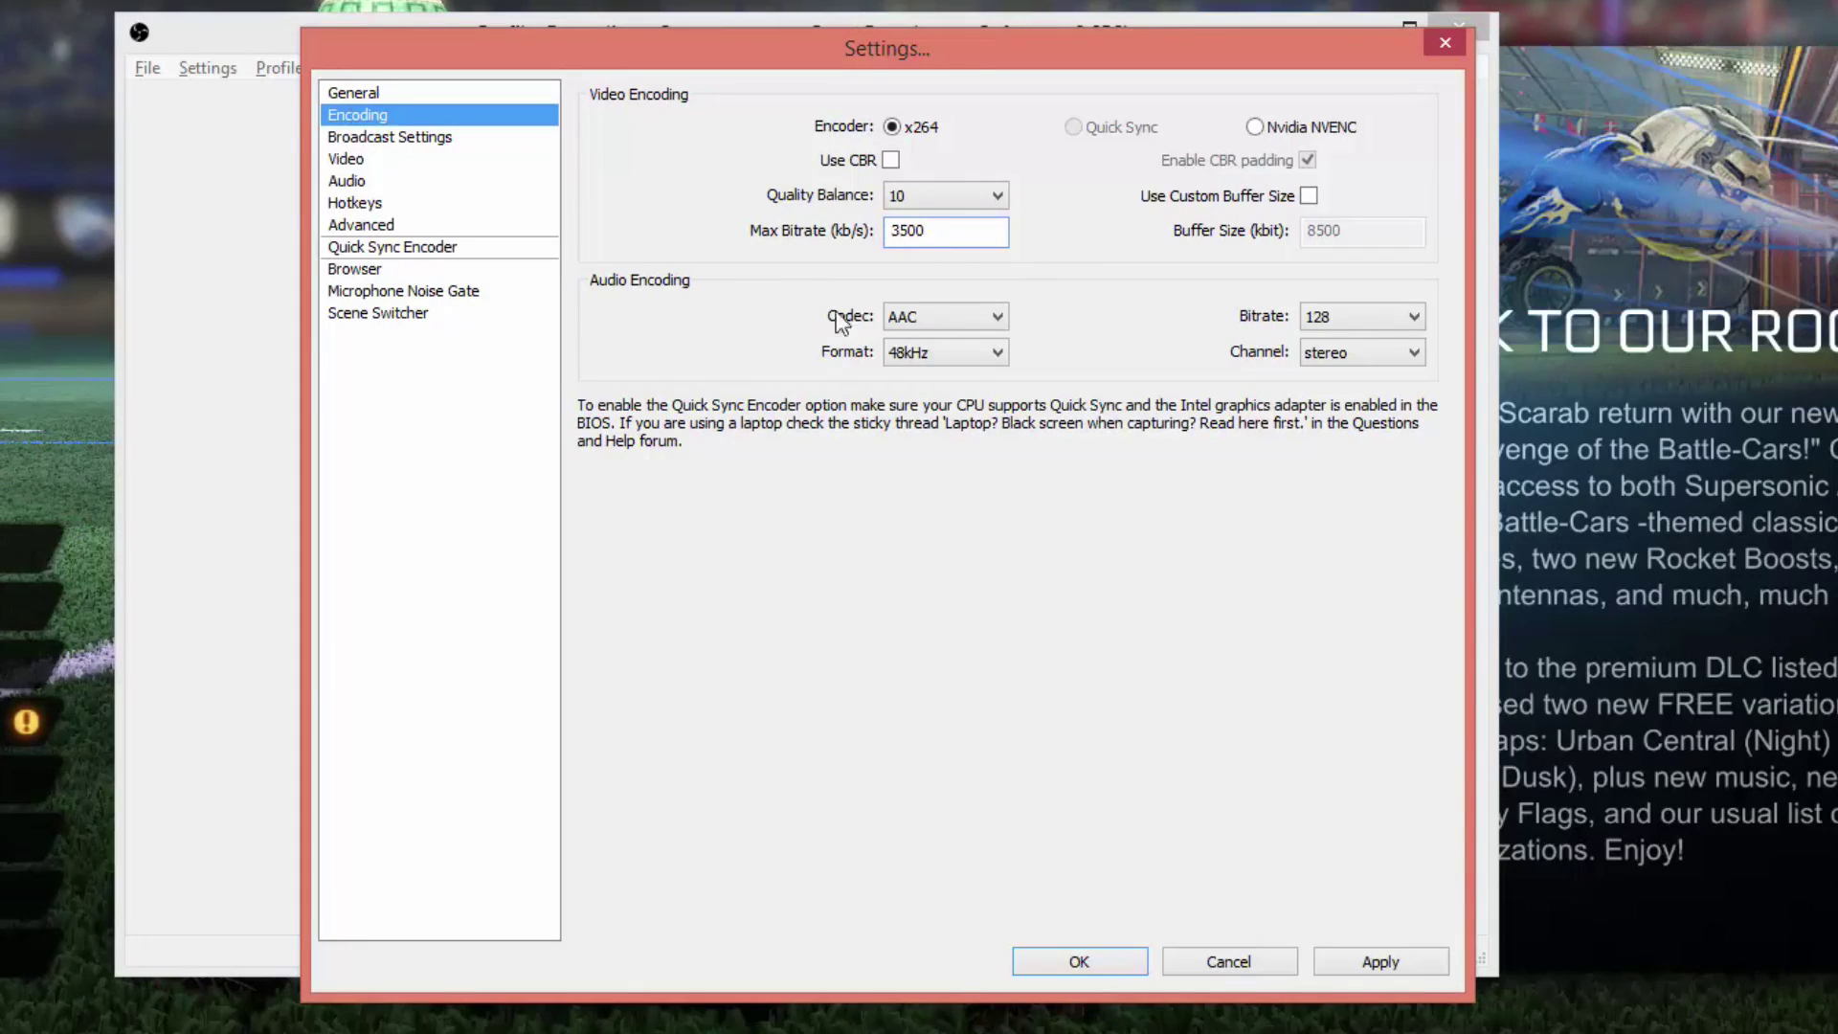
Keep audio at AAC, 48kHz, bitrate 128, stereo, and apply the encoding settings.
left_click(995, 317)
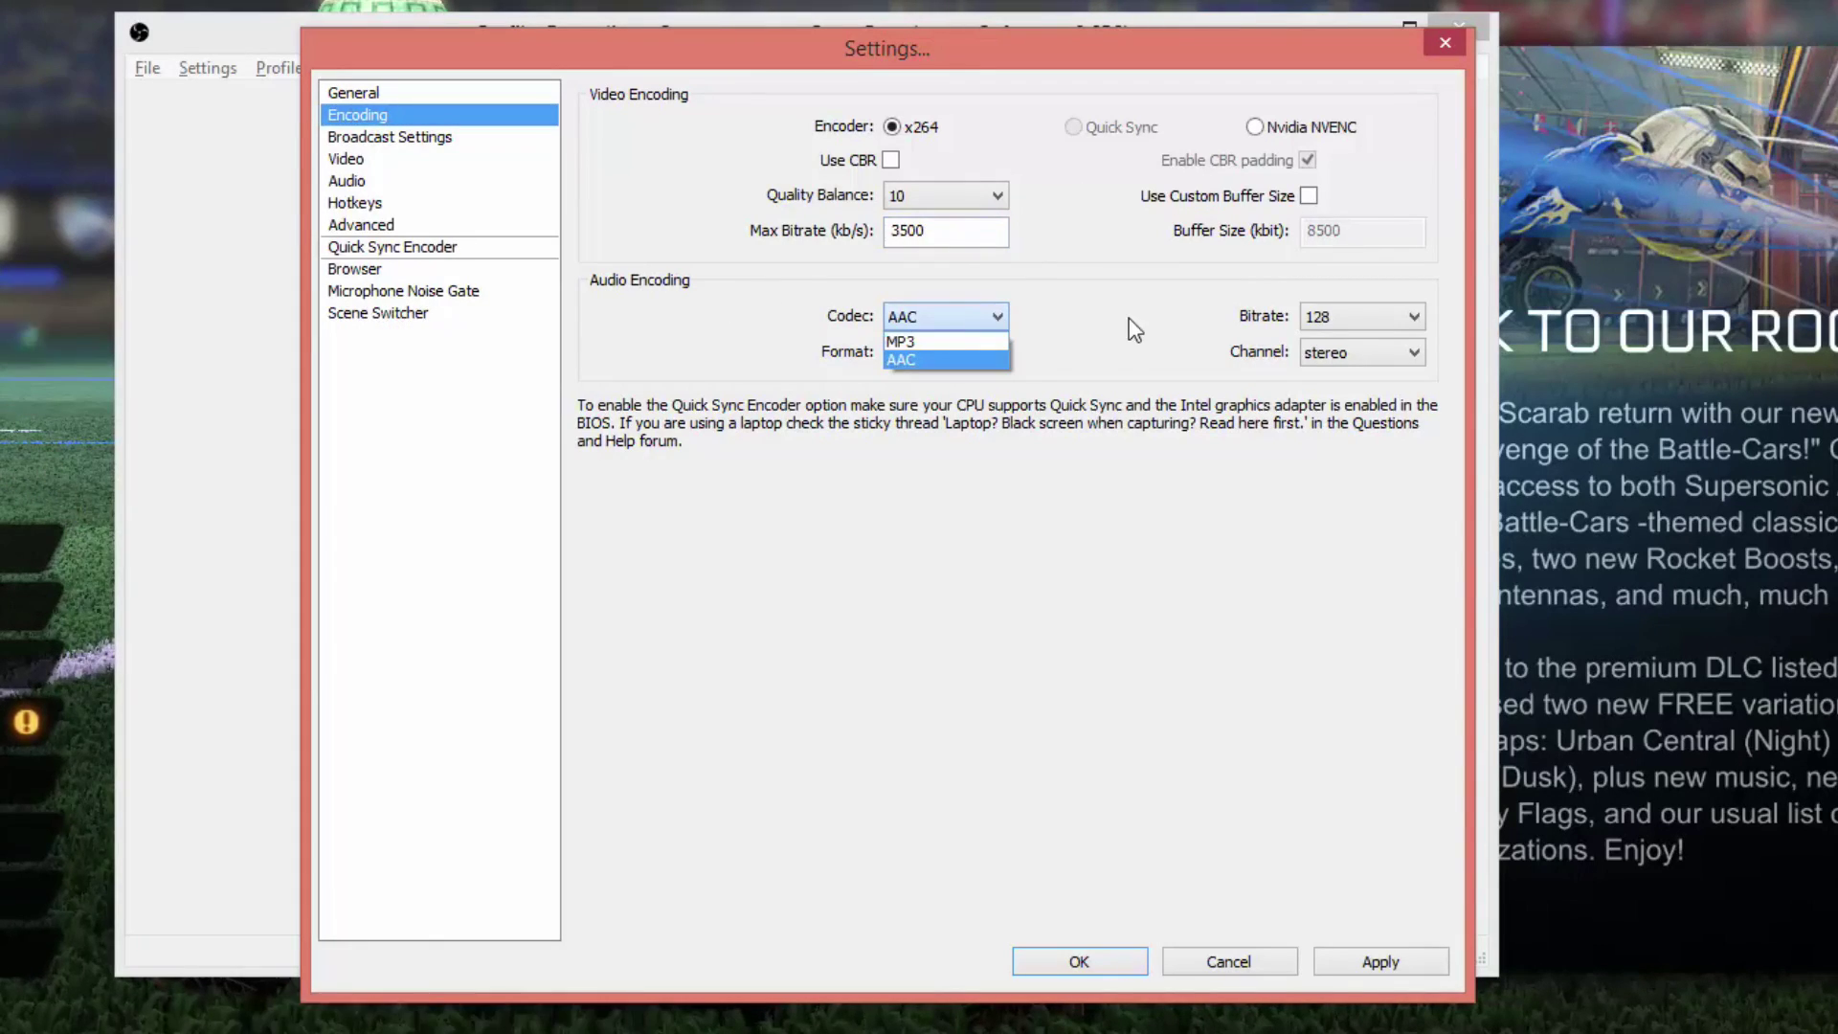
left_click(1100, 325)
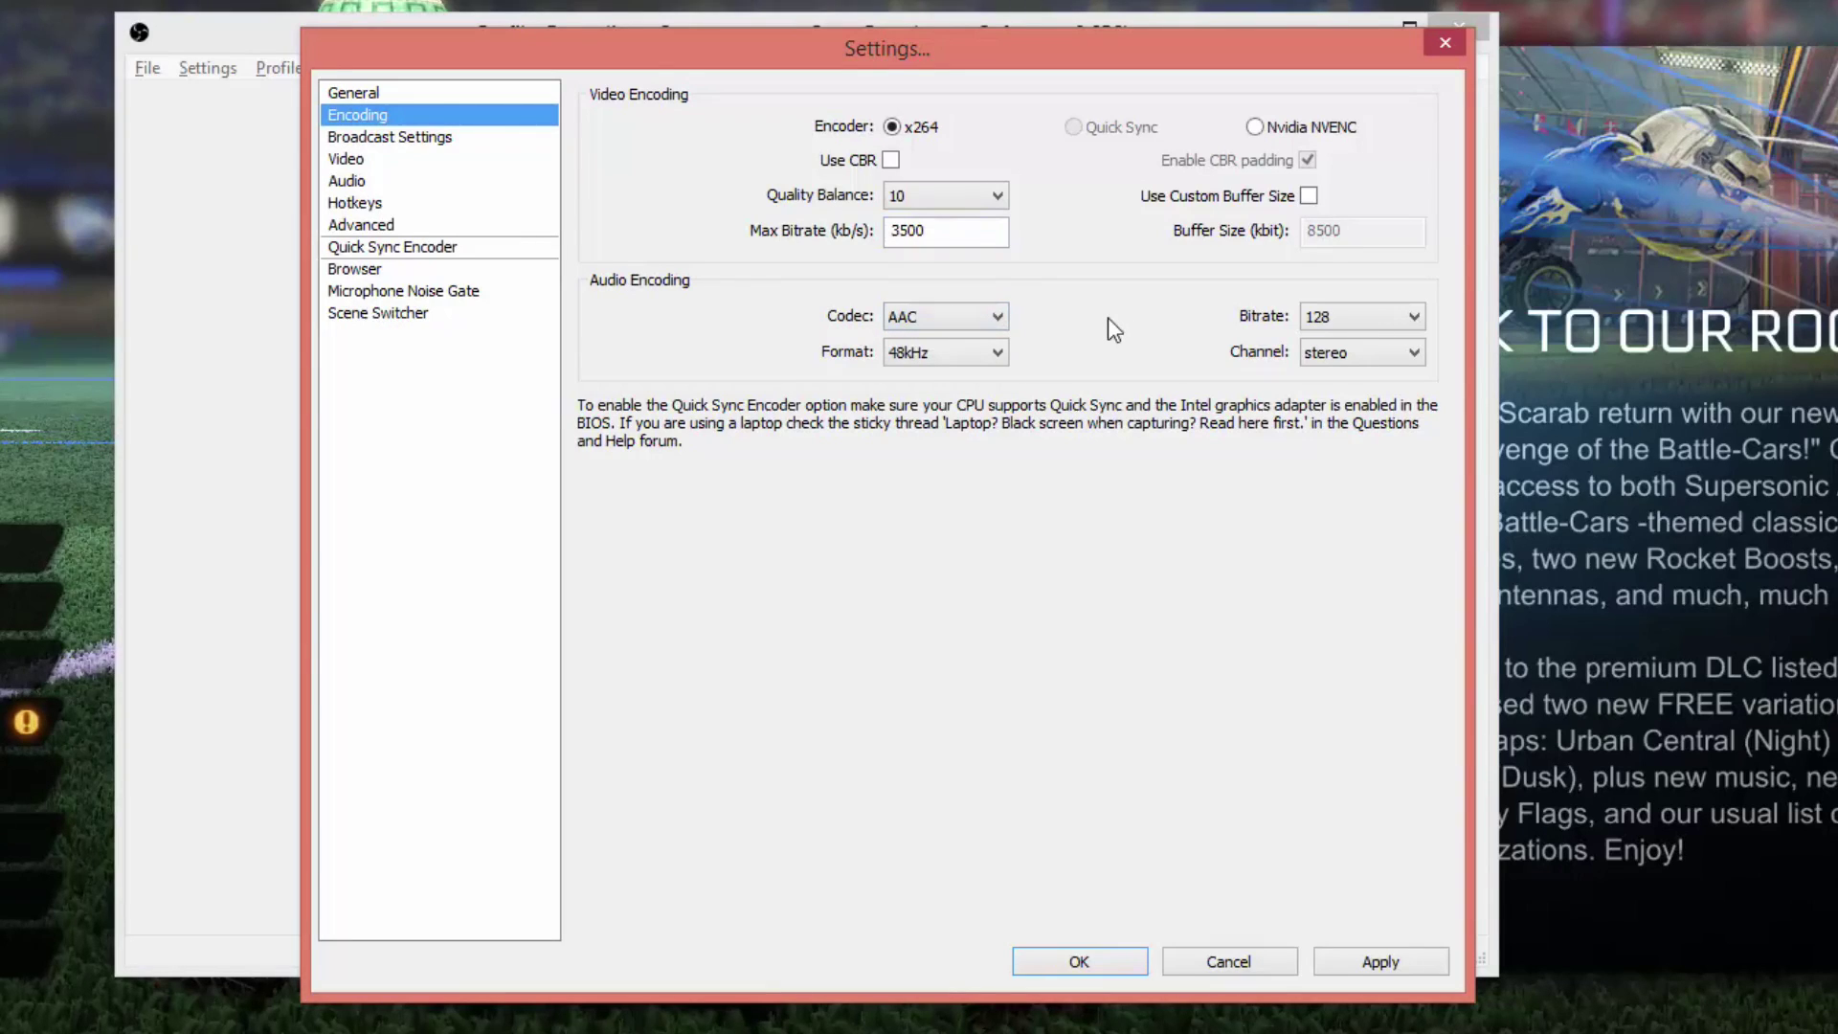
left_click(950, 352)
left_click(948, 396)
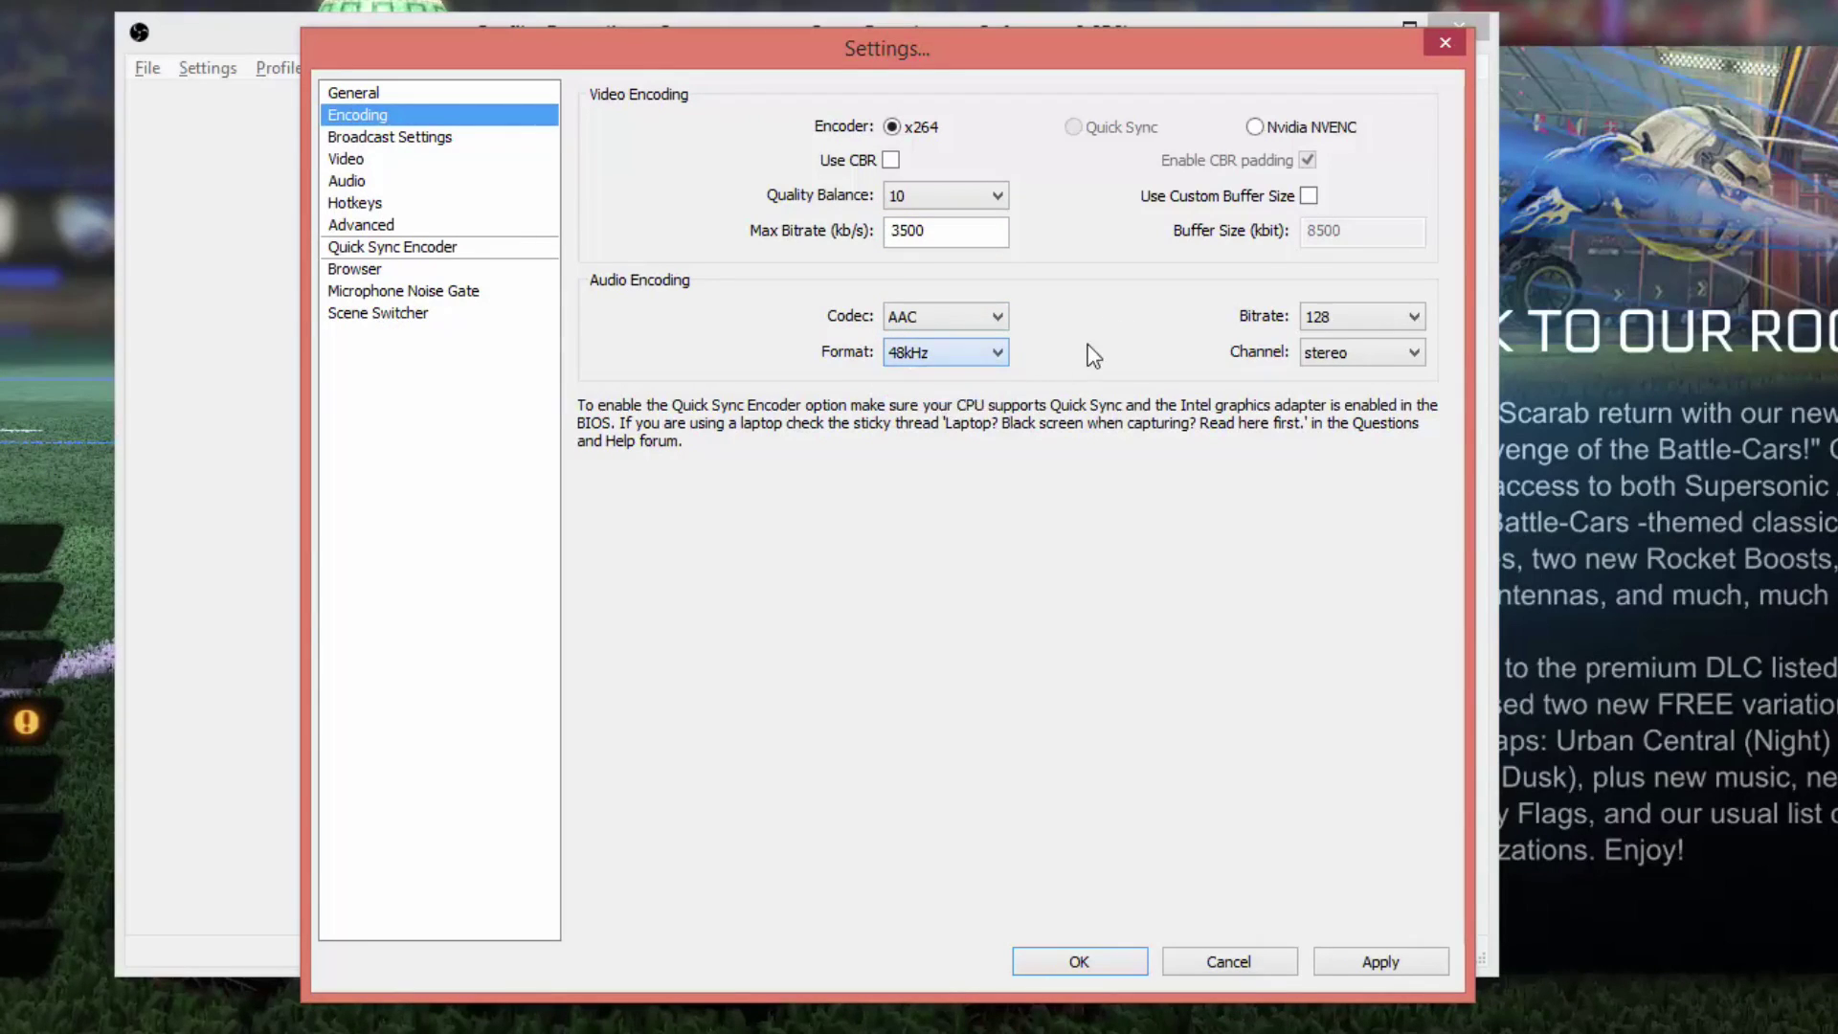
left_click(1351, 318)
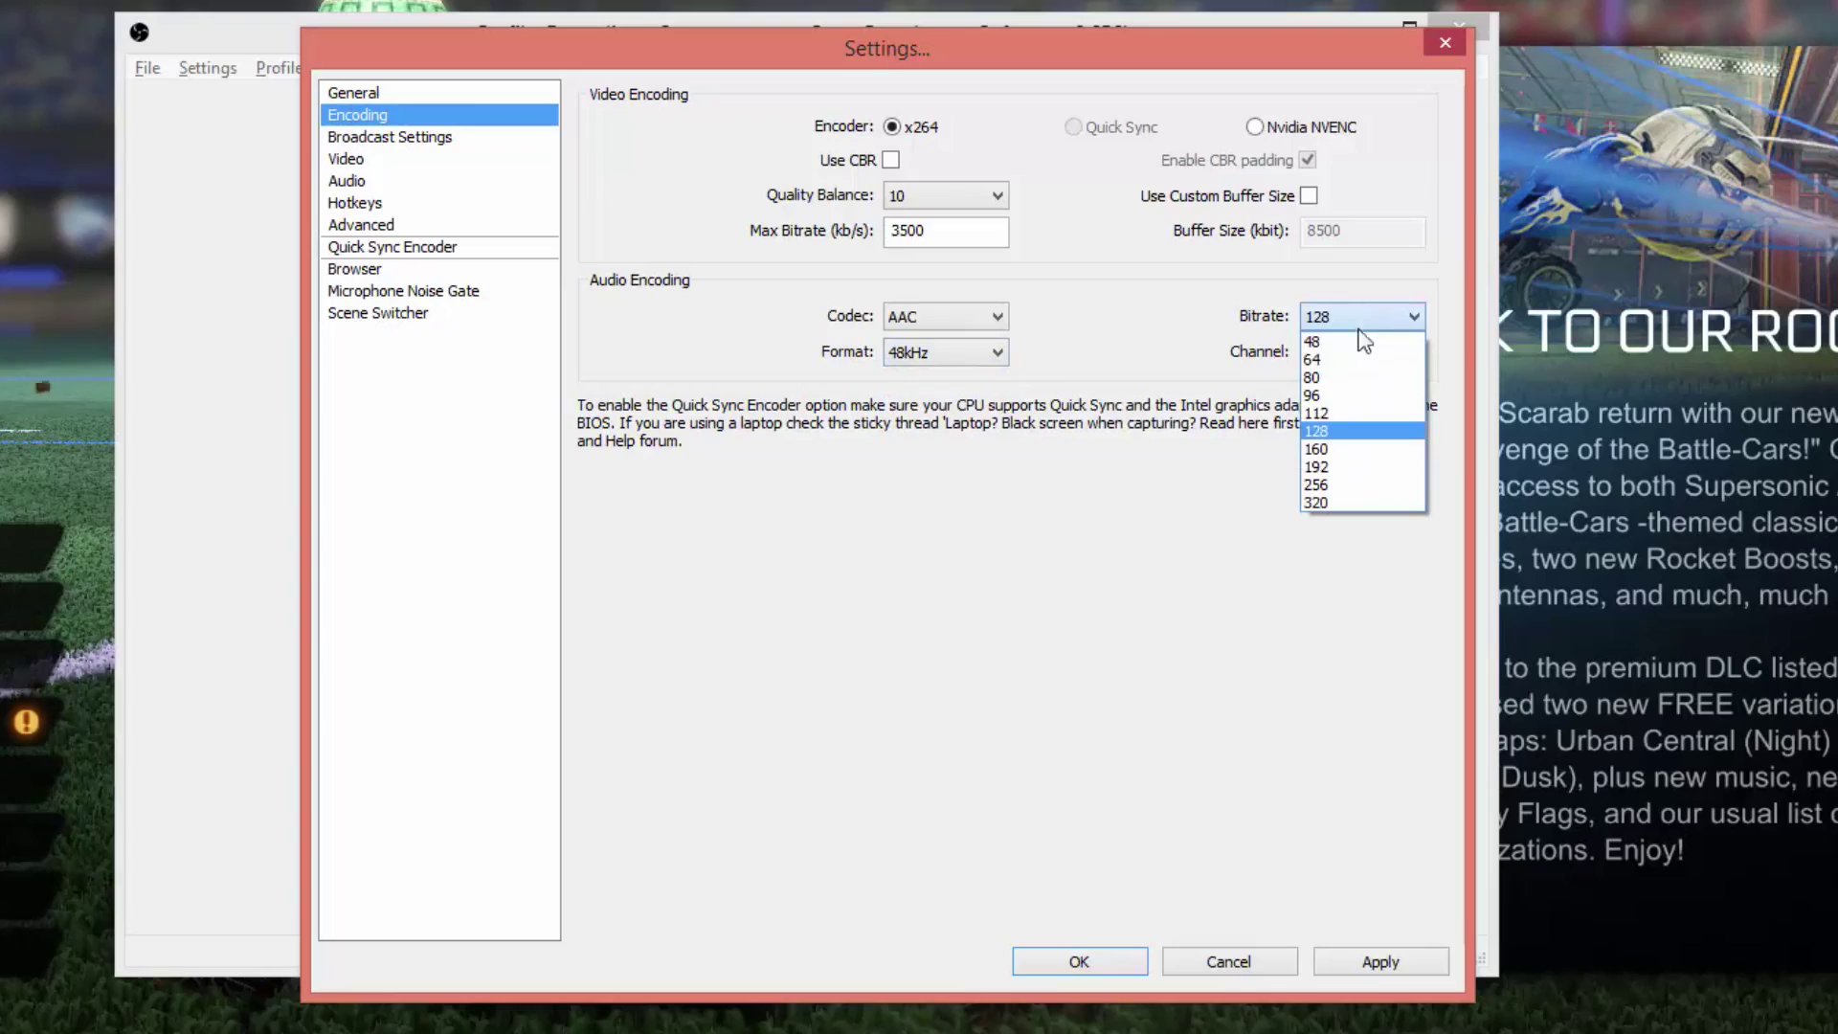
left_click(1327, 432)
left_click(1325, 312)
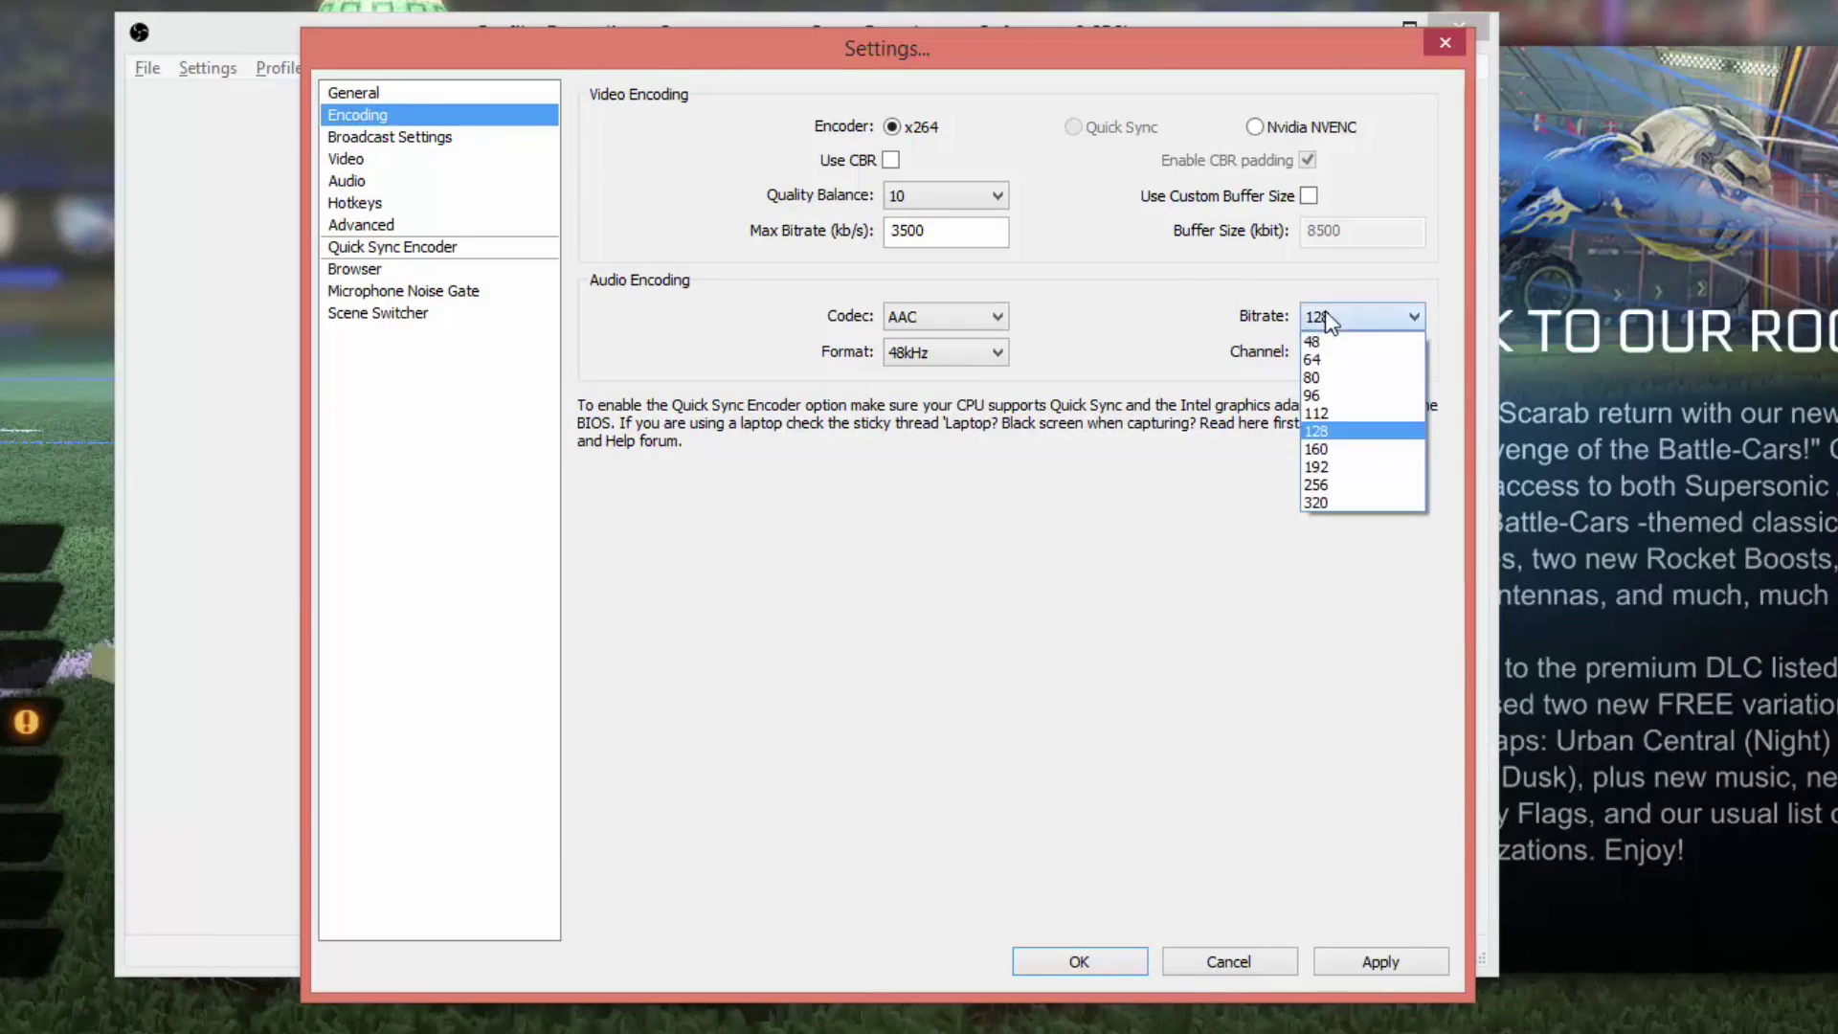
left_click(1171, 312)
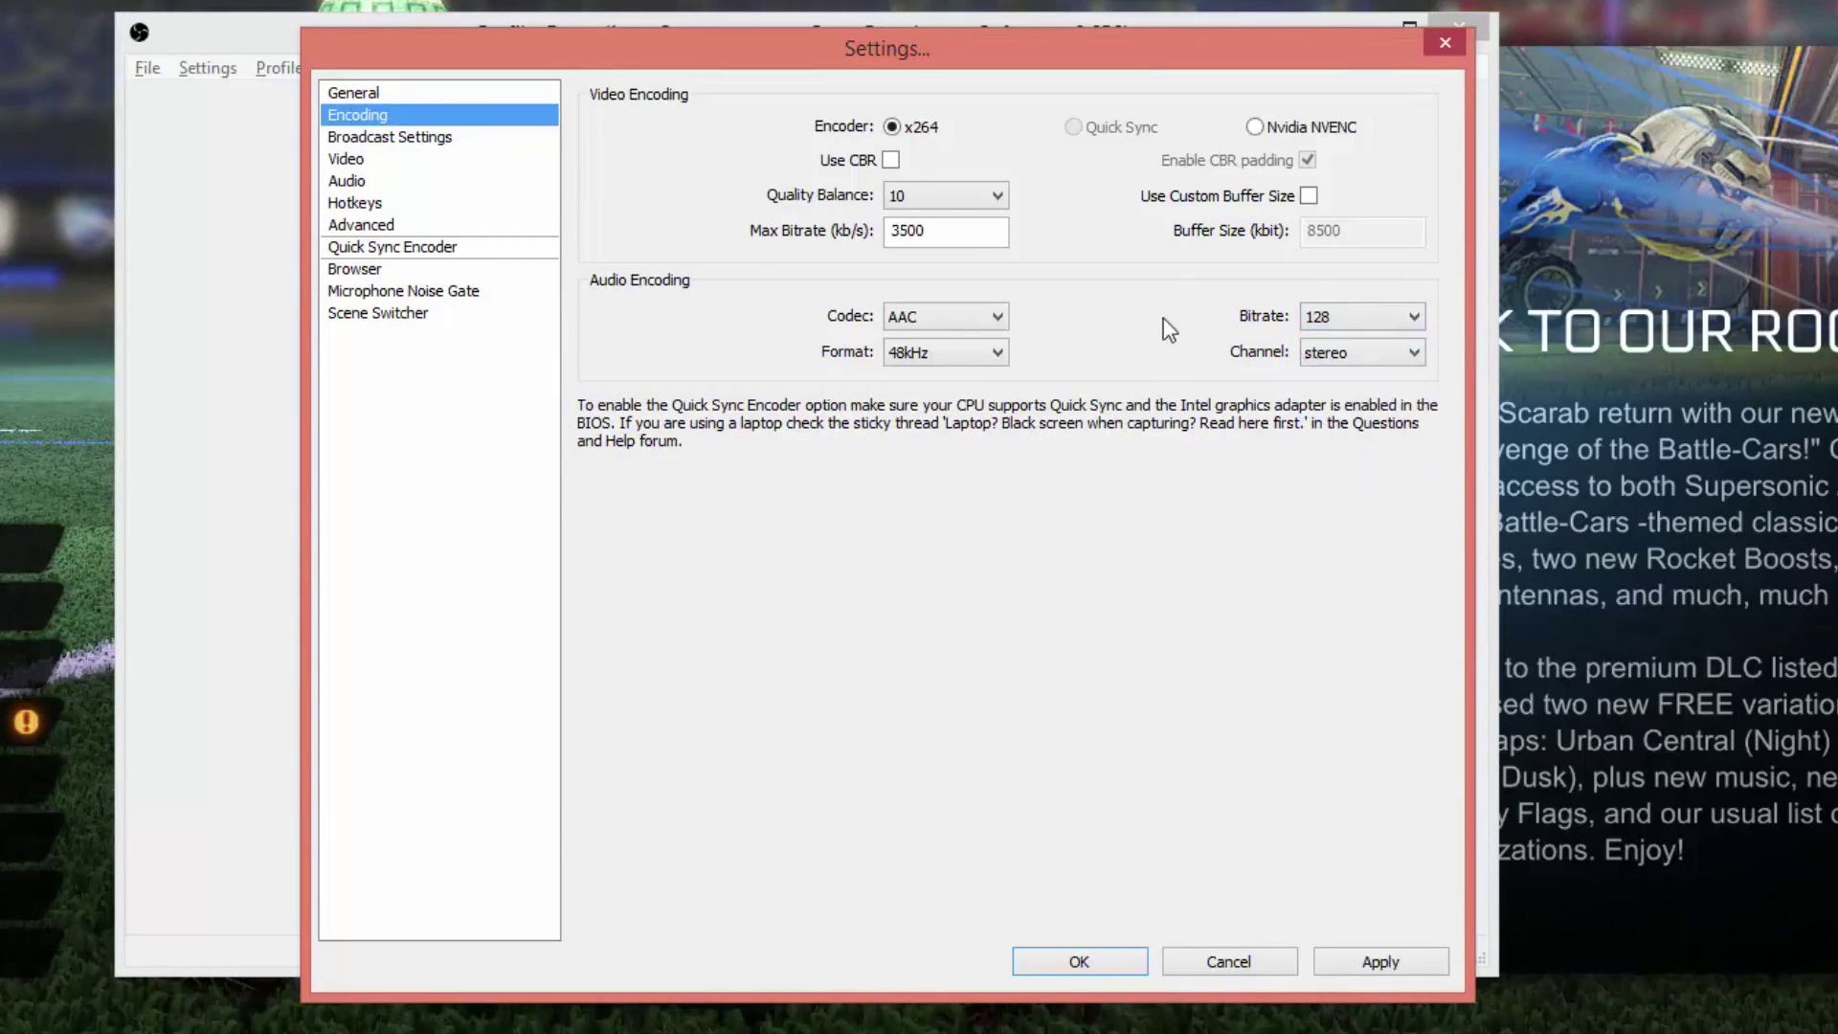
left_click(1340, 354)
left_click(1334, 400)
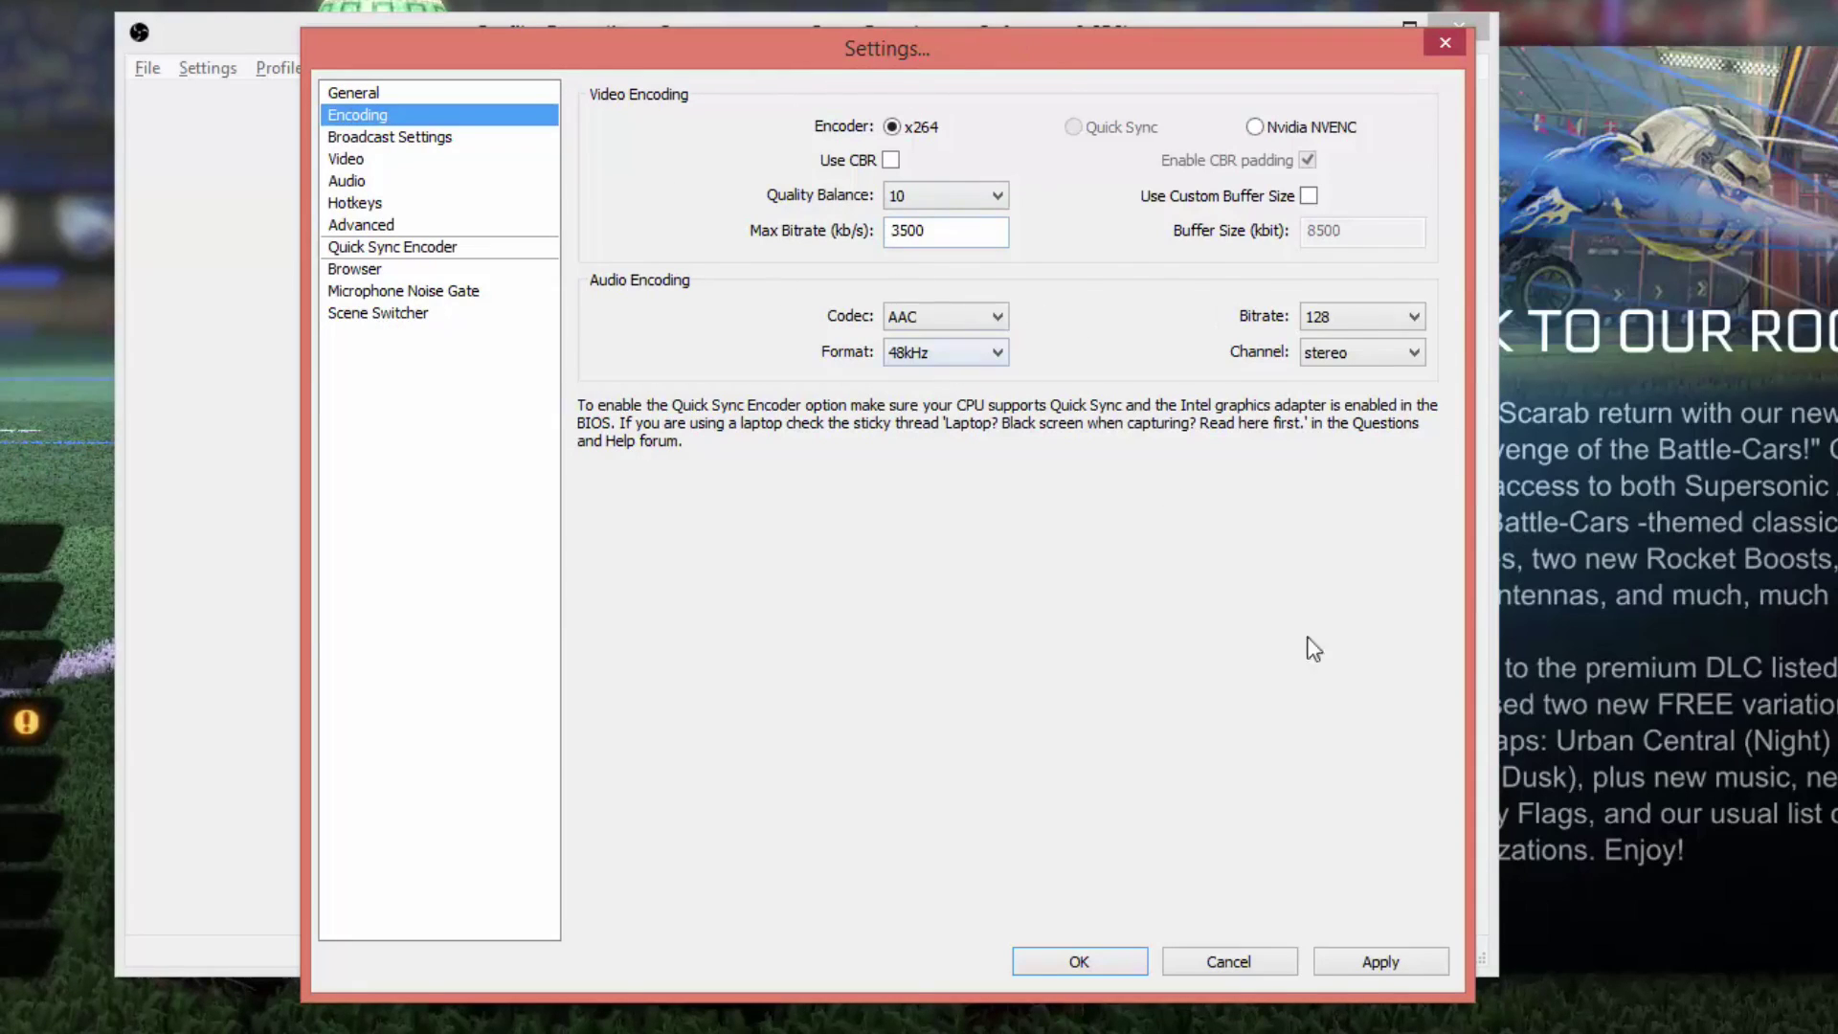
left_click(1364, 963)
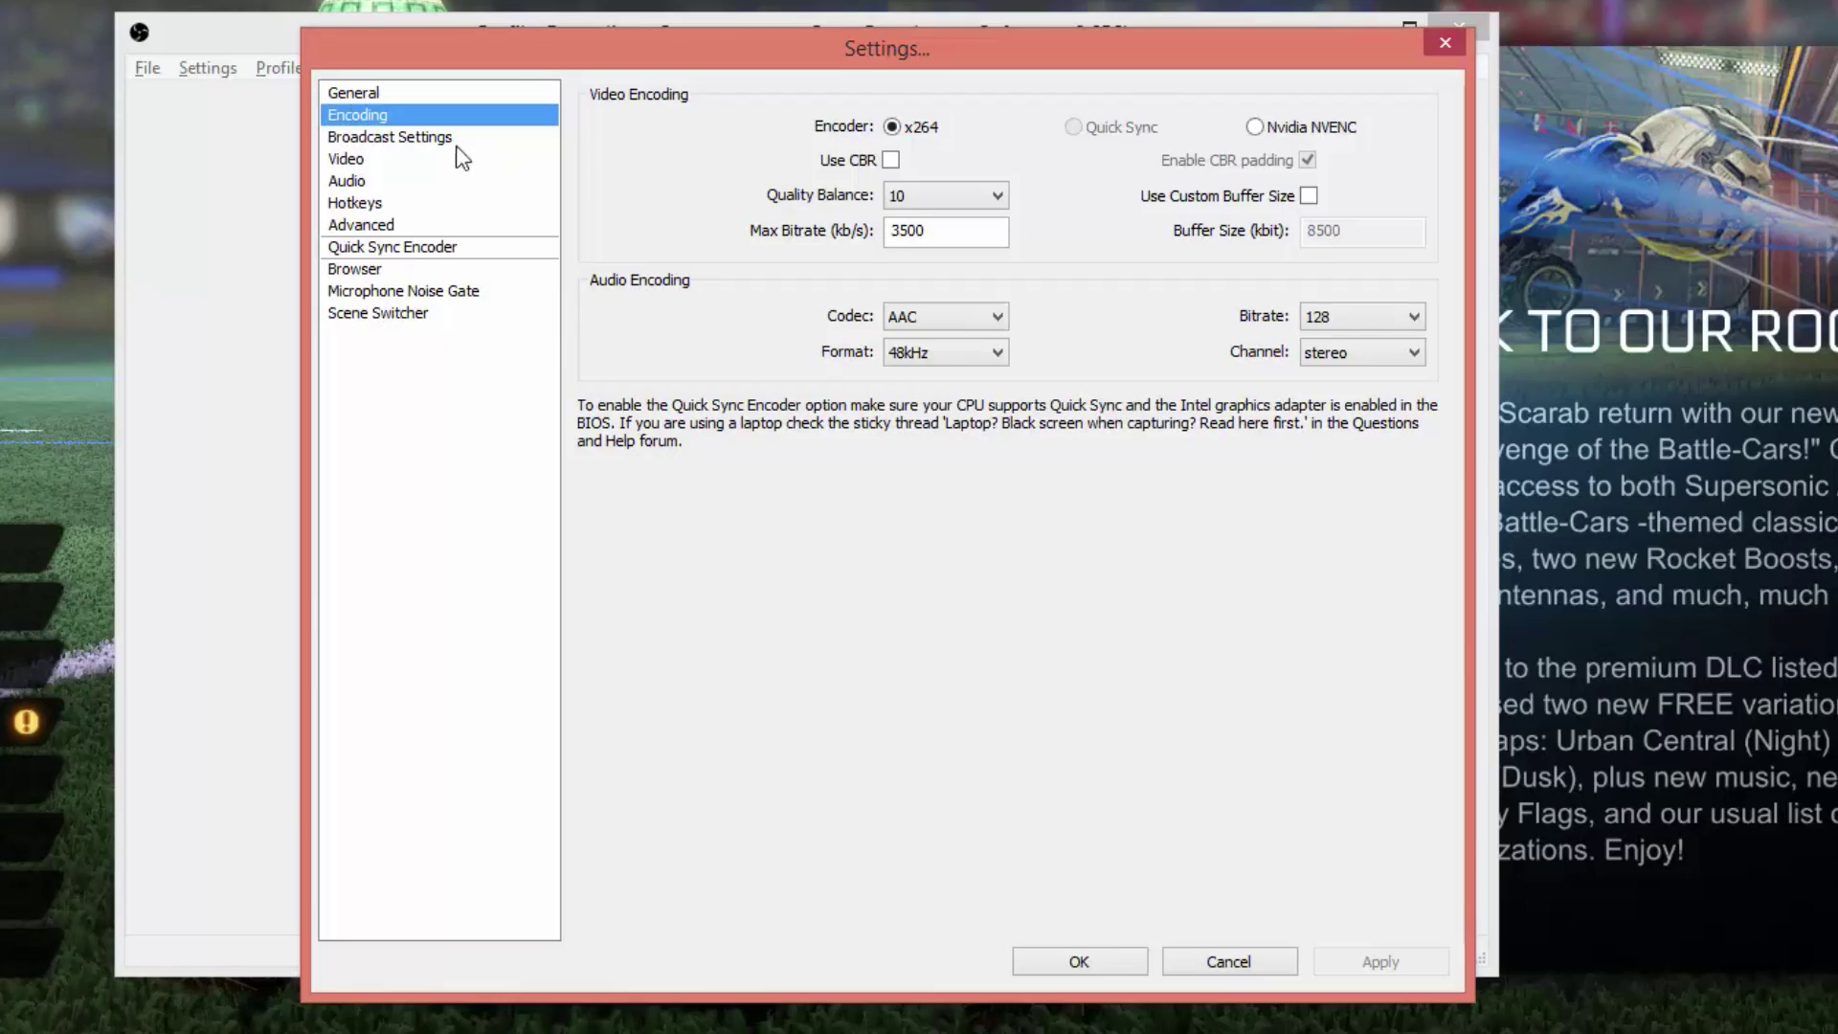
left_click(402, 139)
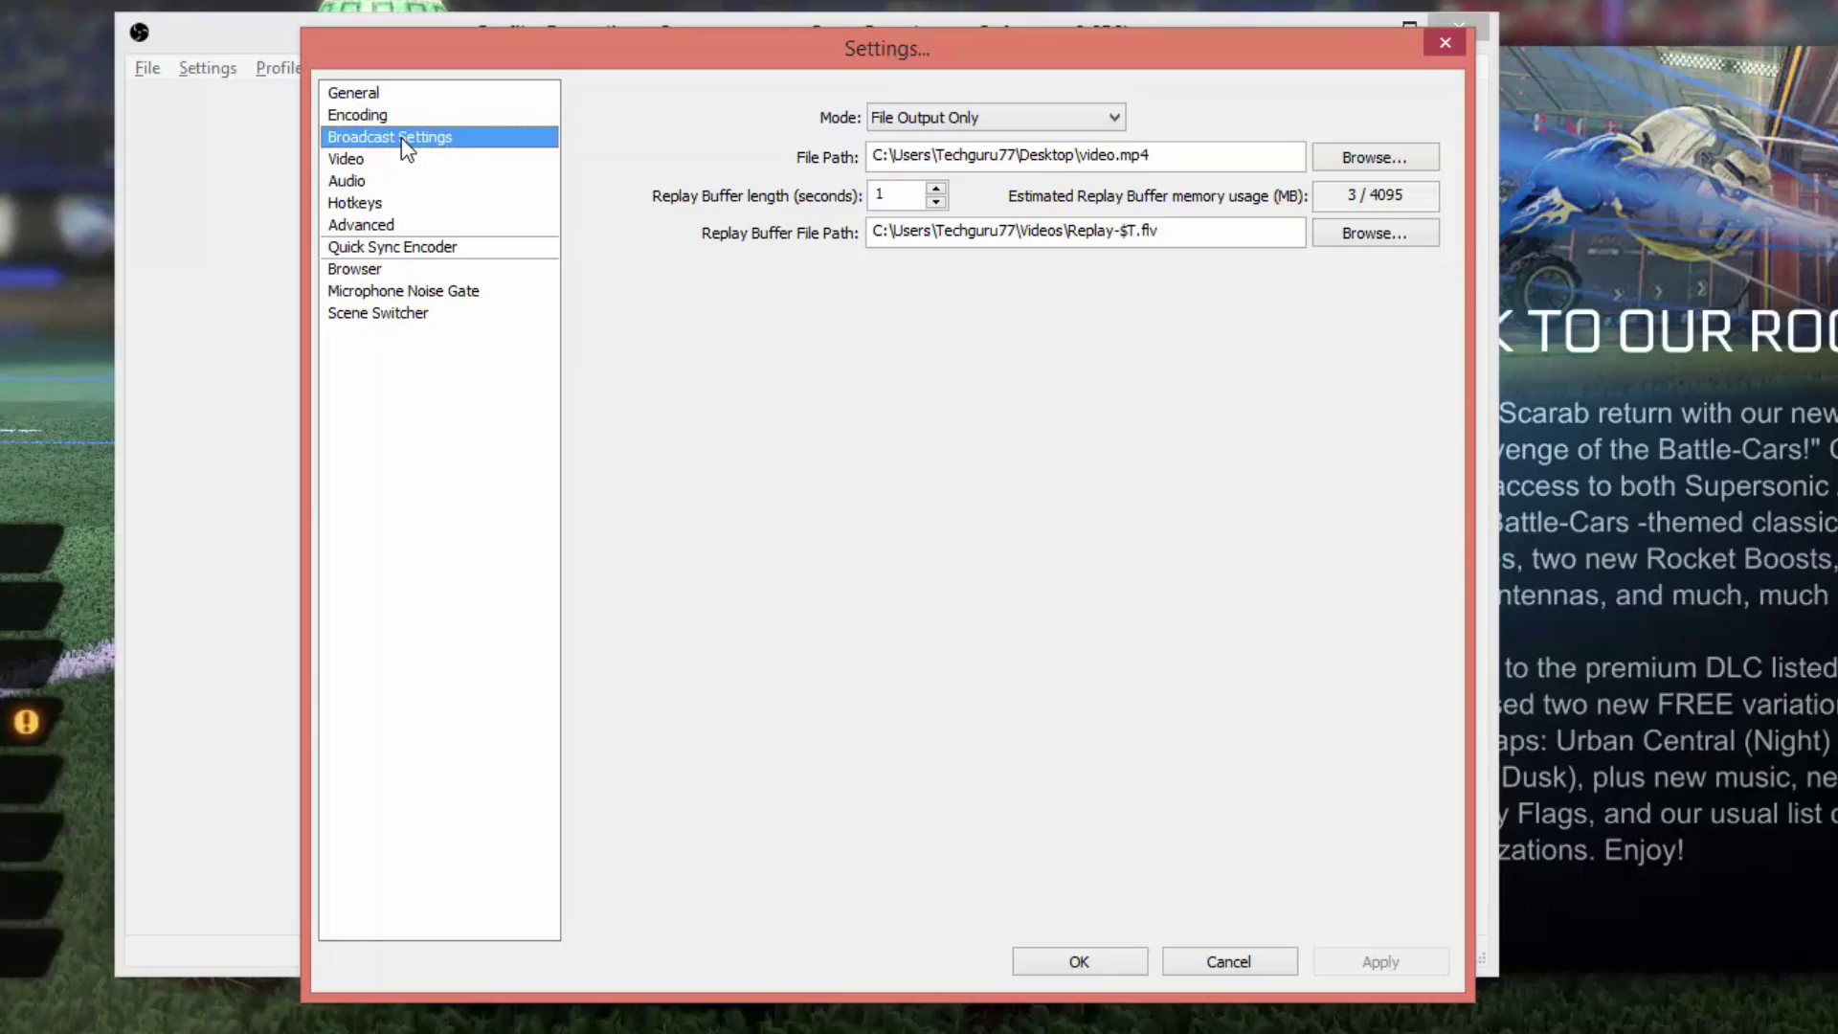
Keep File Output Only mode, save recordings as 'OBS VIDEO' on the Desktop, and apply.
left_click(936, 119)
left_click(924, 163)
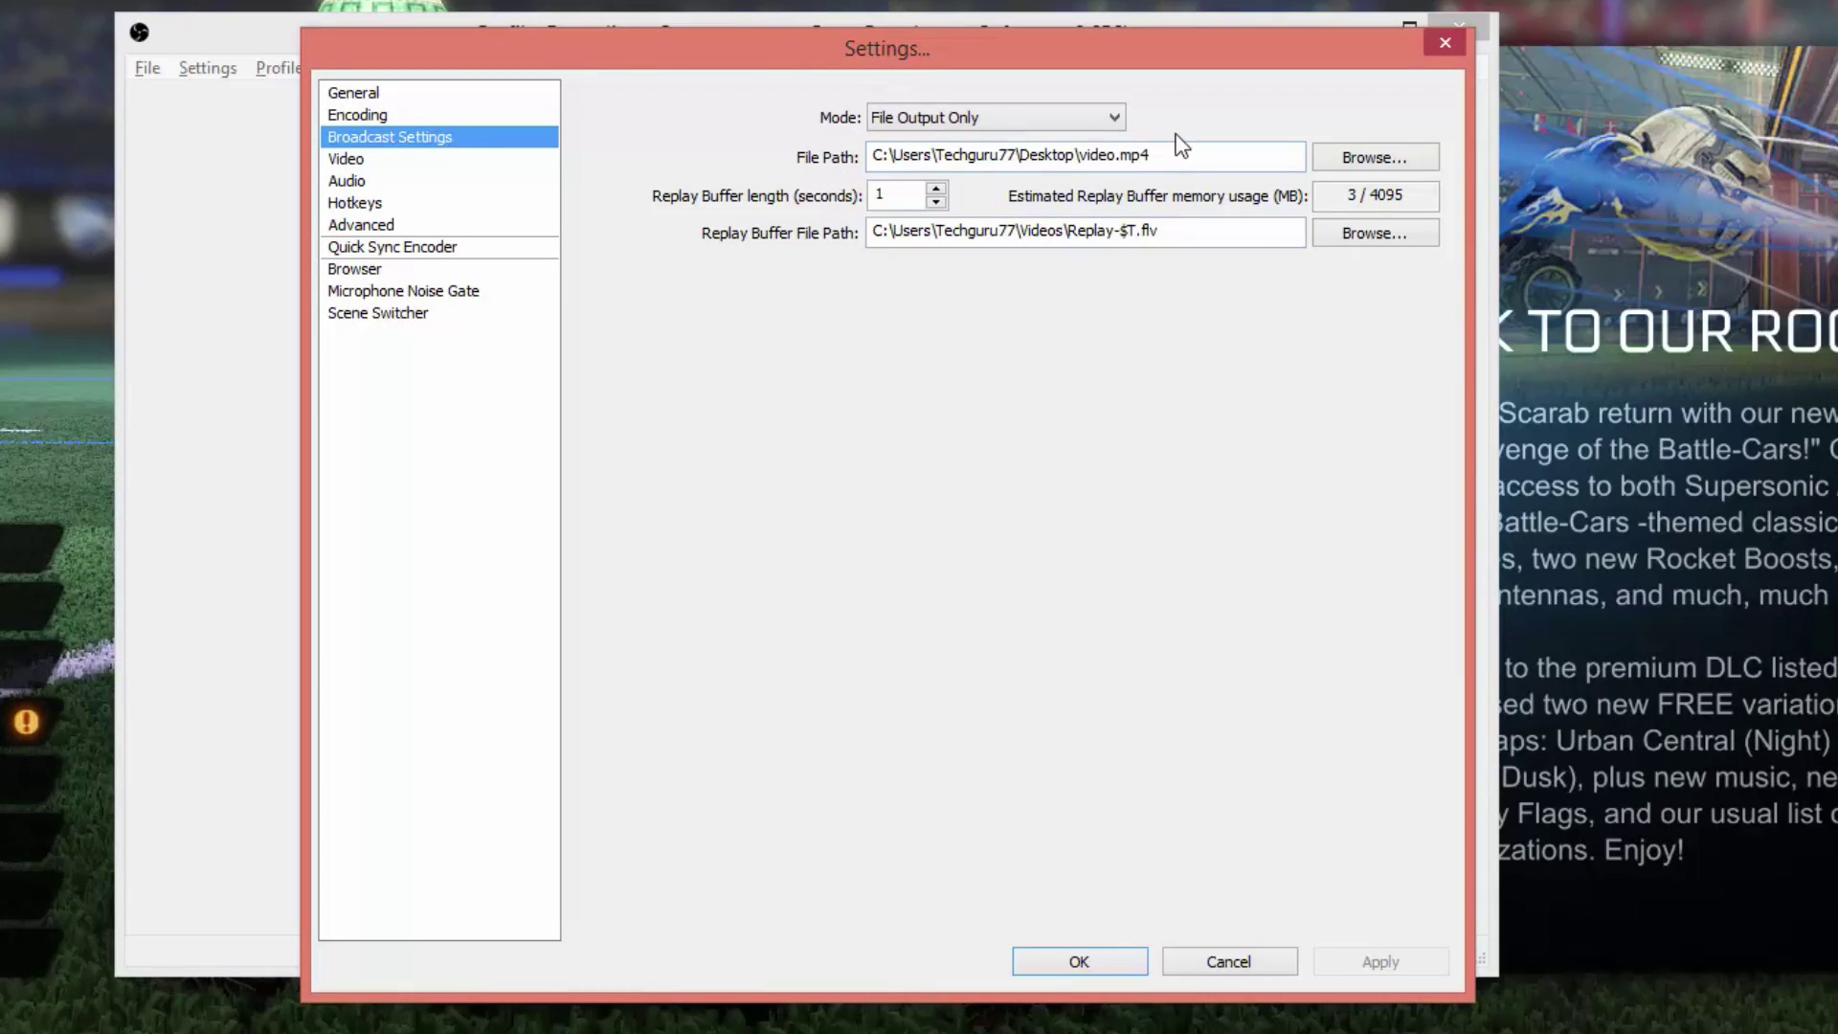
left_click(1351, 157)
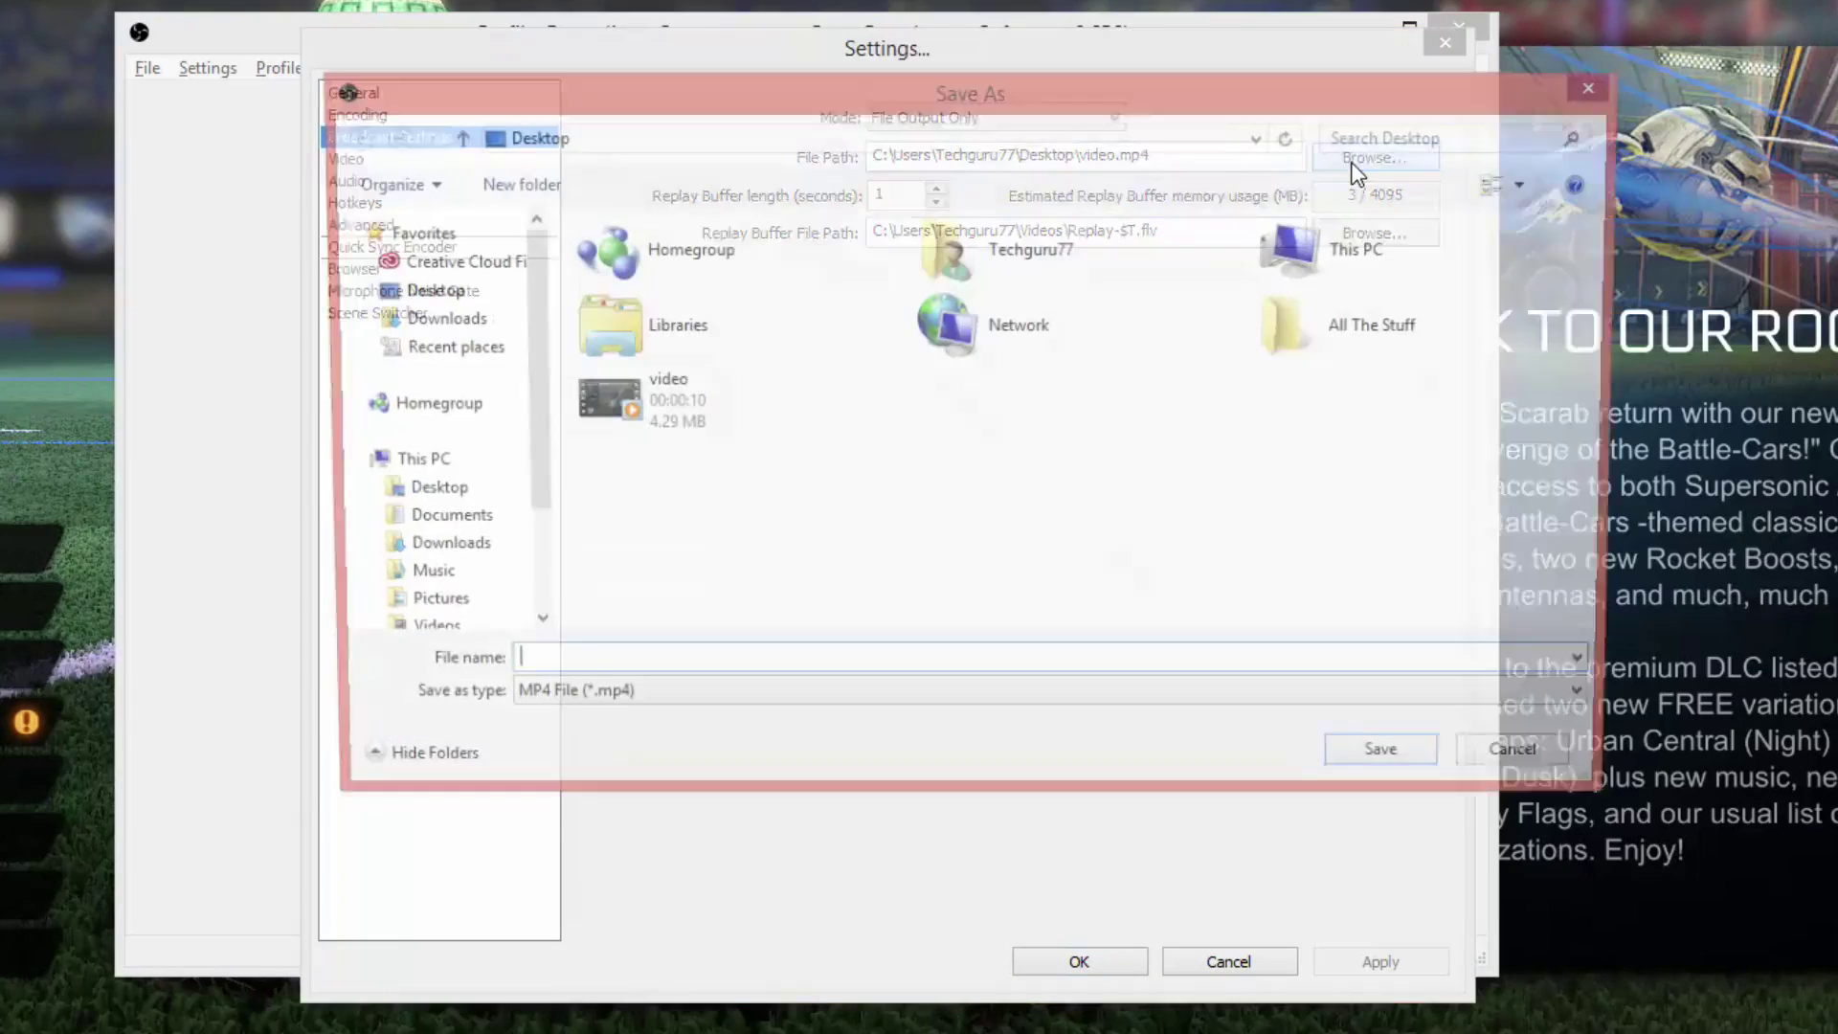
left_click(408, 494)
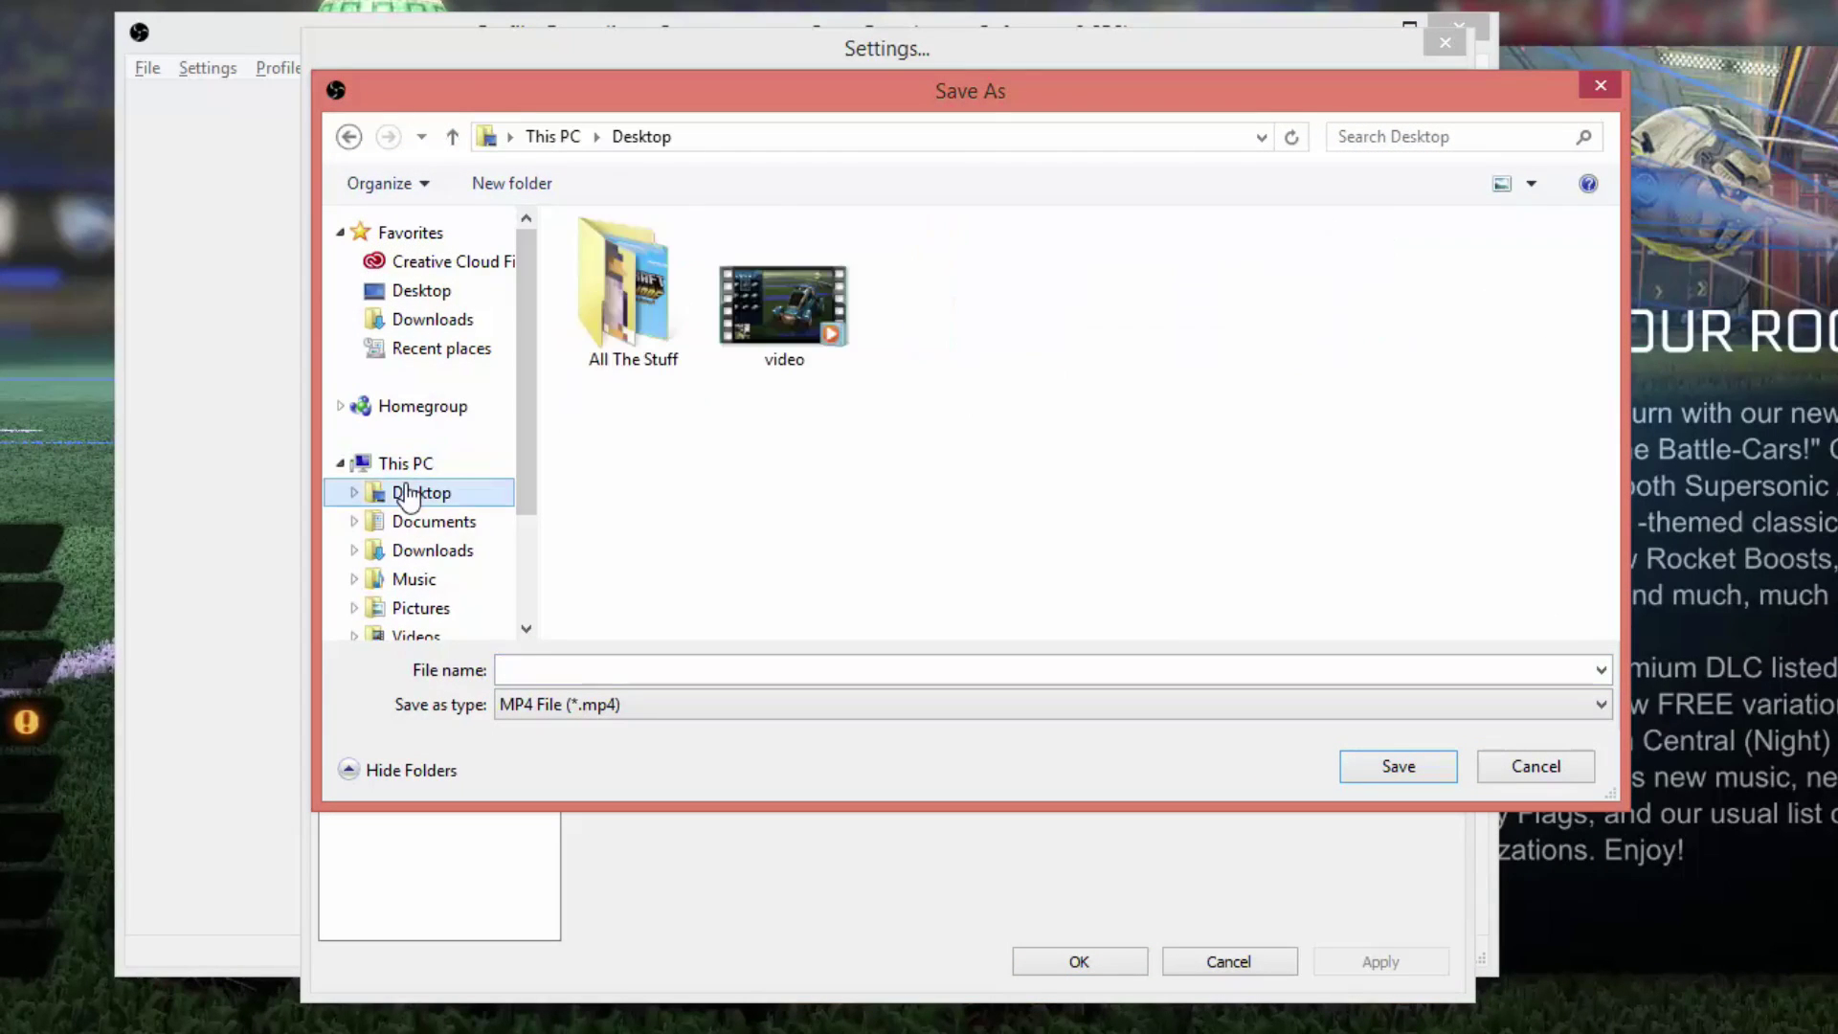
left_click(577, 676)
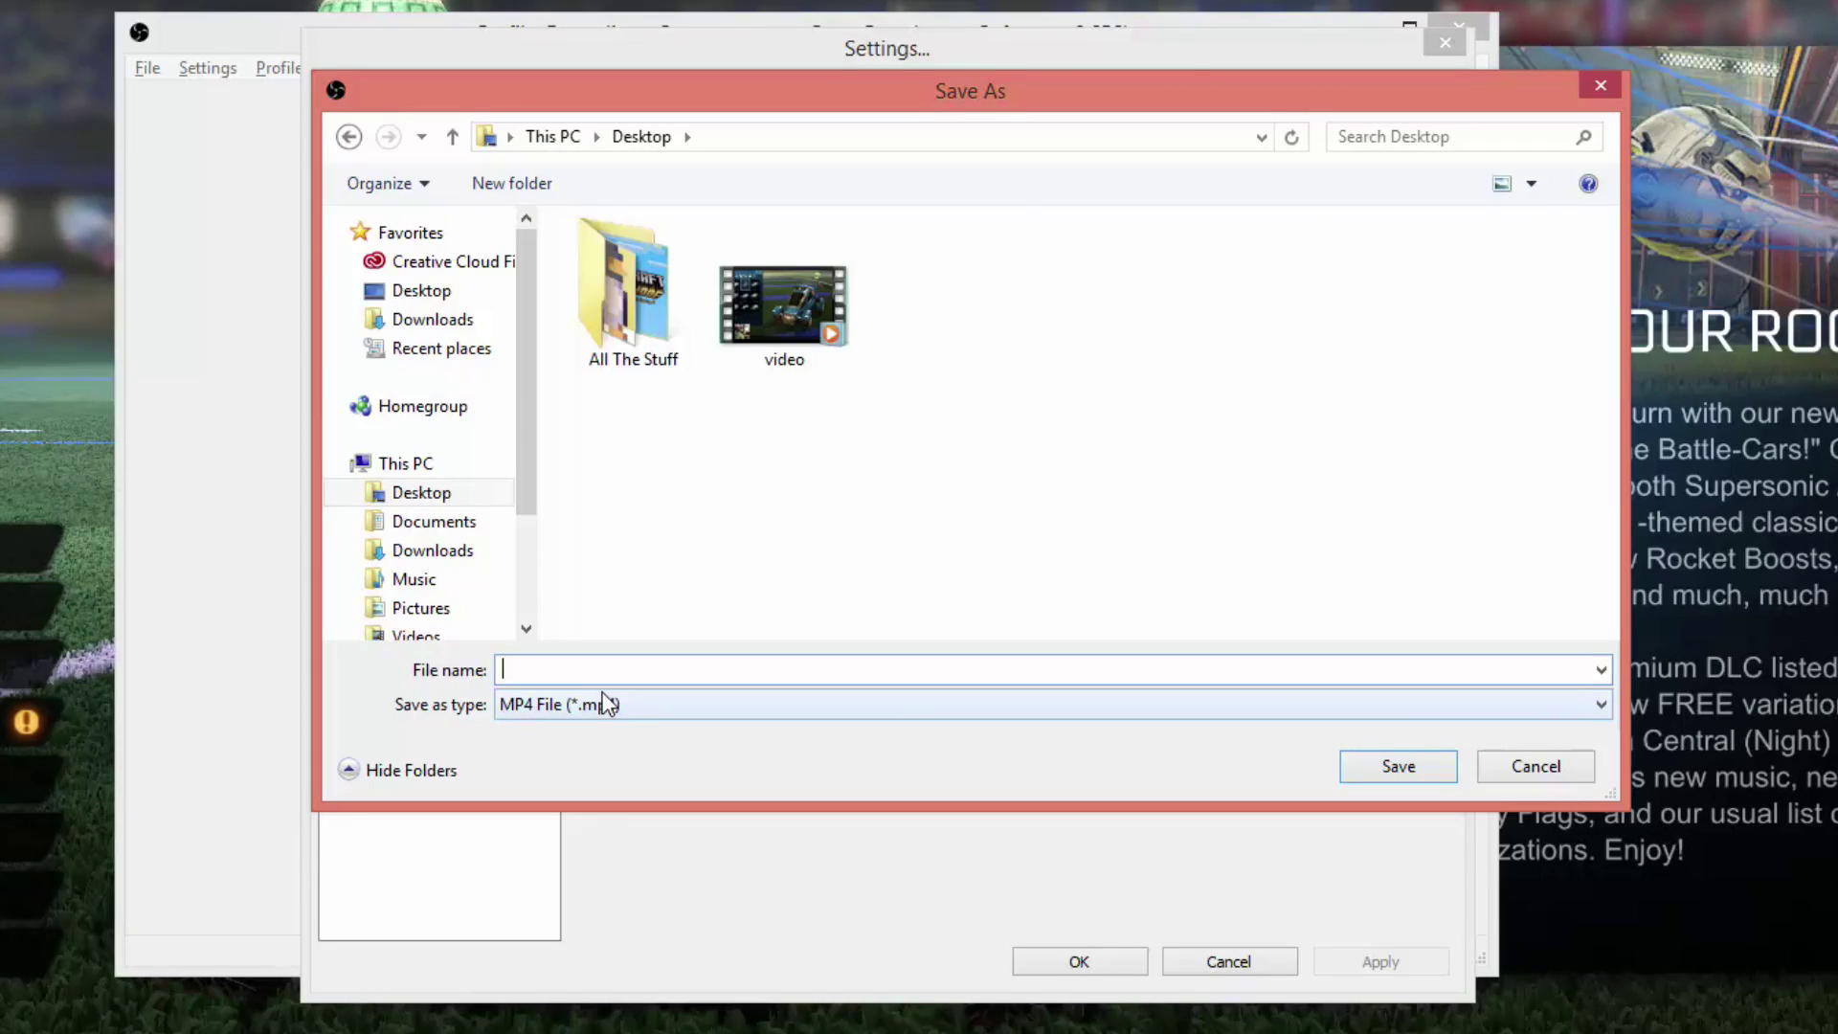
type("OBS ViDEO")
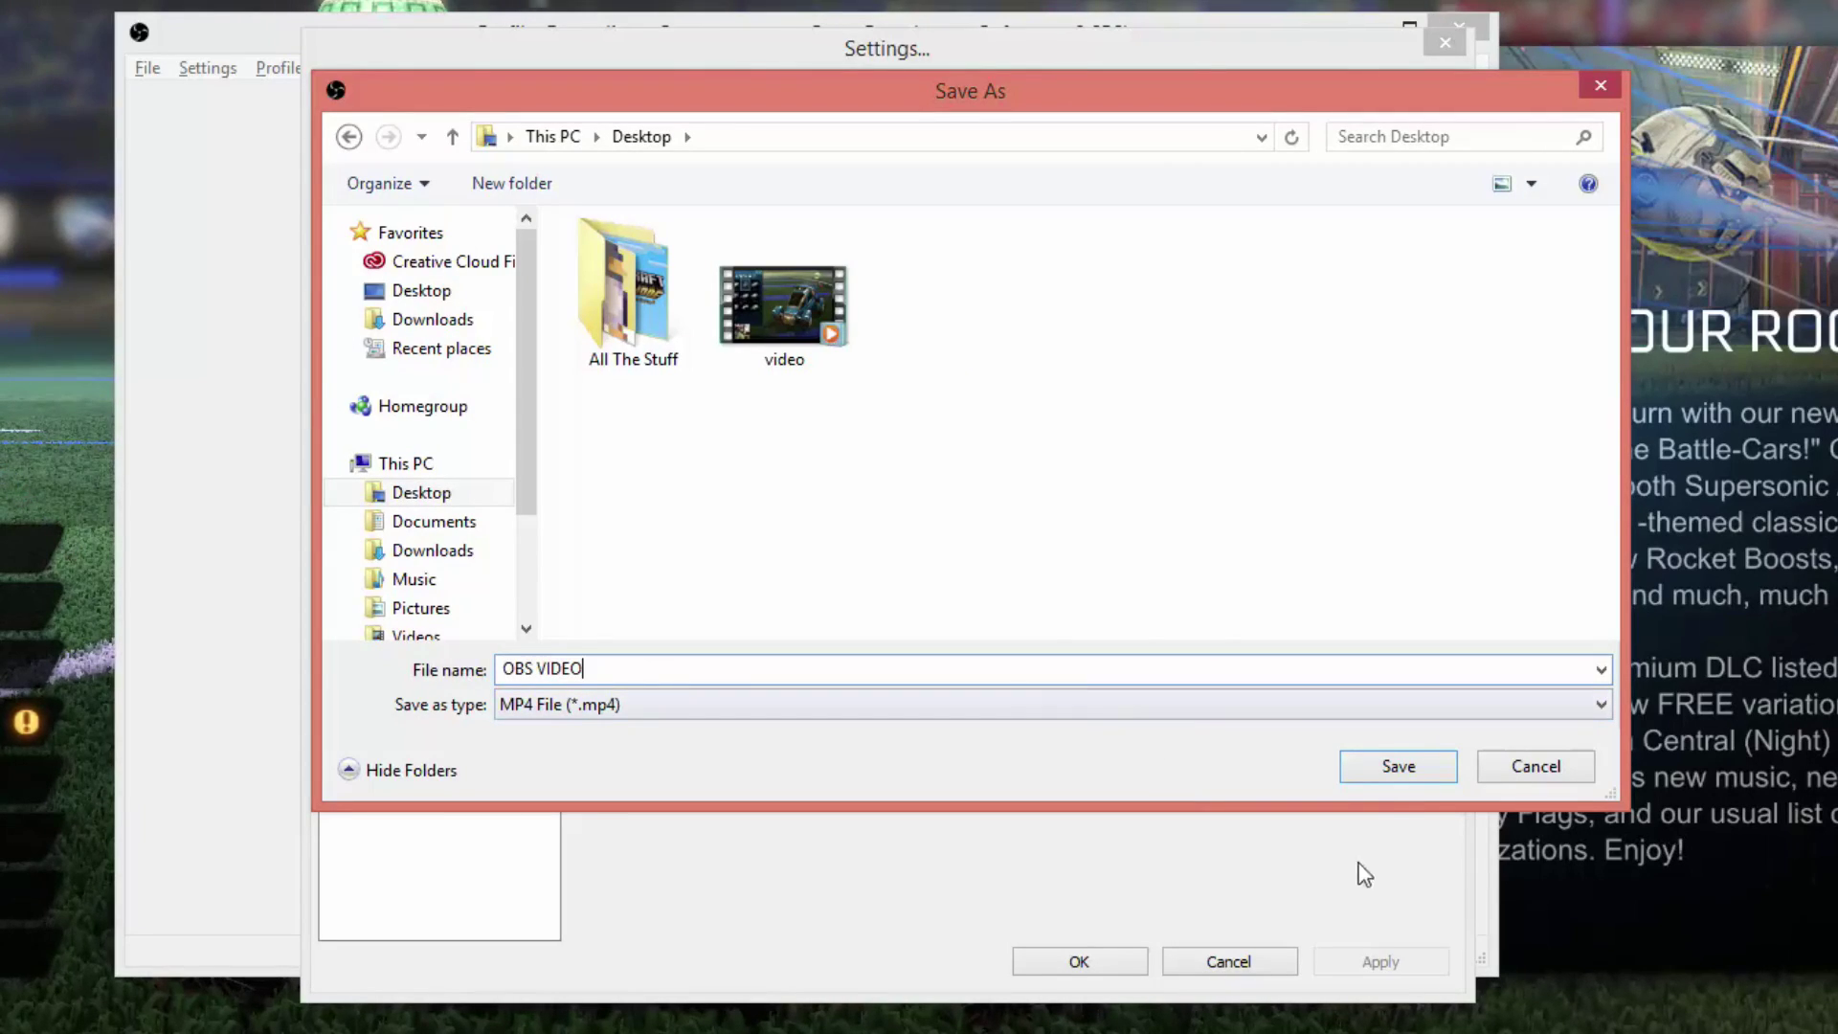
left_click(1416, 772)
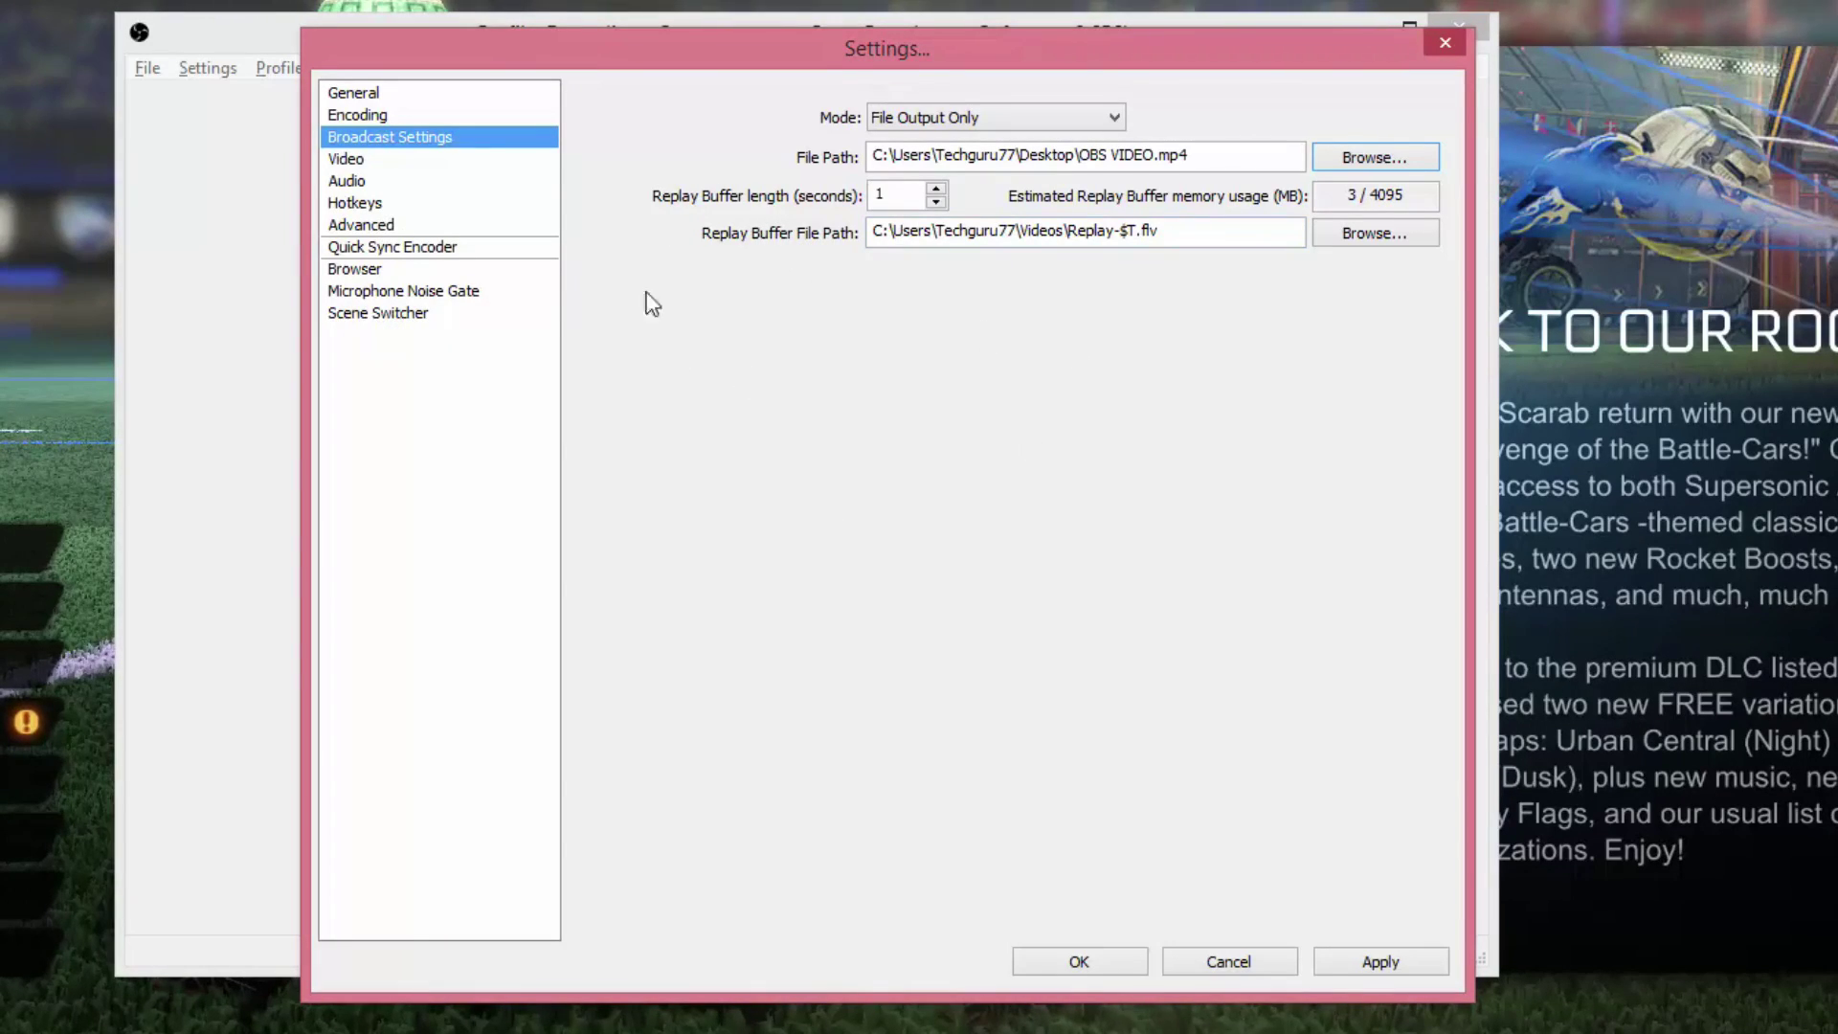
left_click(1375, 961)
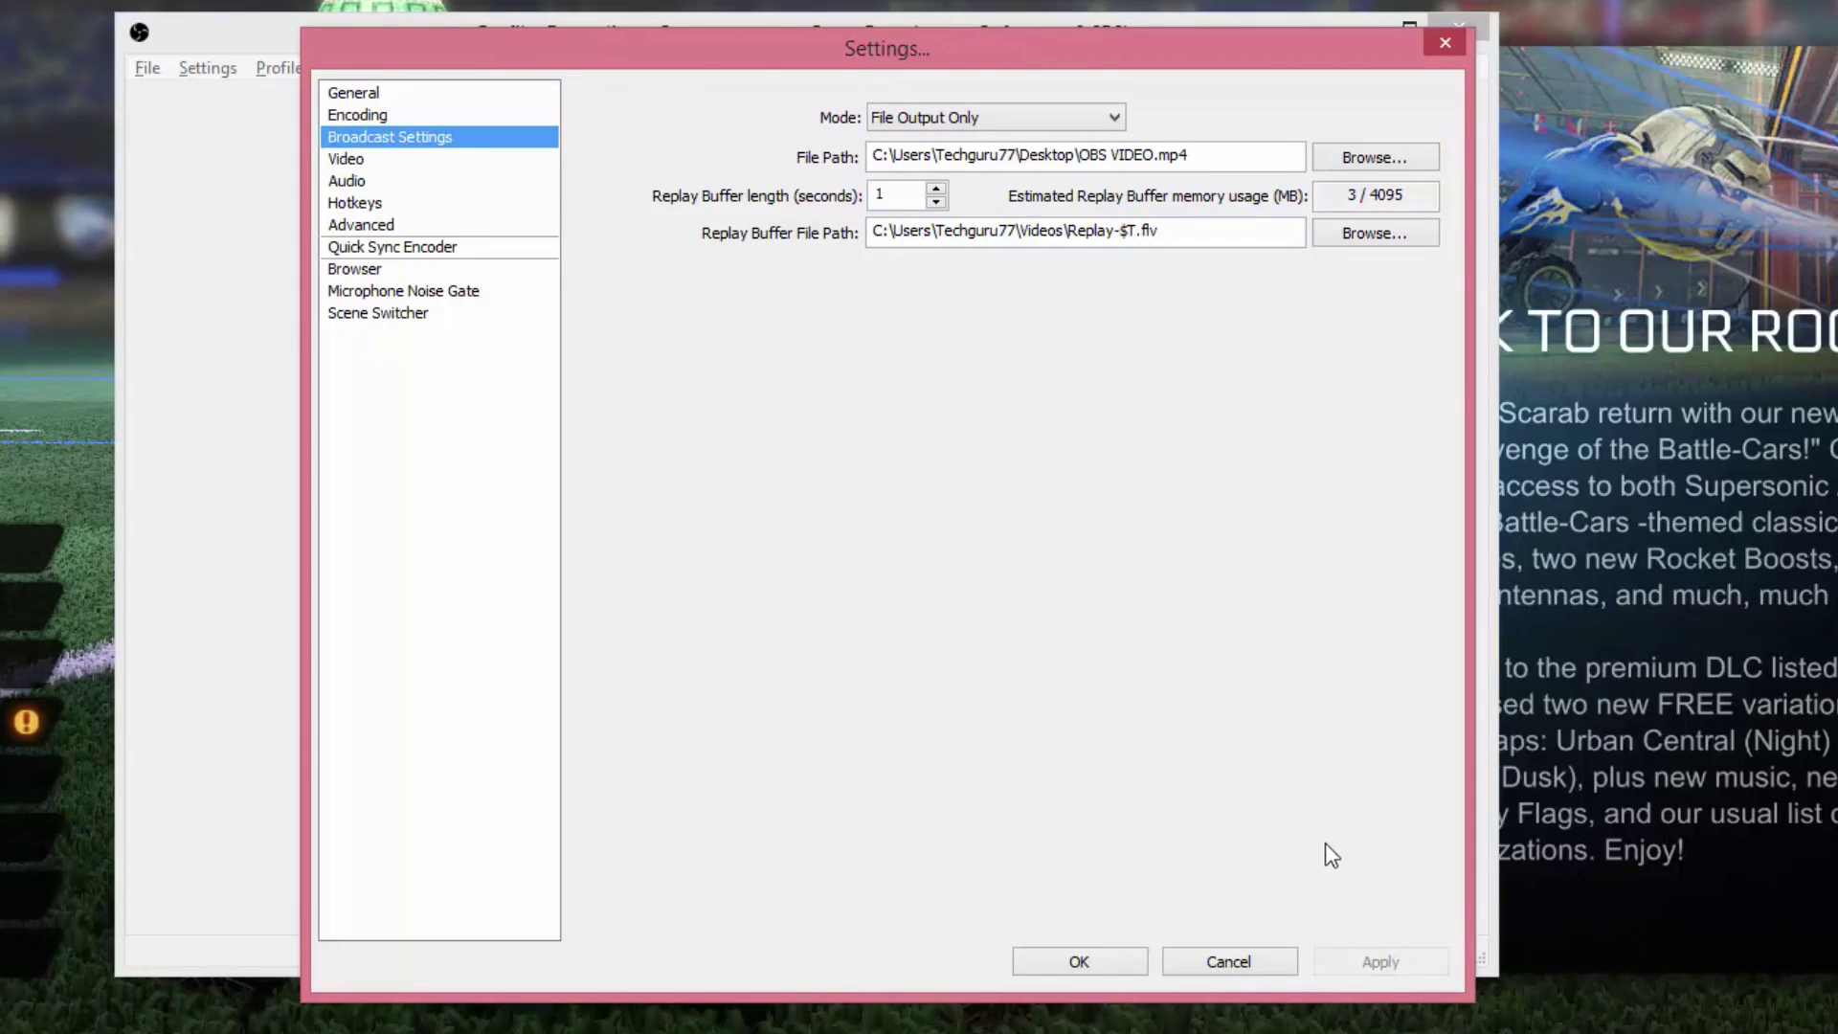
On the Video page keep the GTX 980 adapter, 1920x1080 with no downscale, and 60 FPS.
left_click(352, 158)
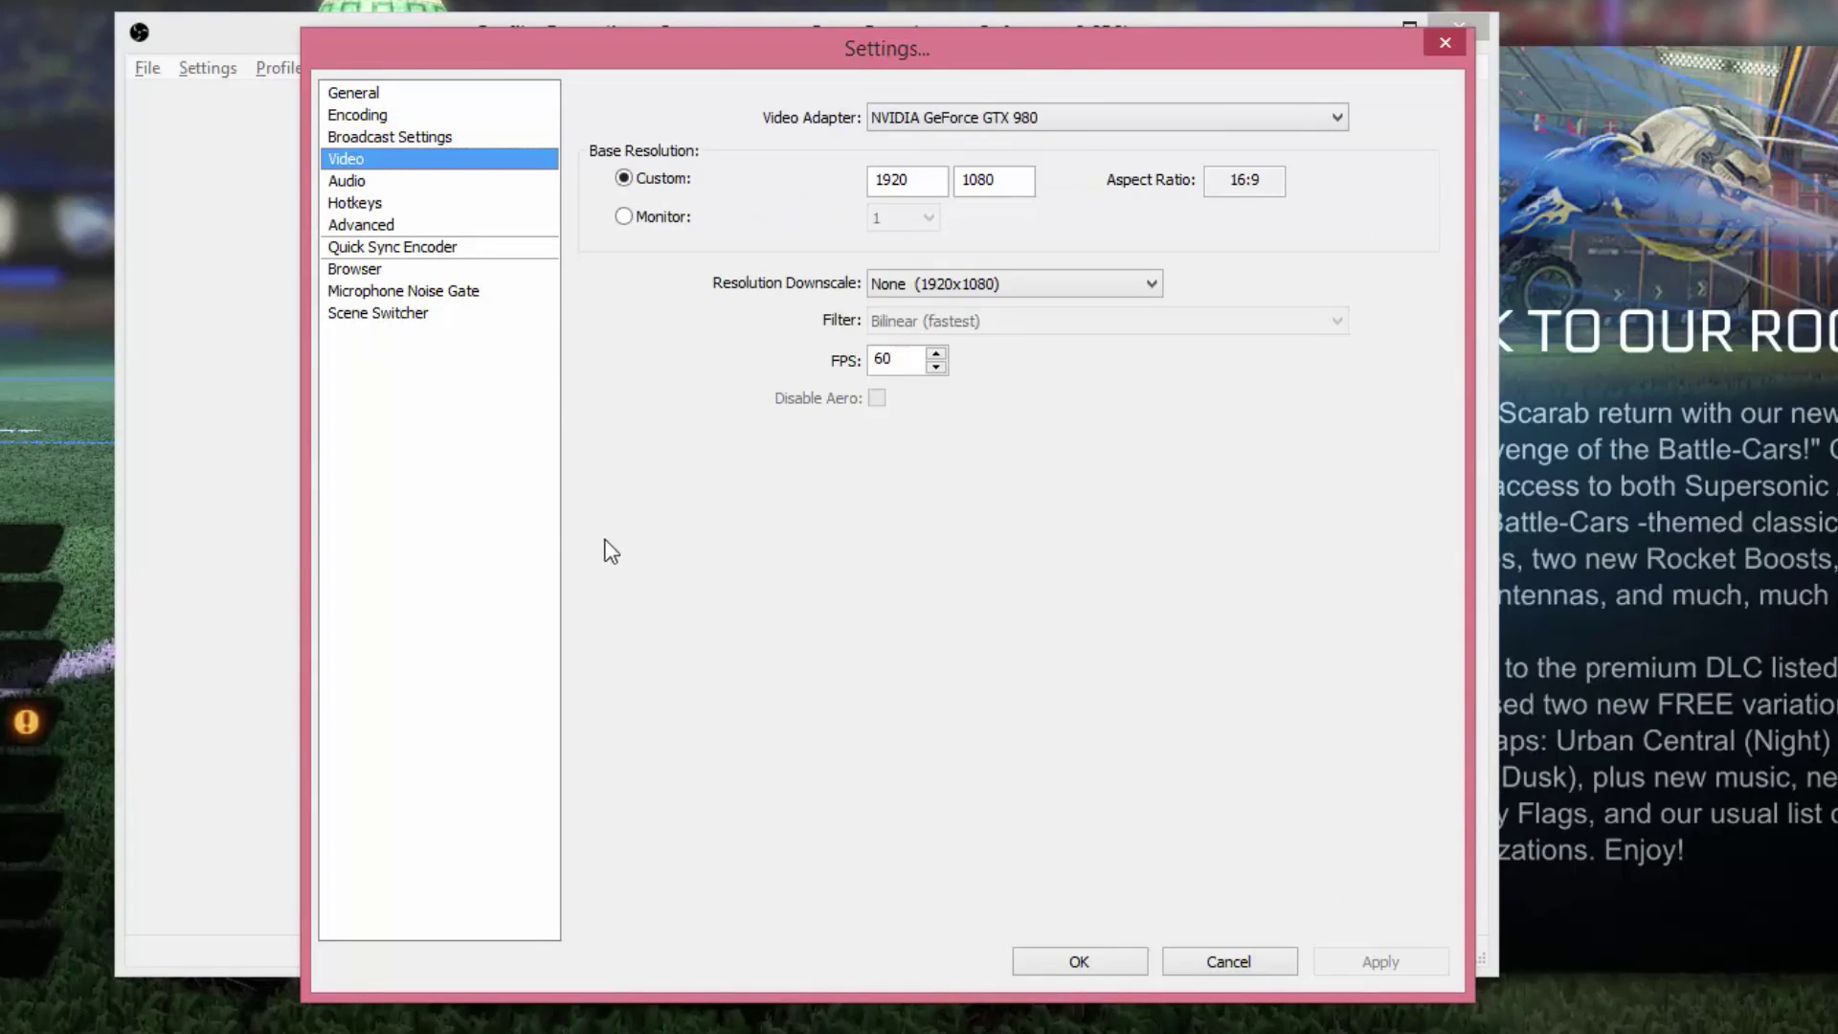
left_click(932, 115)
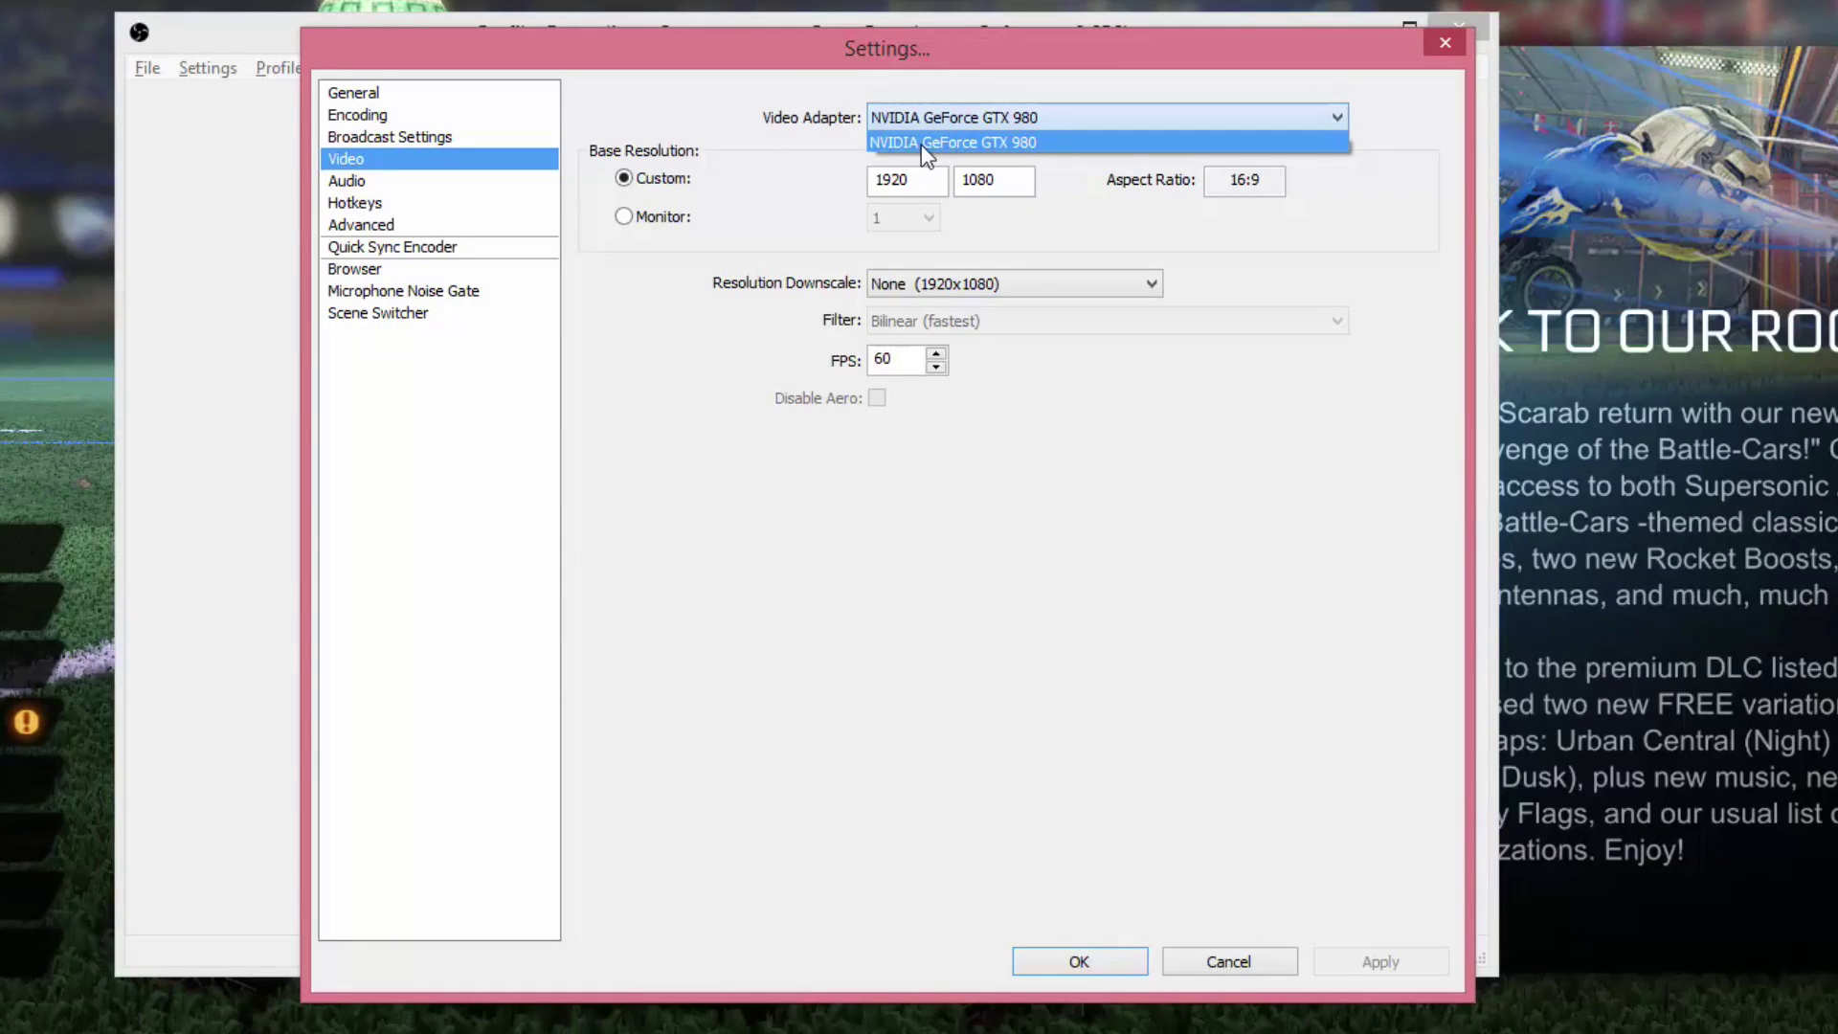
left_click(868, 142)
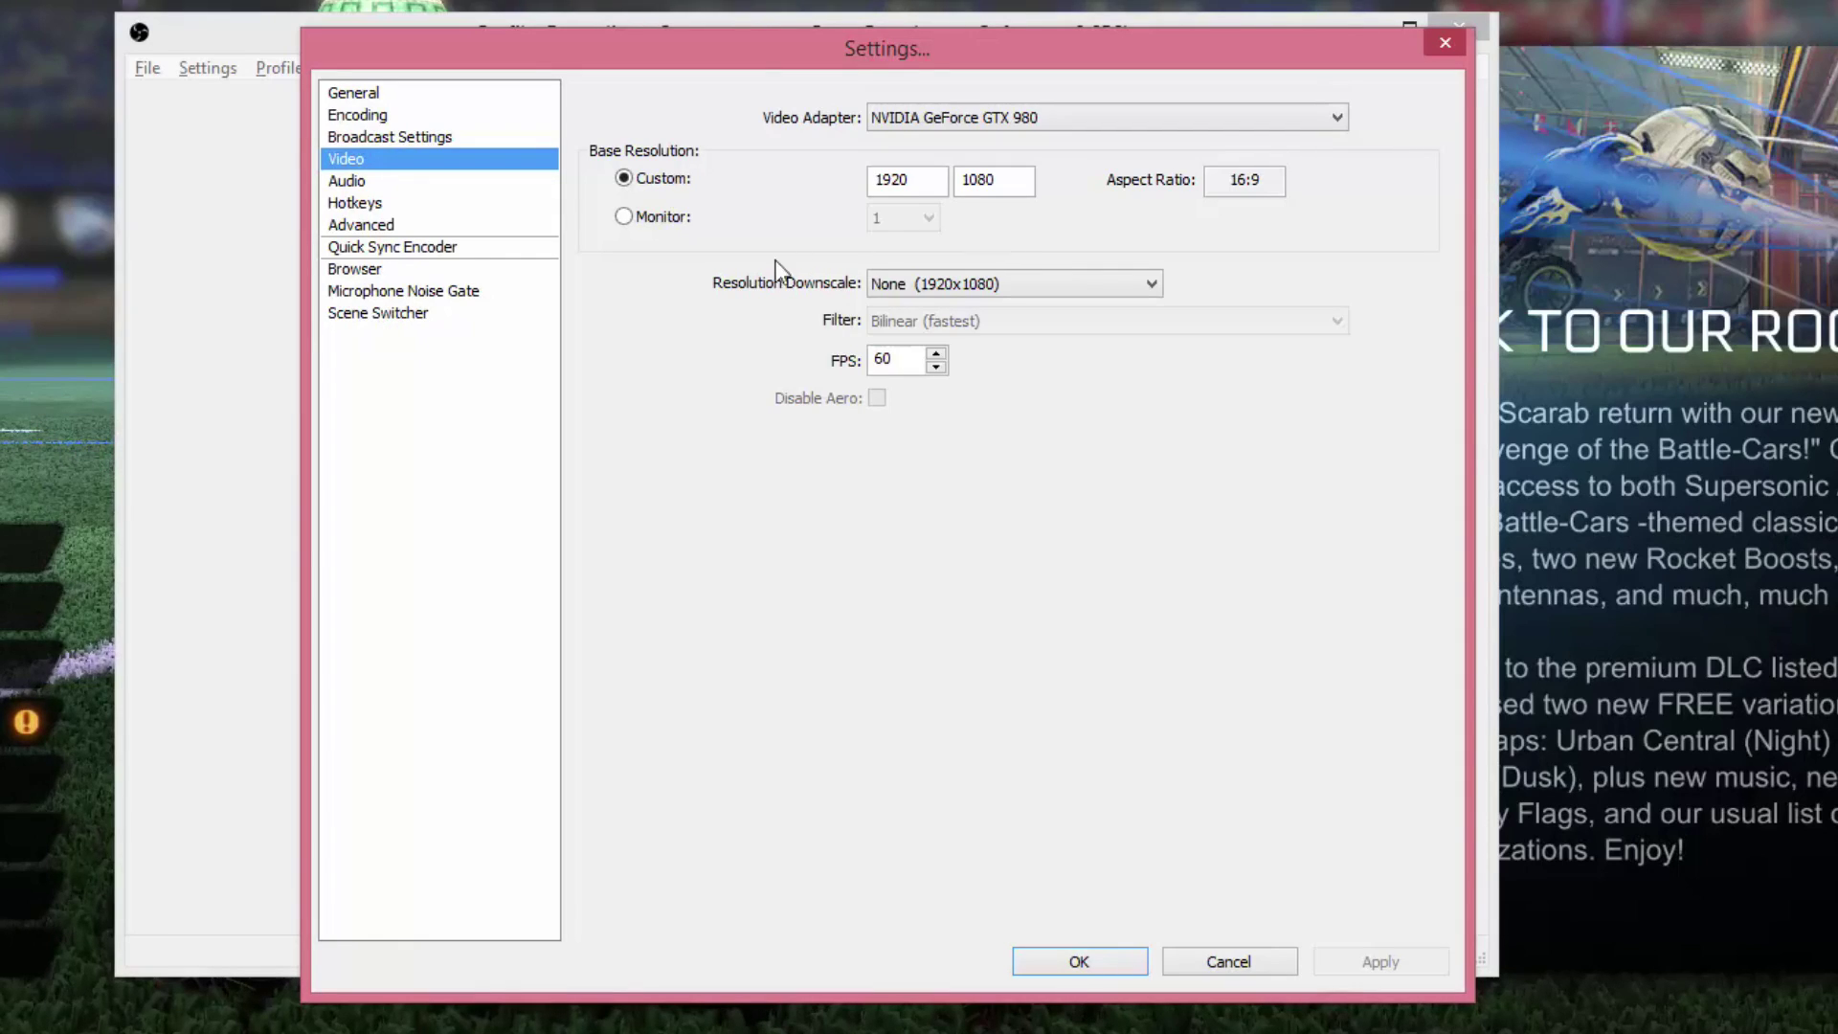
left_click(919, 286)
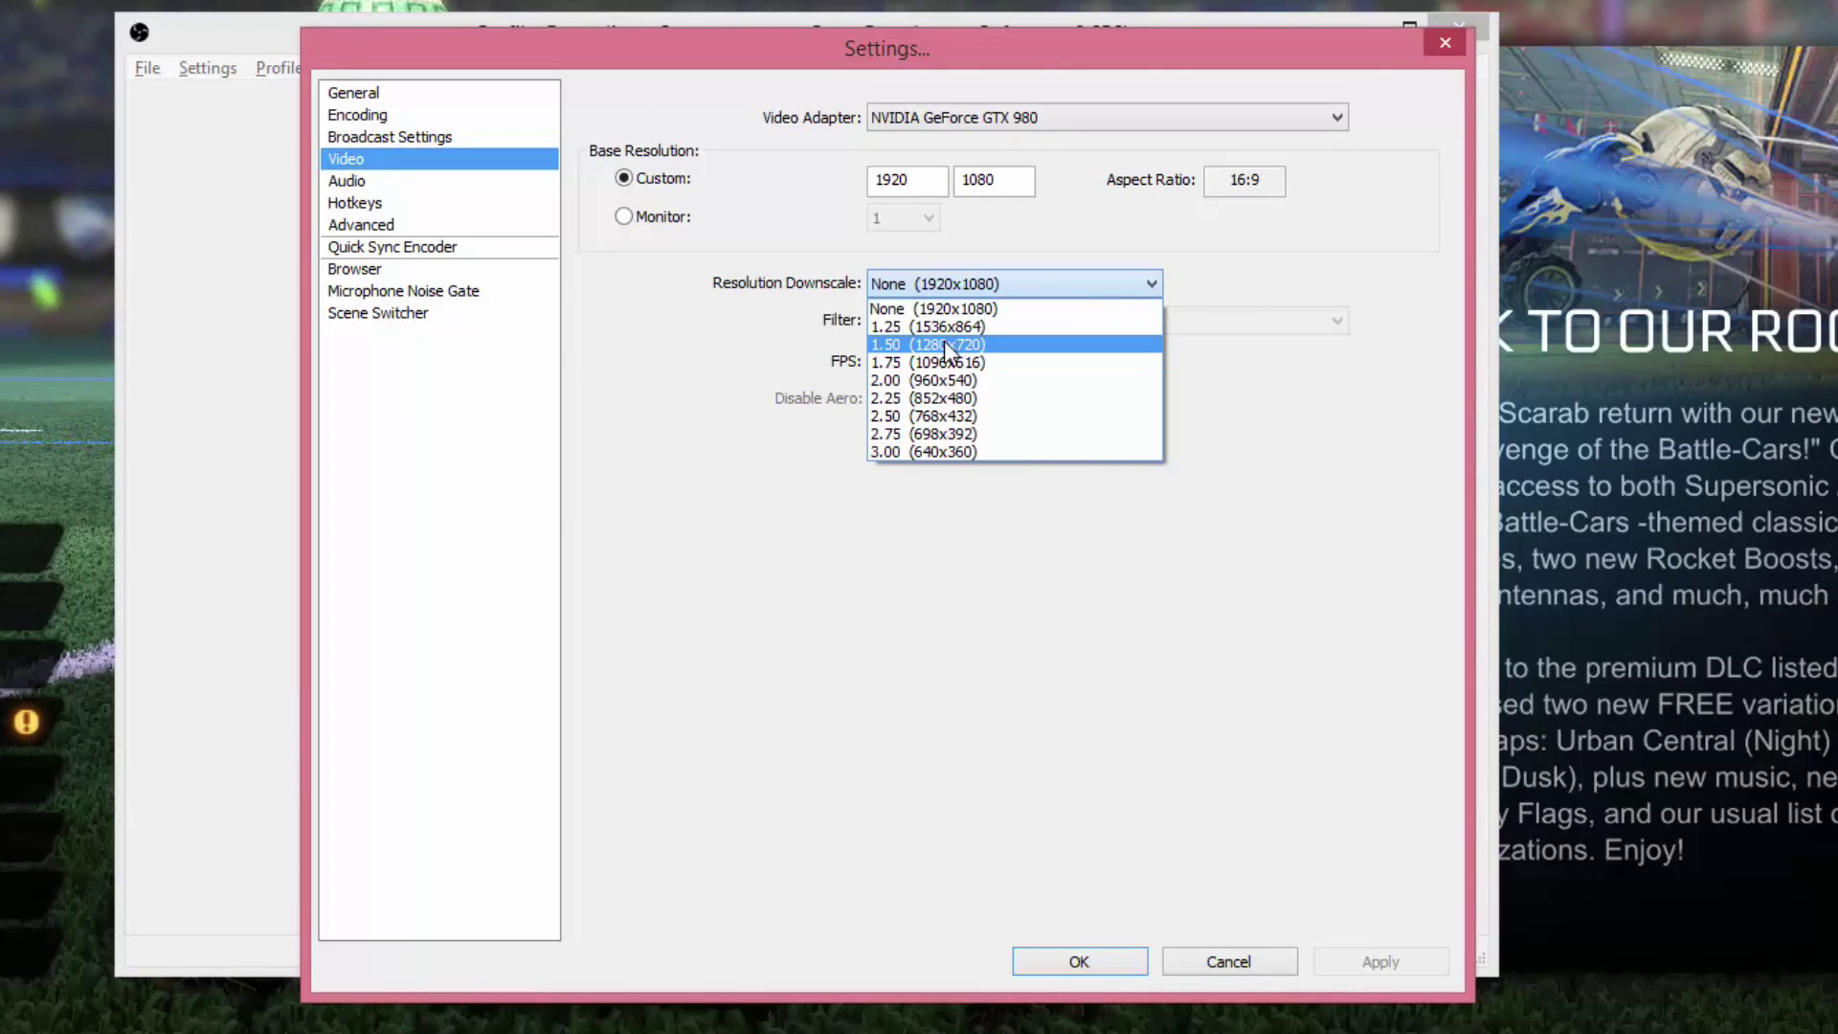
left_click(761, 331)
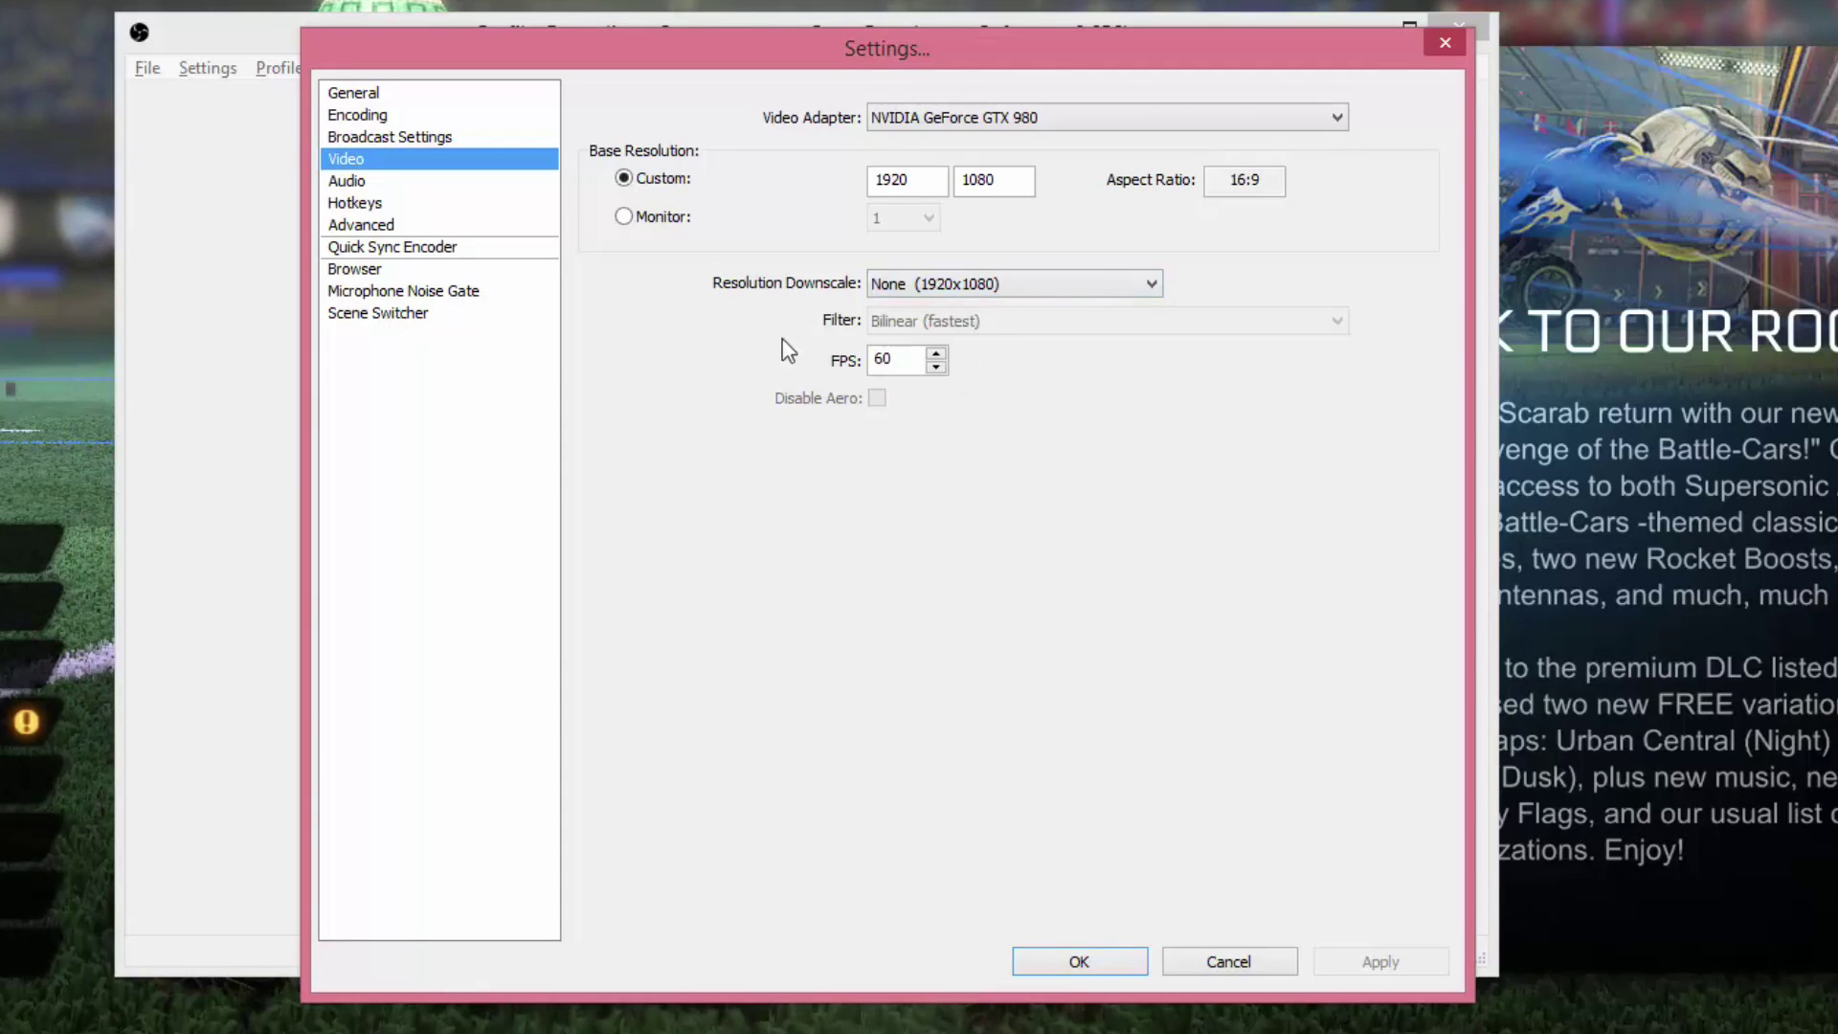
left_click(972, 284)
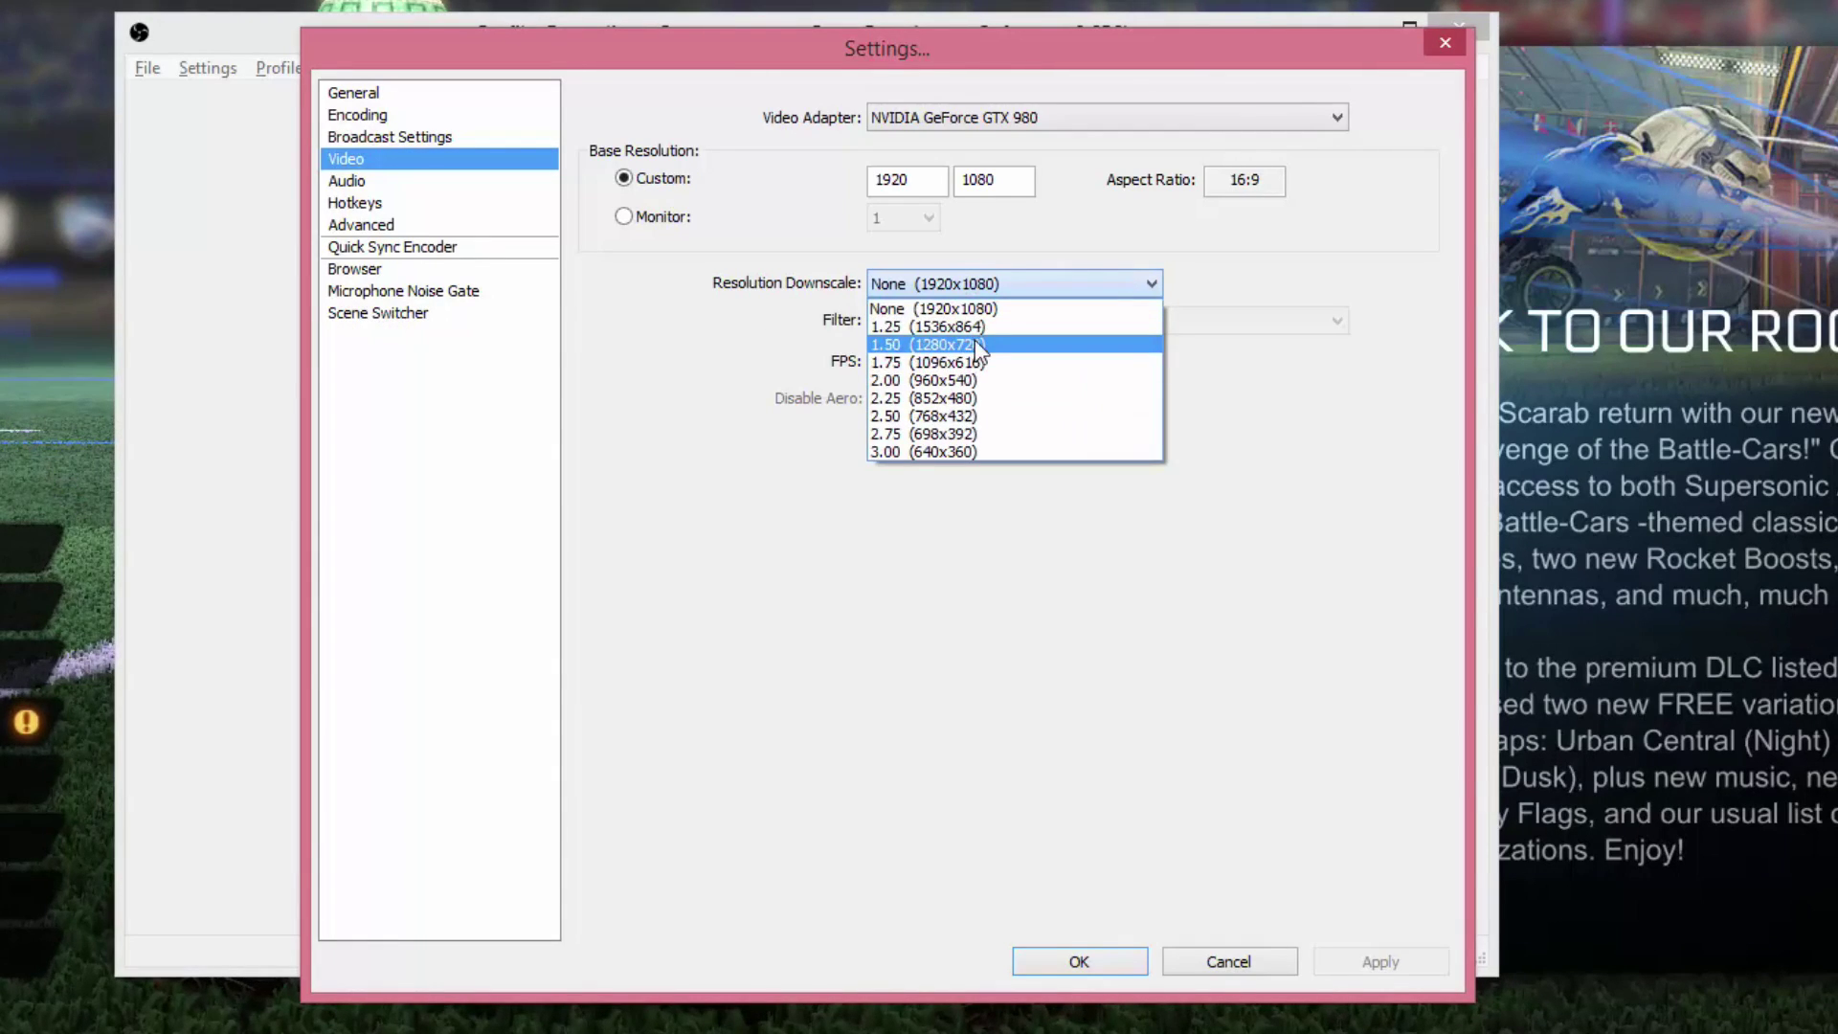
left_click(728, 329)
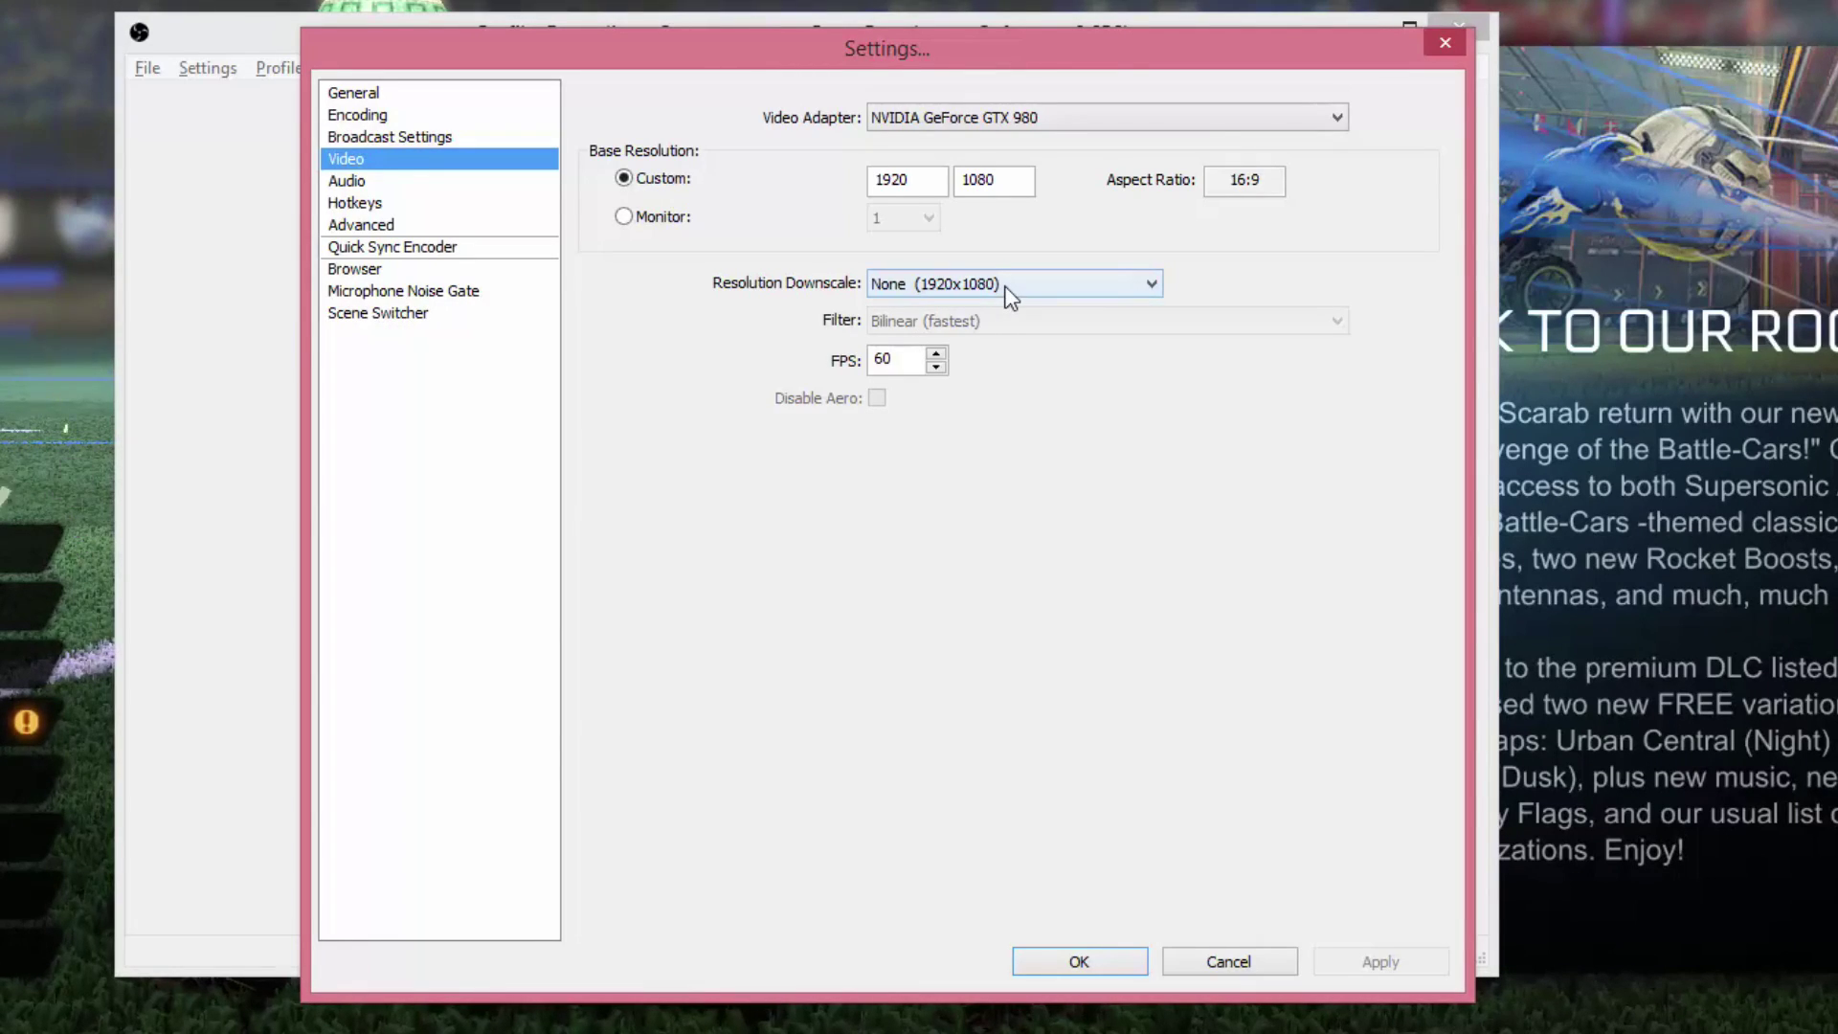
key("Tab")
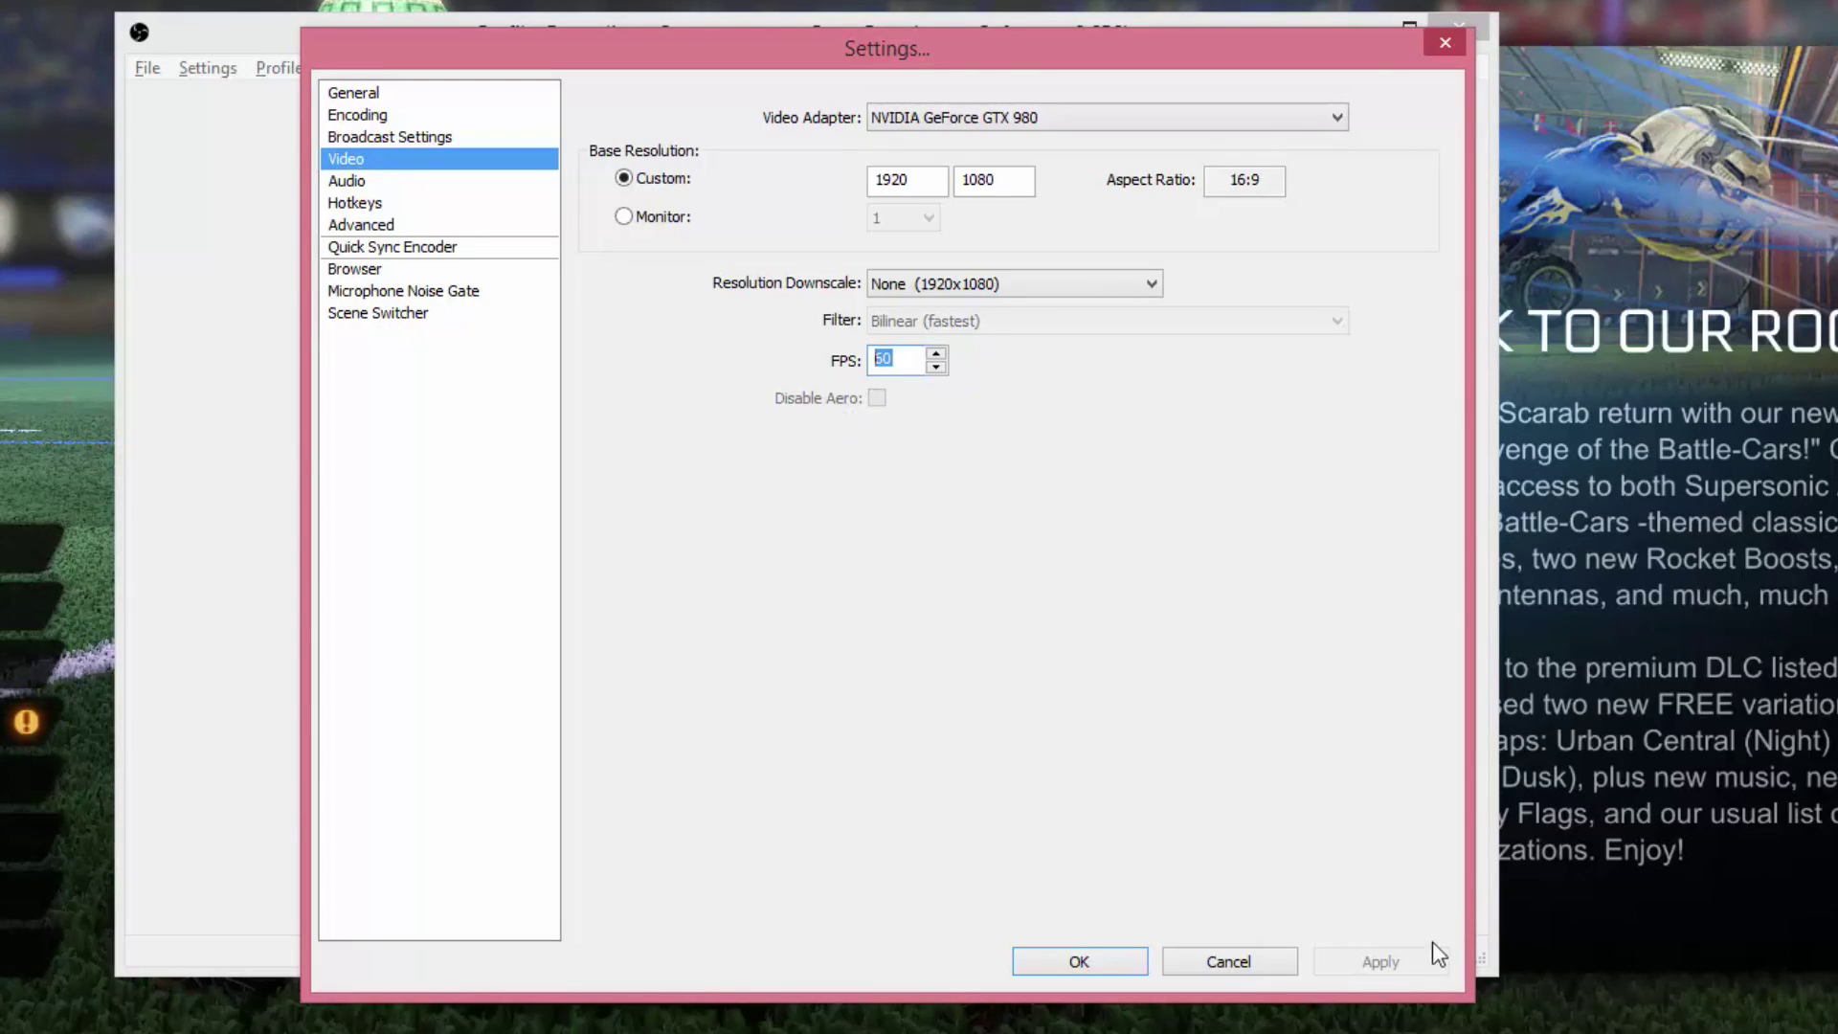
left_click(362, 182)
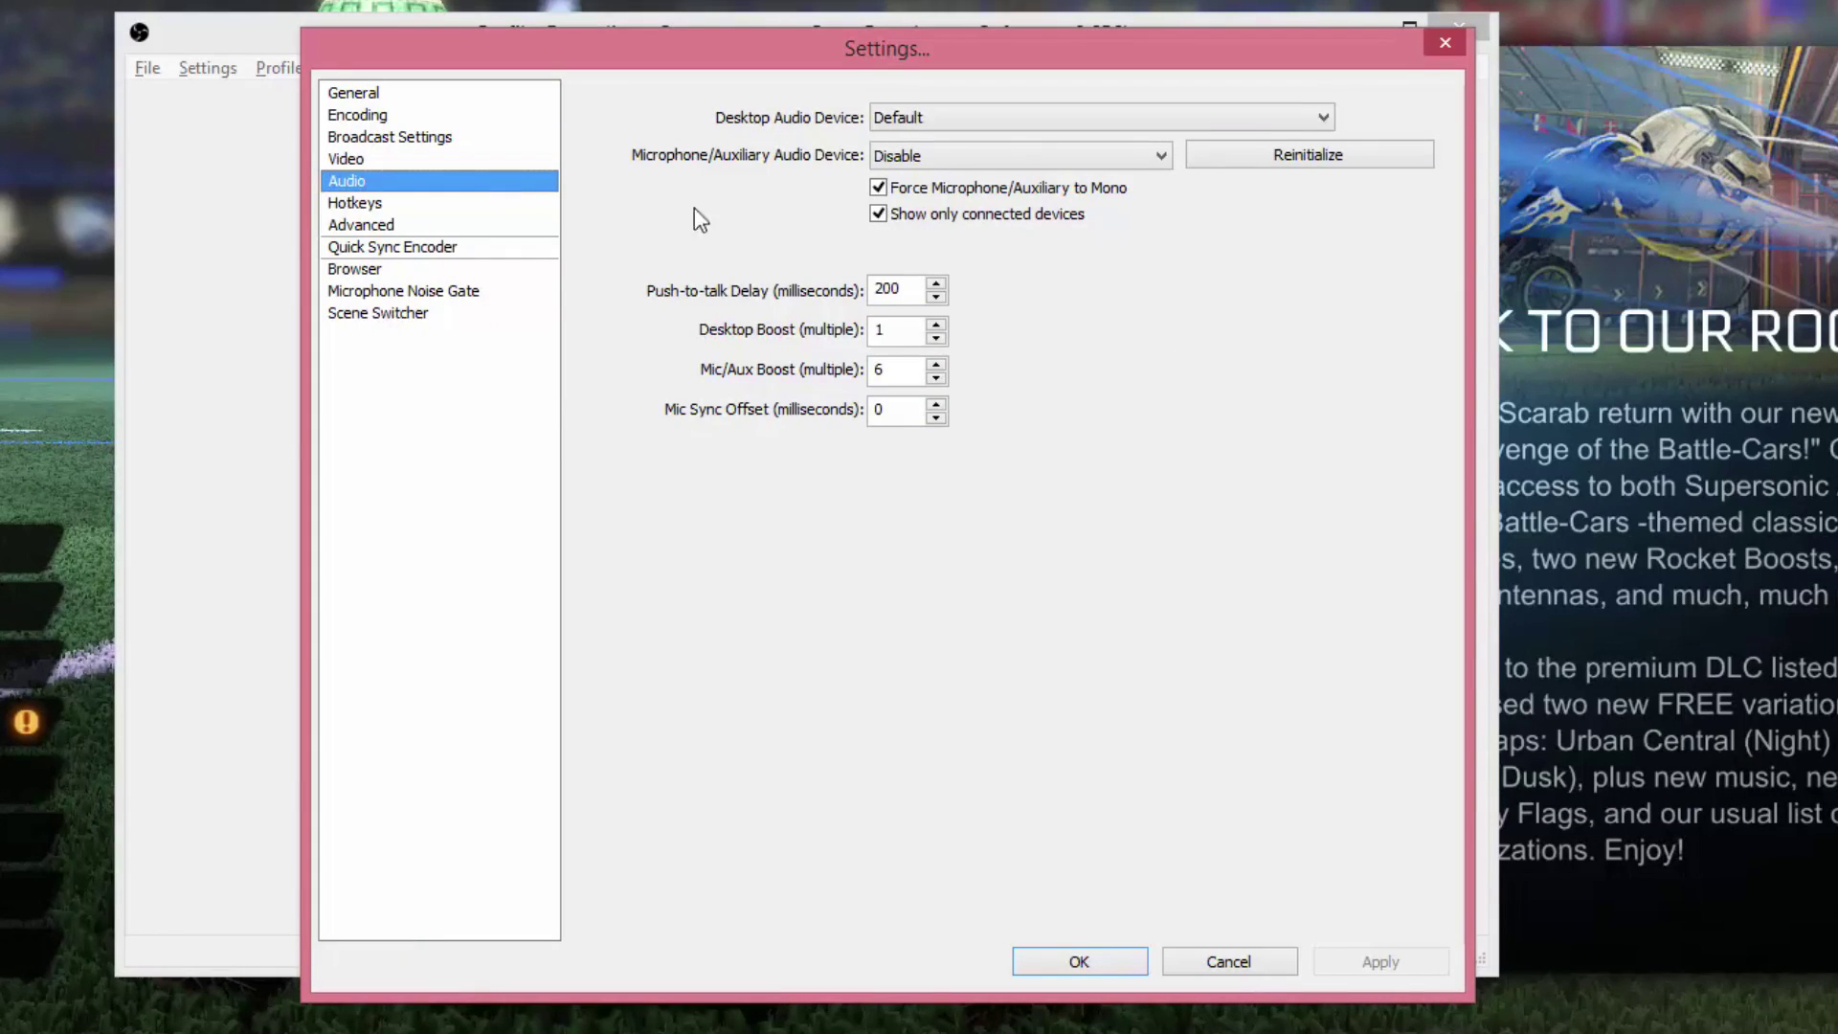
Leave desktop audio on Default and the microphone disabled, then confirm the settings with OK.
left_click(915, 118)
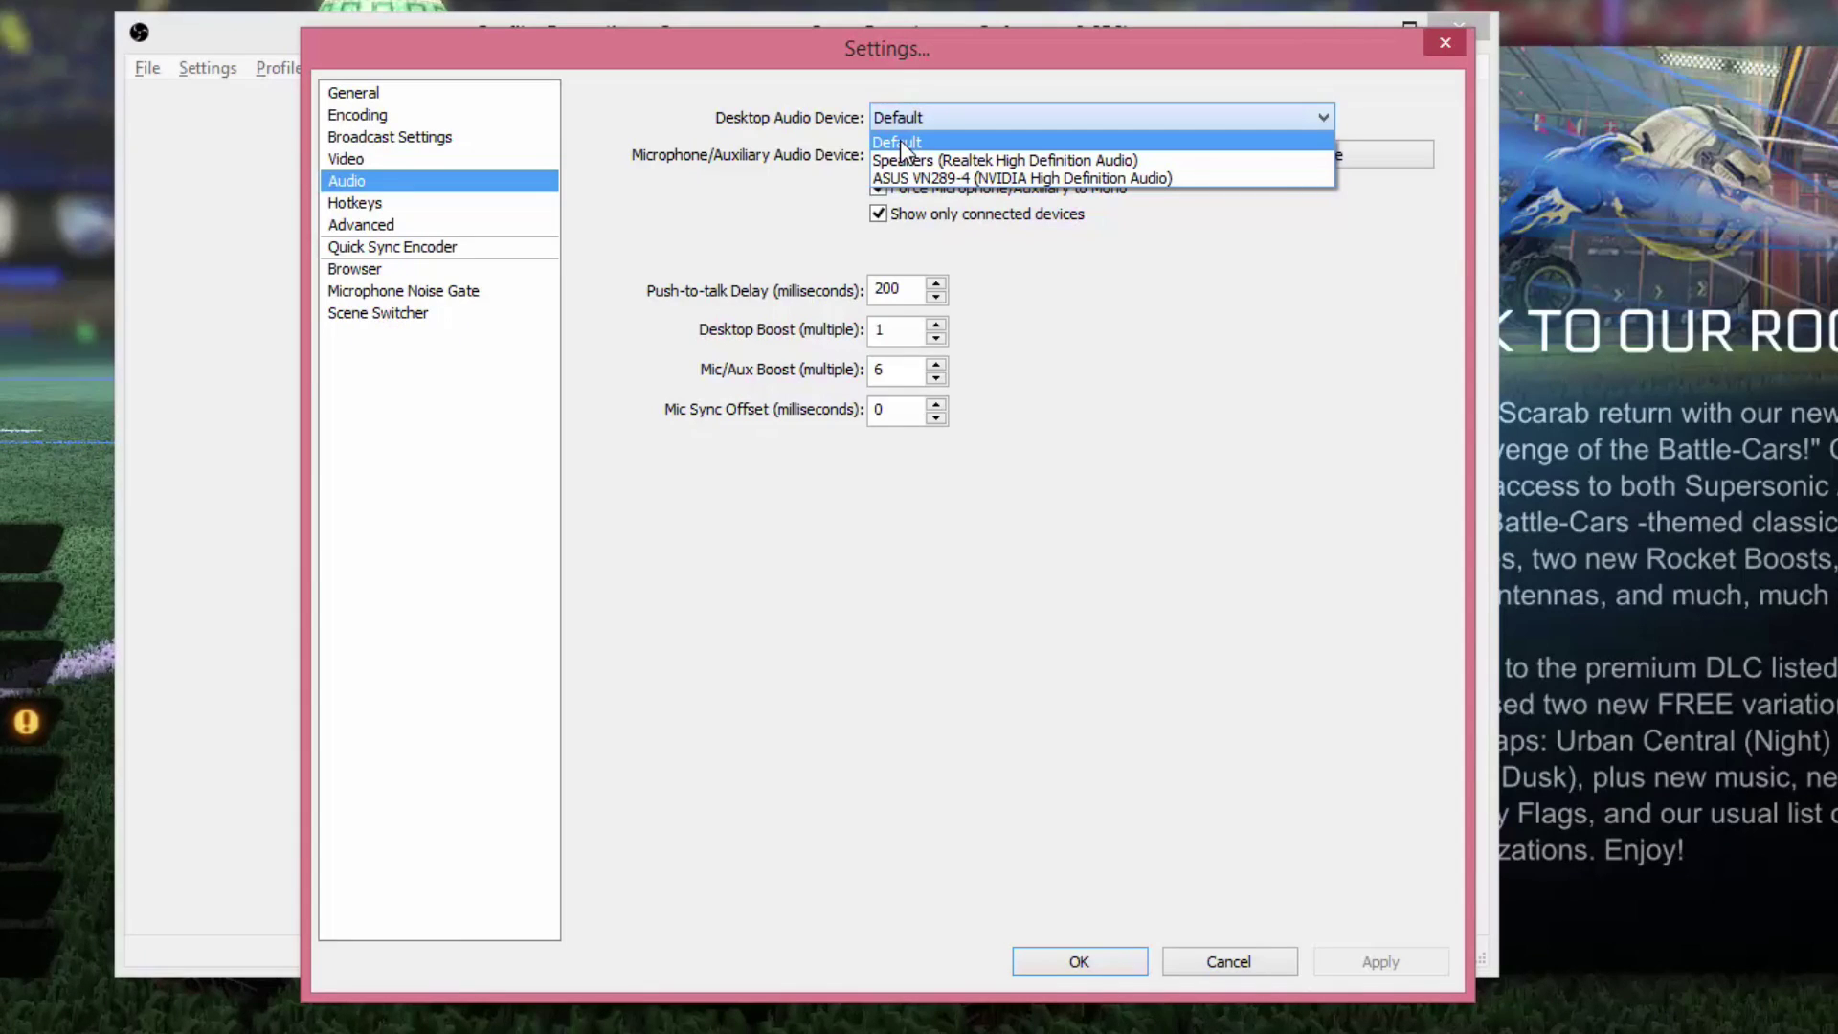
left_click(792, 186)
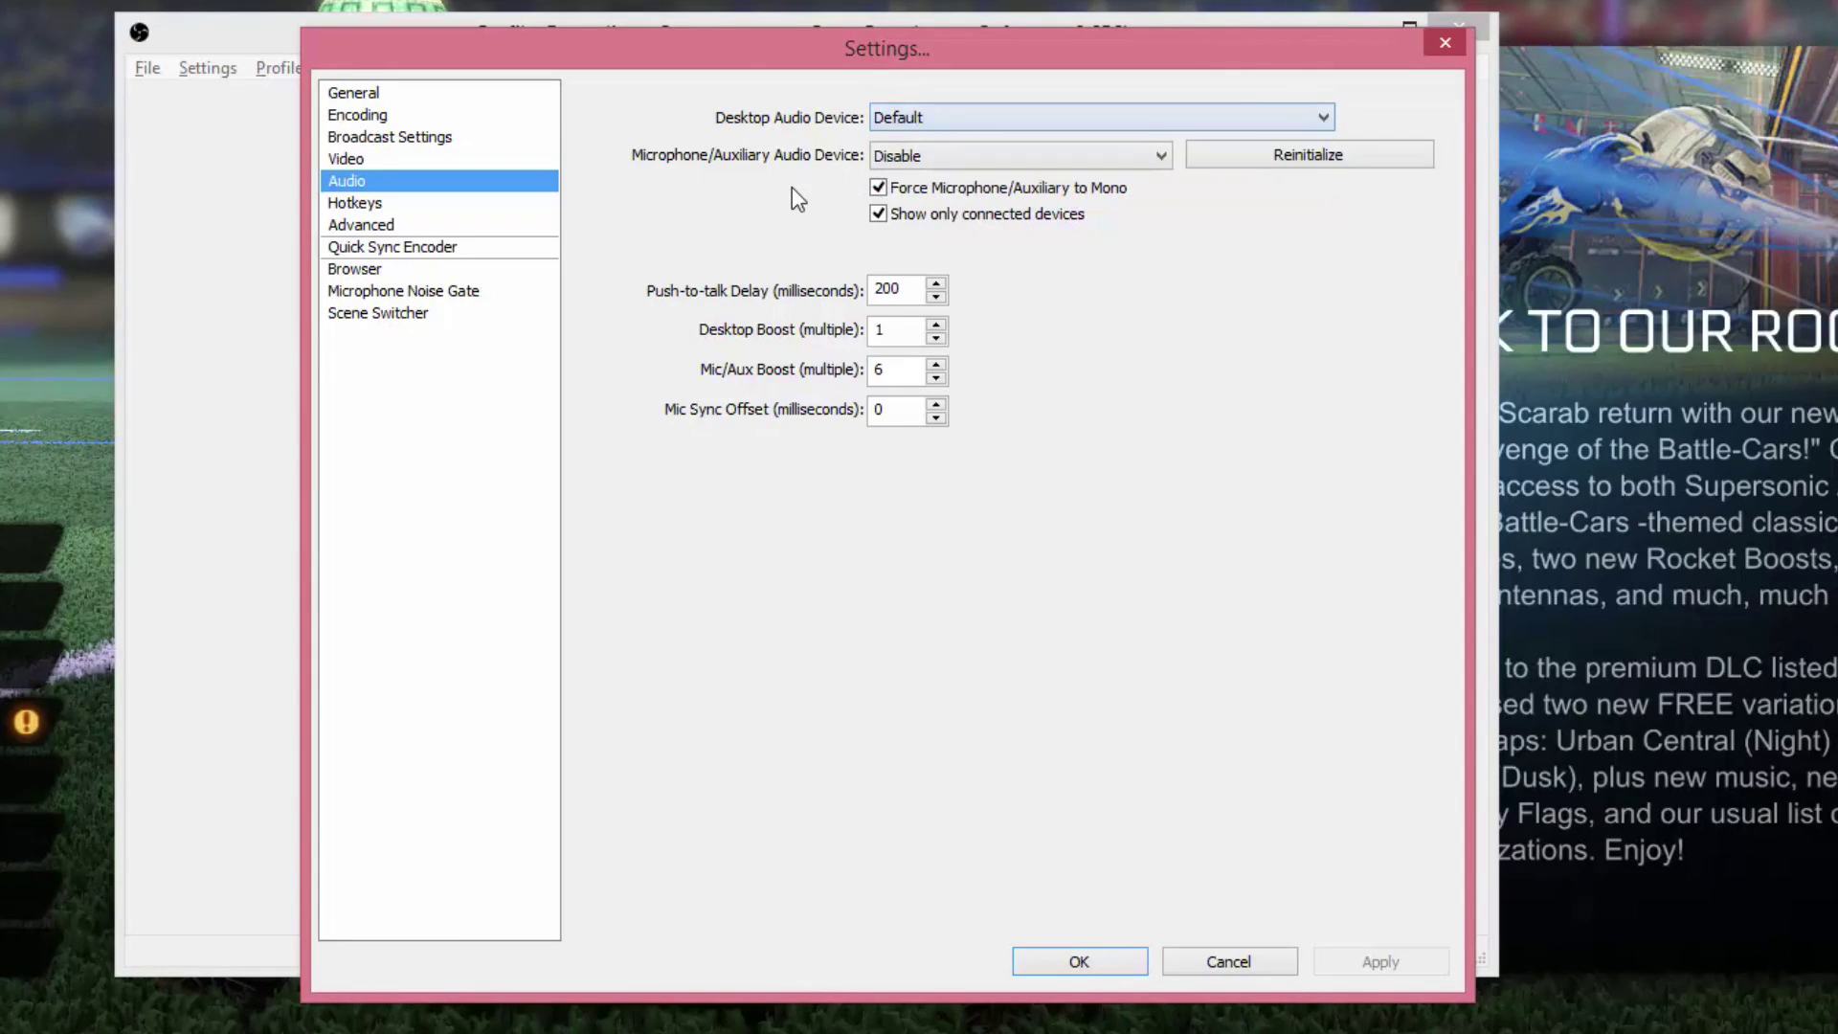
left_click(928, 153)
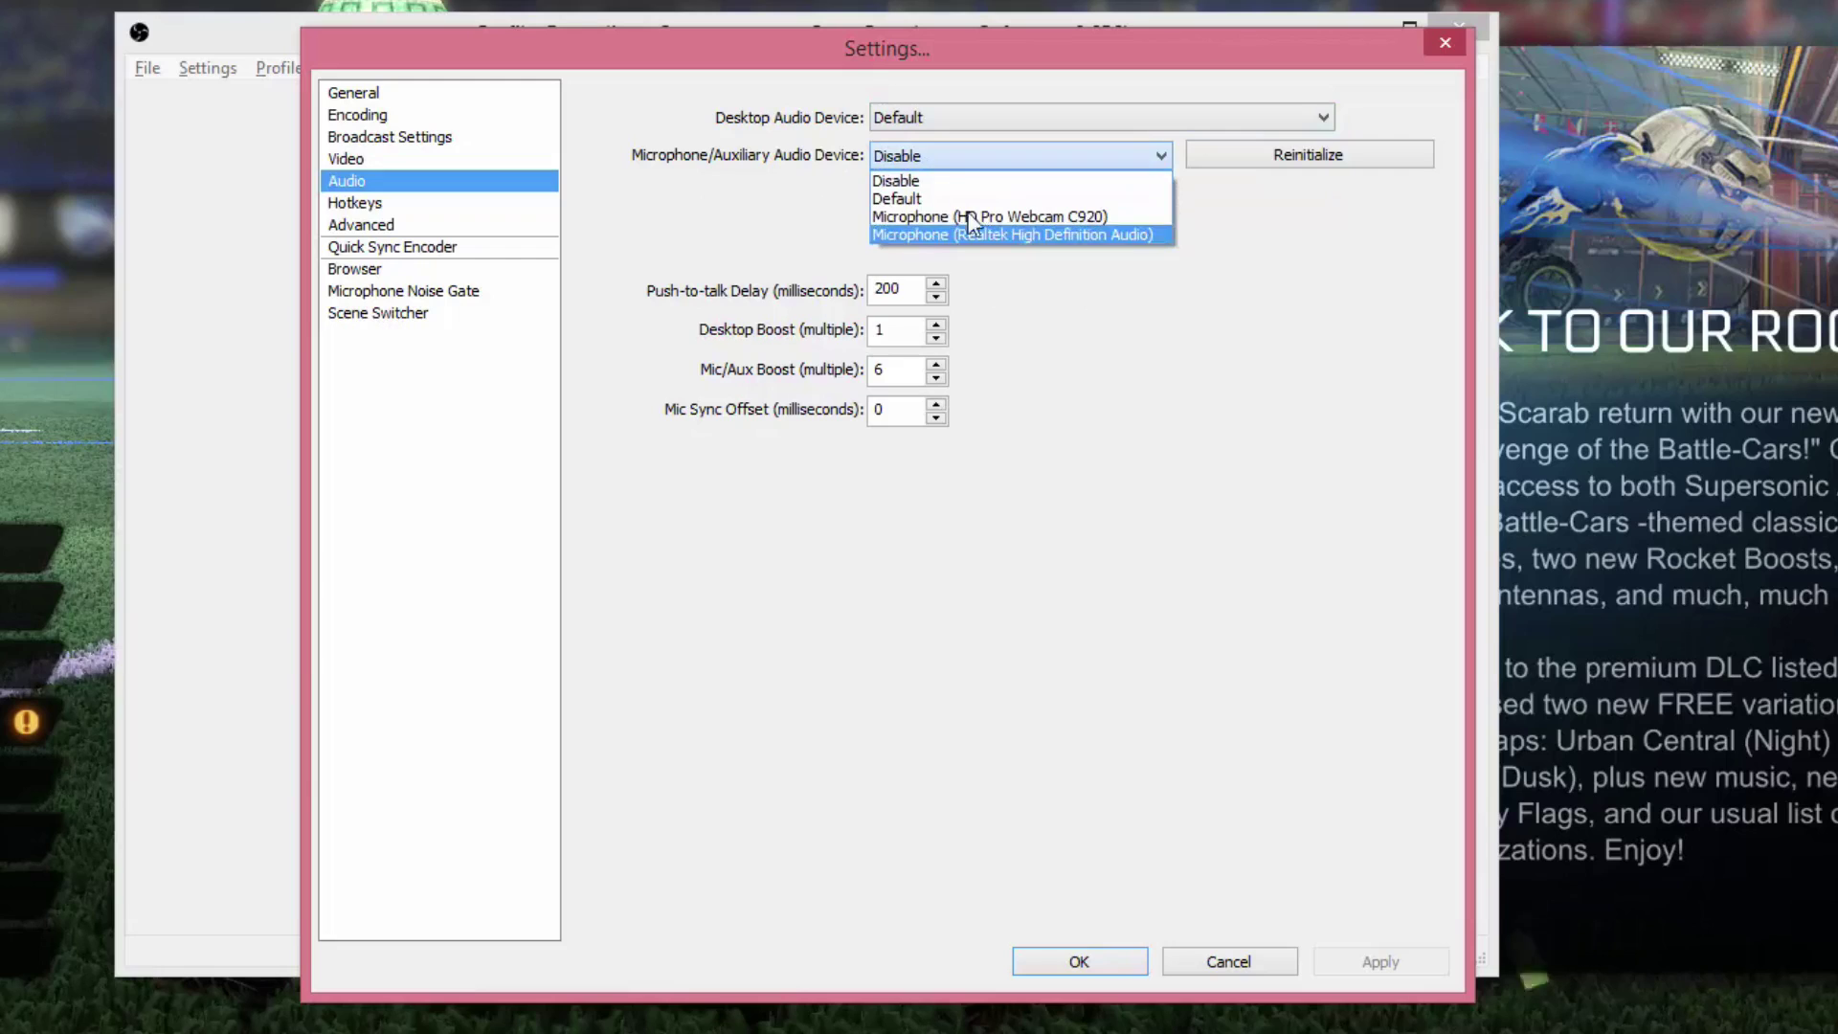
left_click(700, 212)
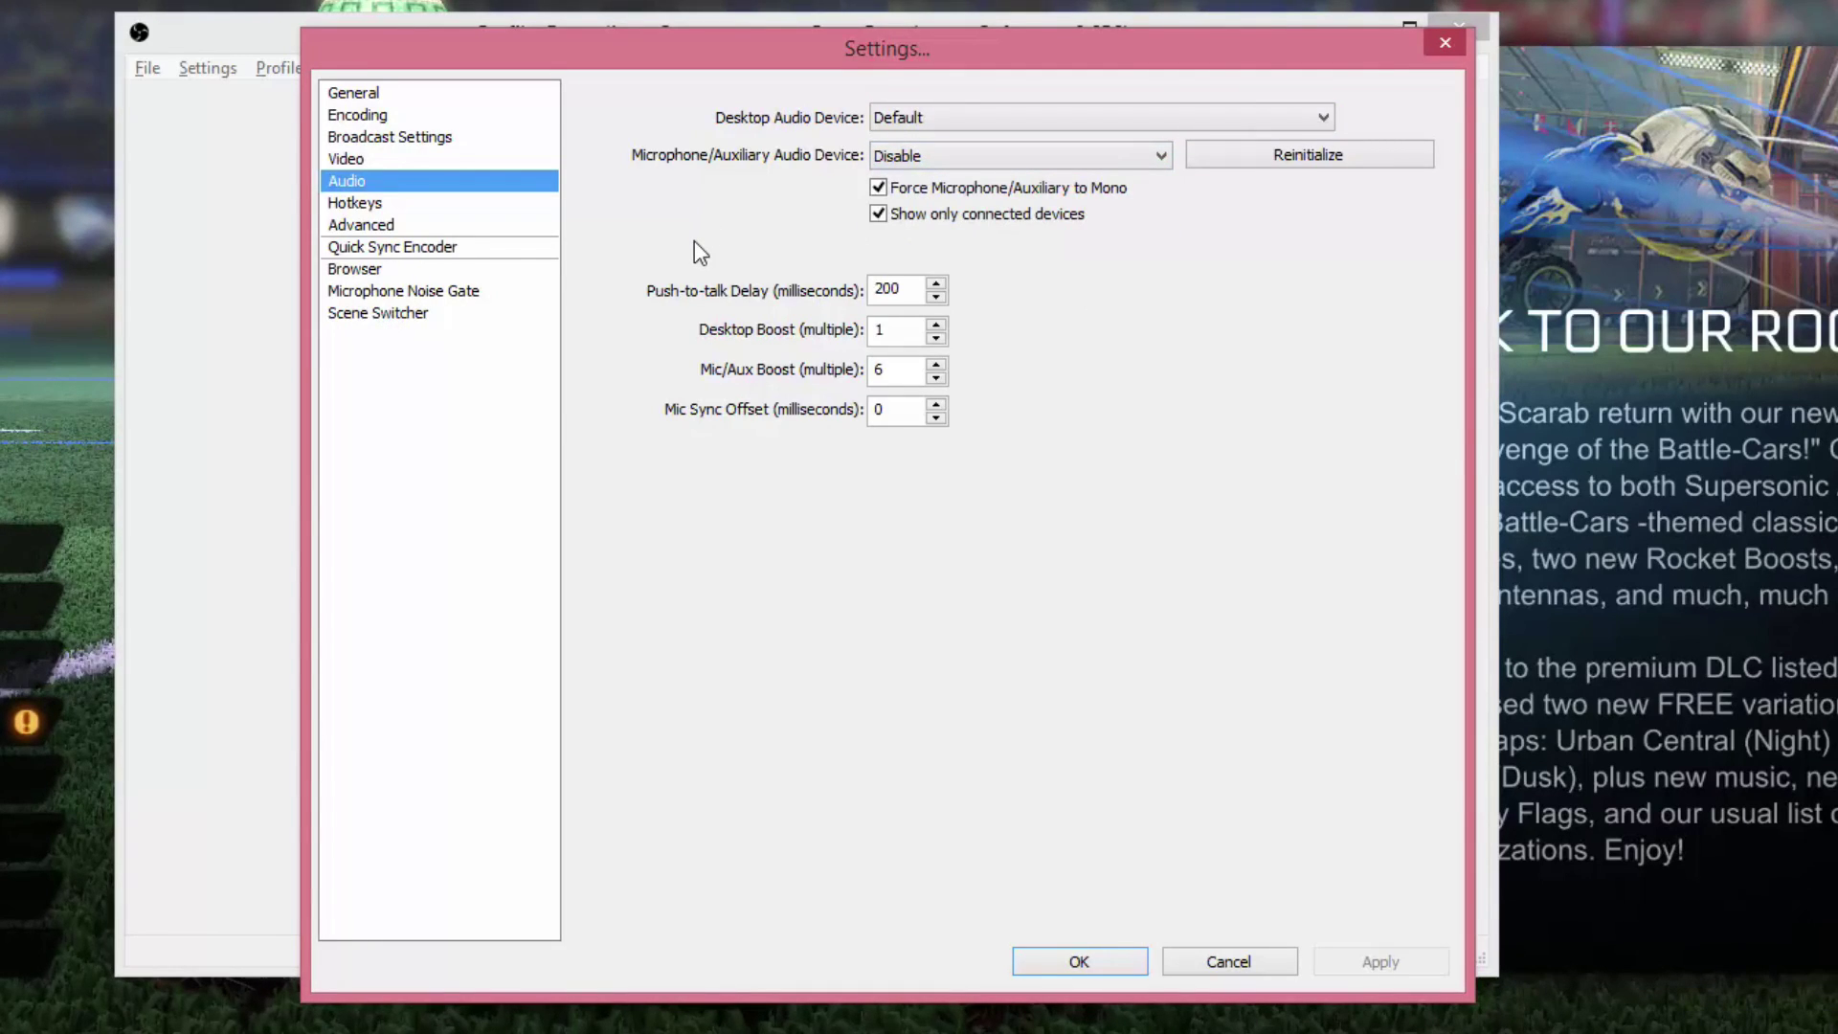
left_click(947, 156)
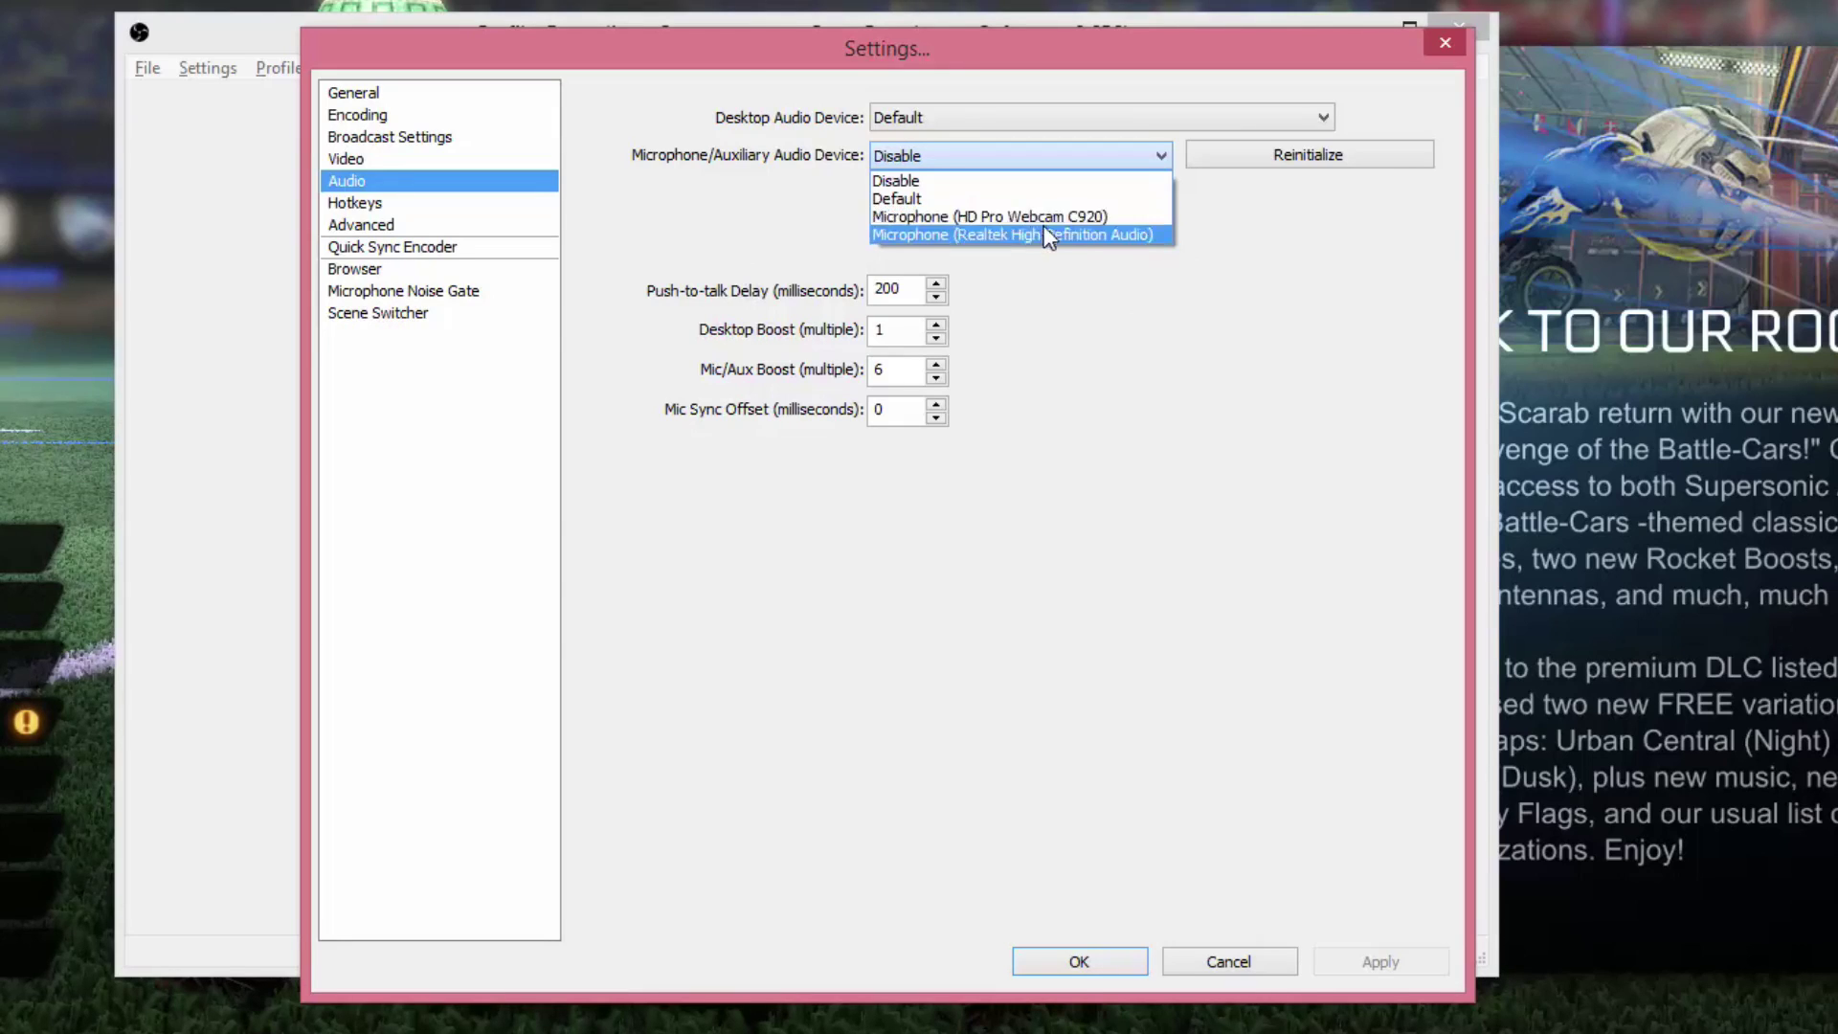
left_click(790, 195)
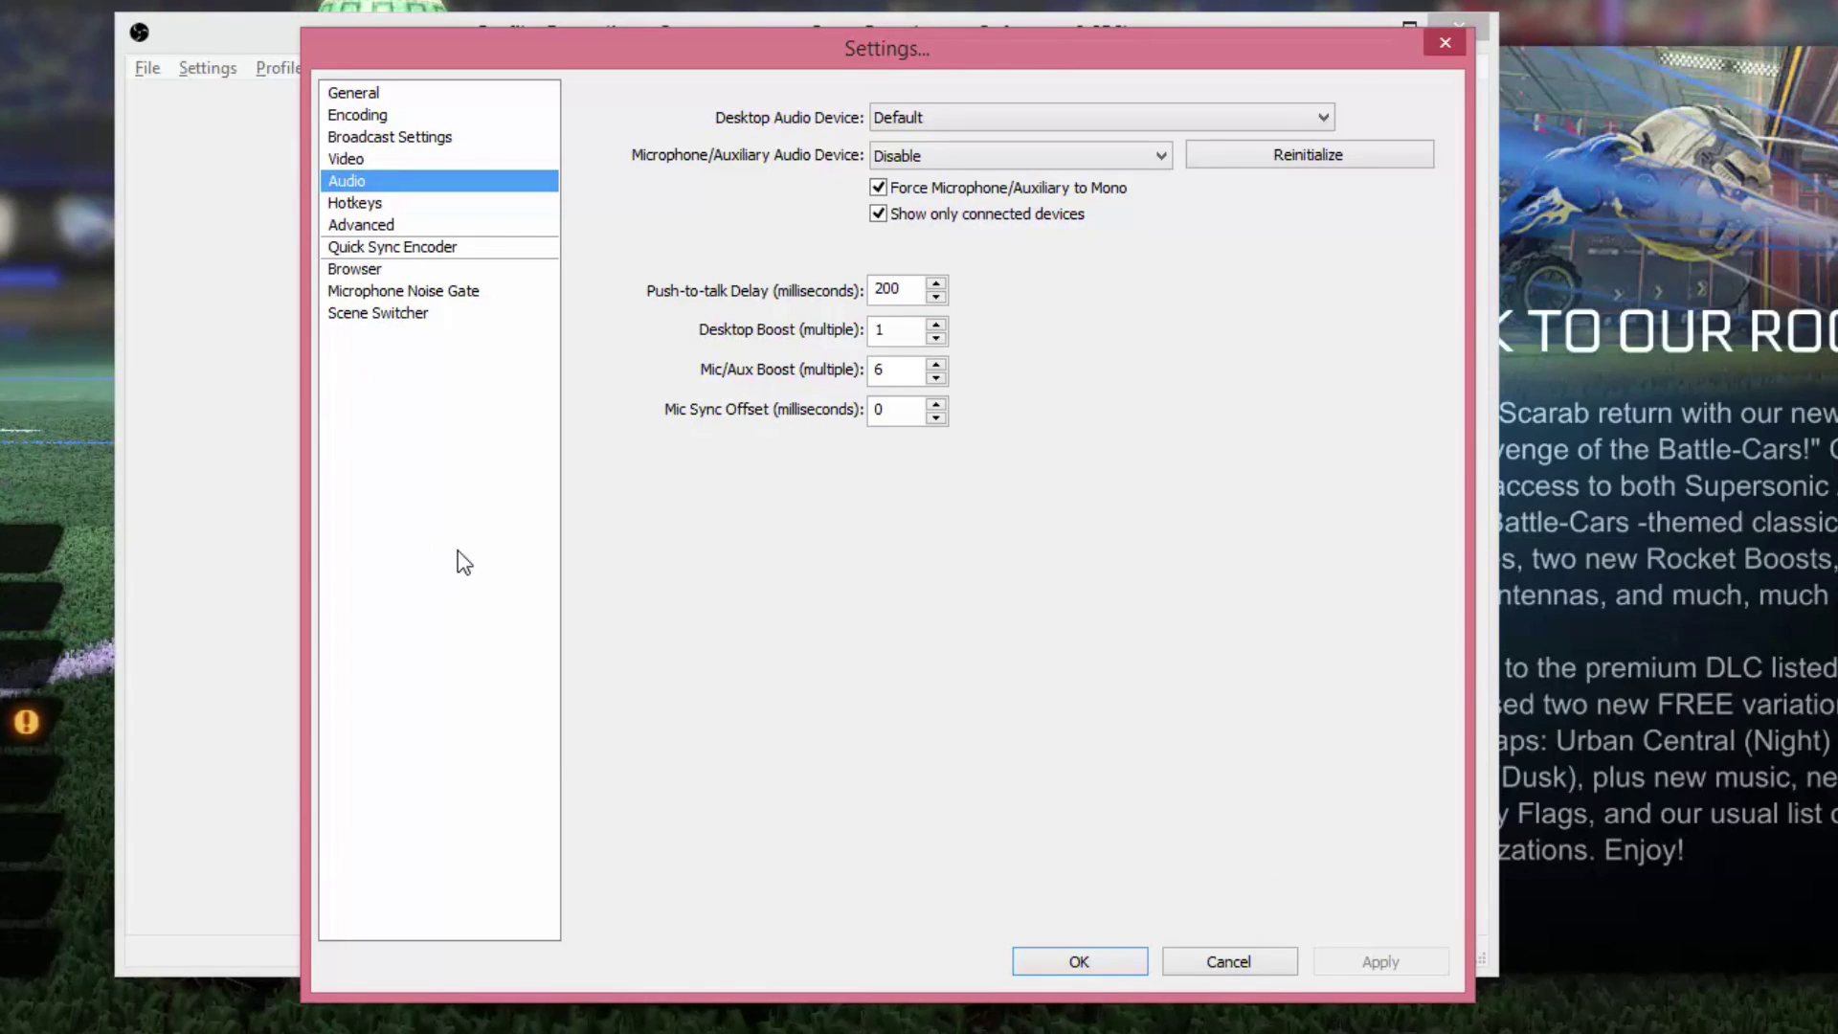
left_click(1079, 963)
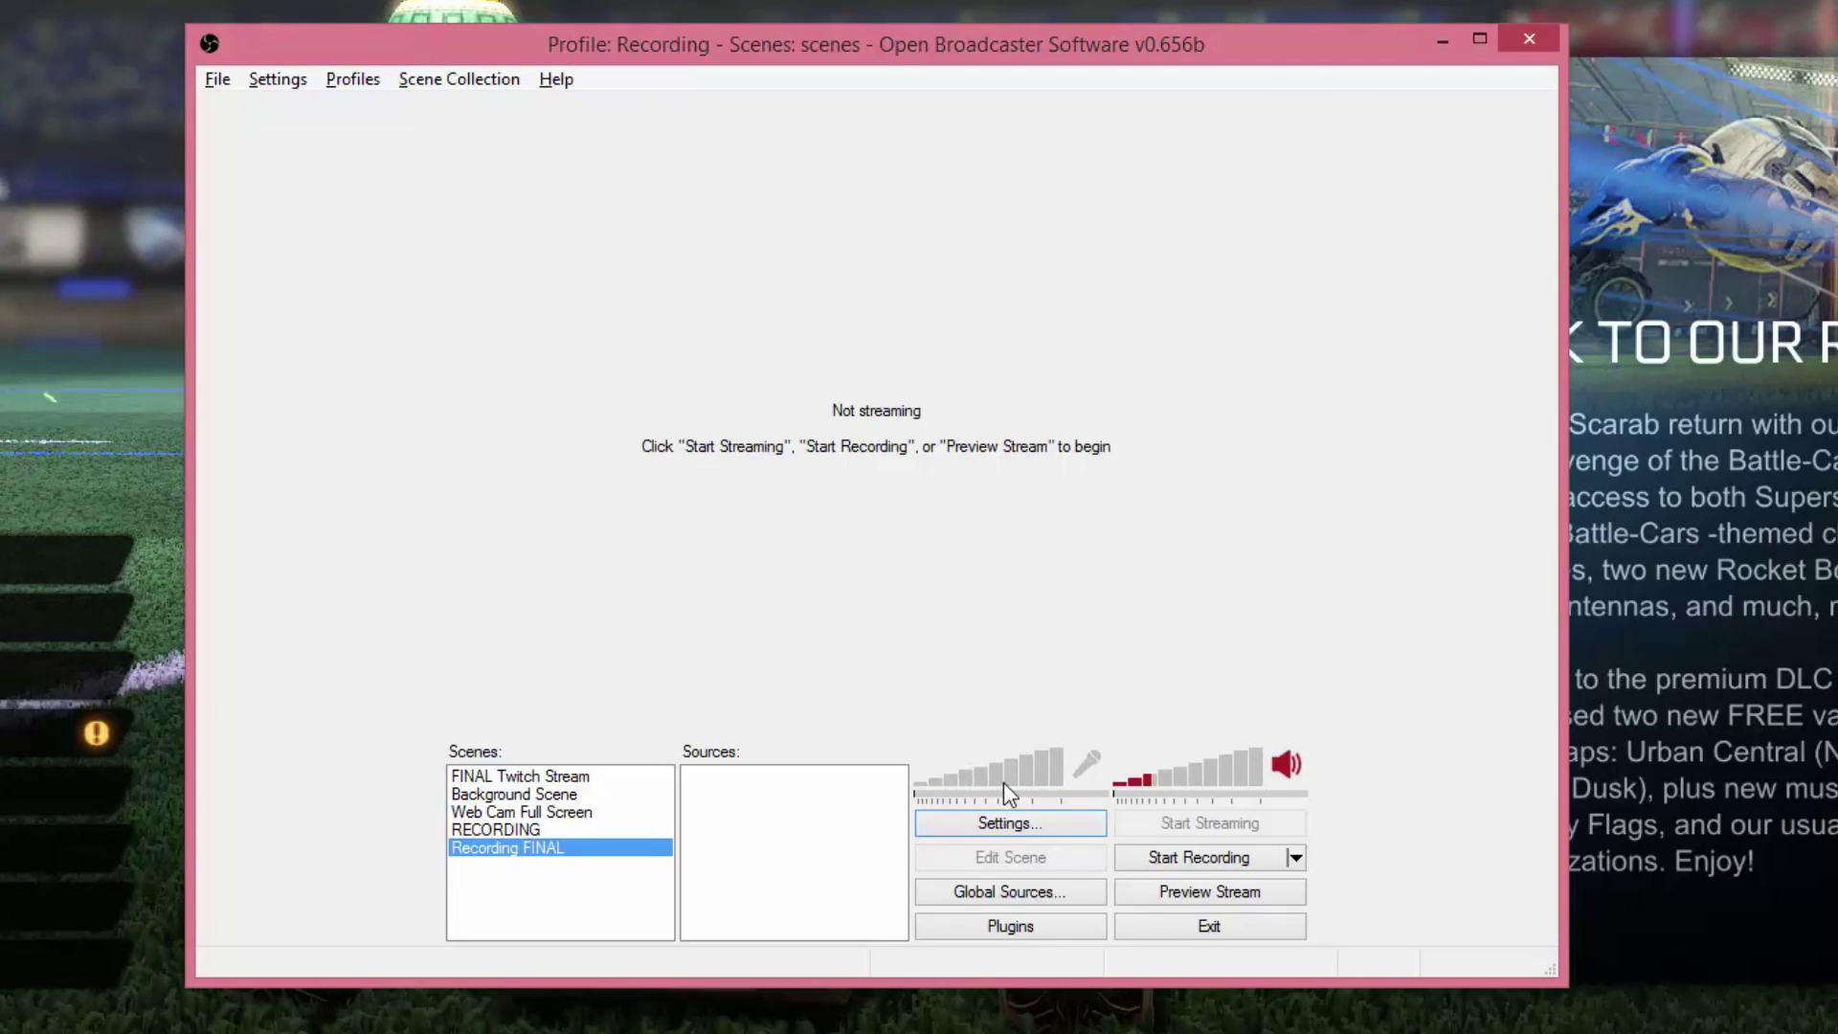
Set desktop volume to about 43% and add a monitor capture source named 'Gameplay'.
mouse_move(1153, 783)
left_mouse_down()
mouse_move(1231, 778)
mouse_move(1156, 789)
left_mouse_up()
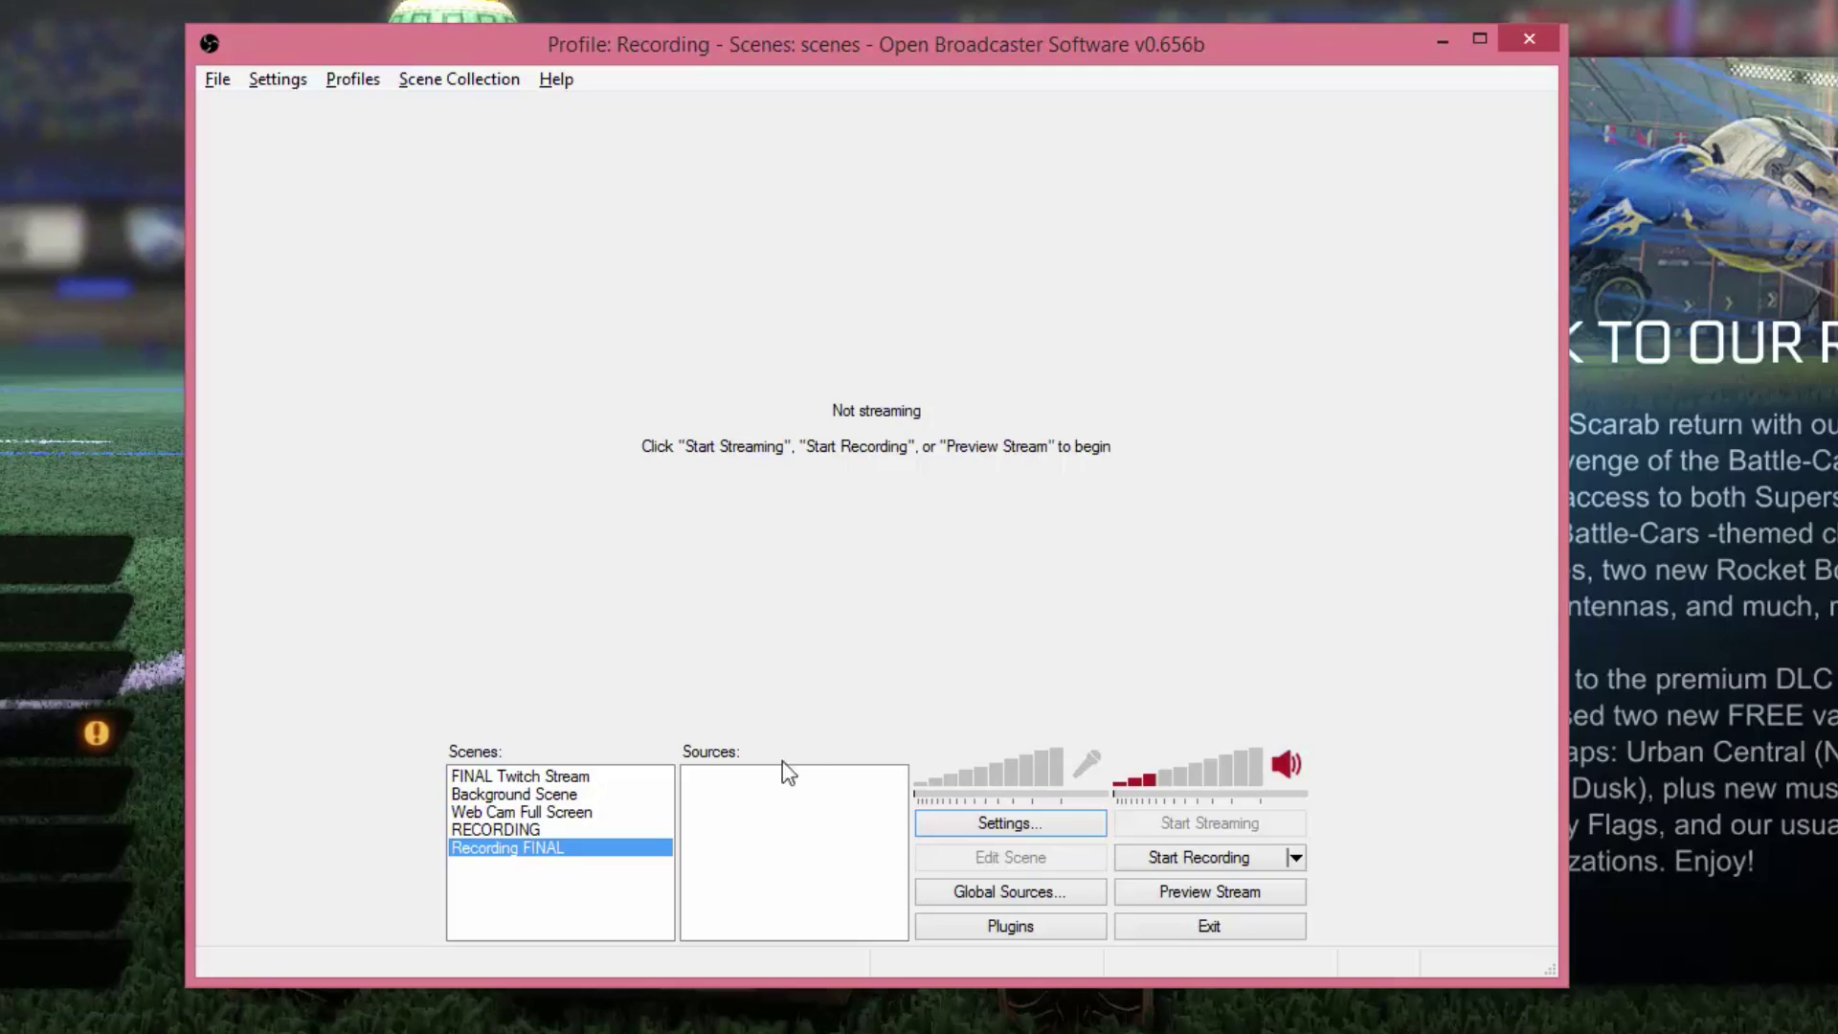
right_click(748, 809)
mouse_move(804, 827)
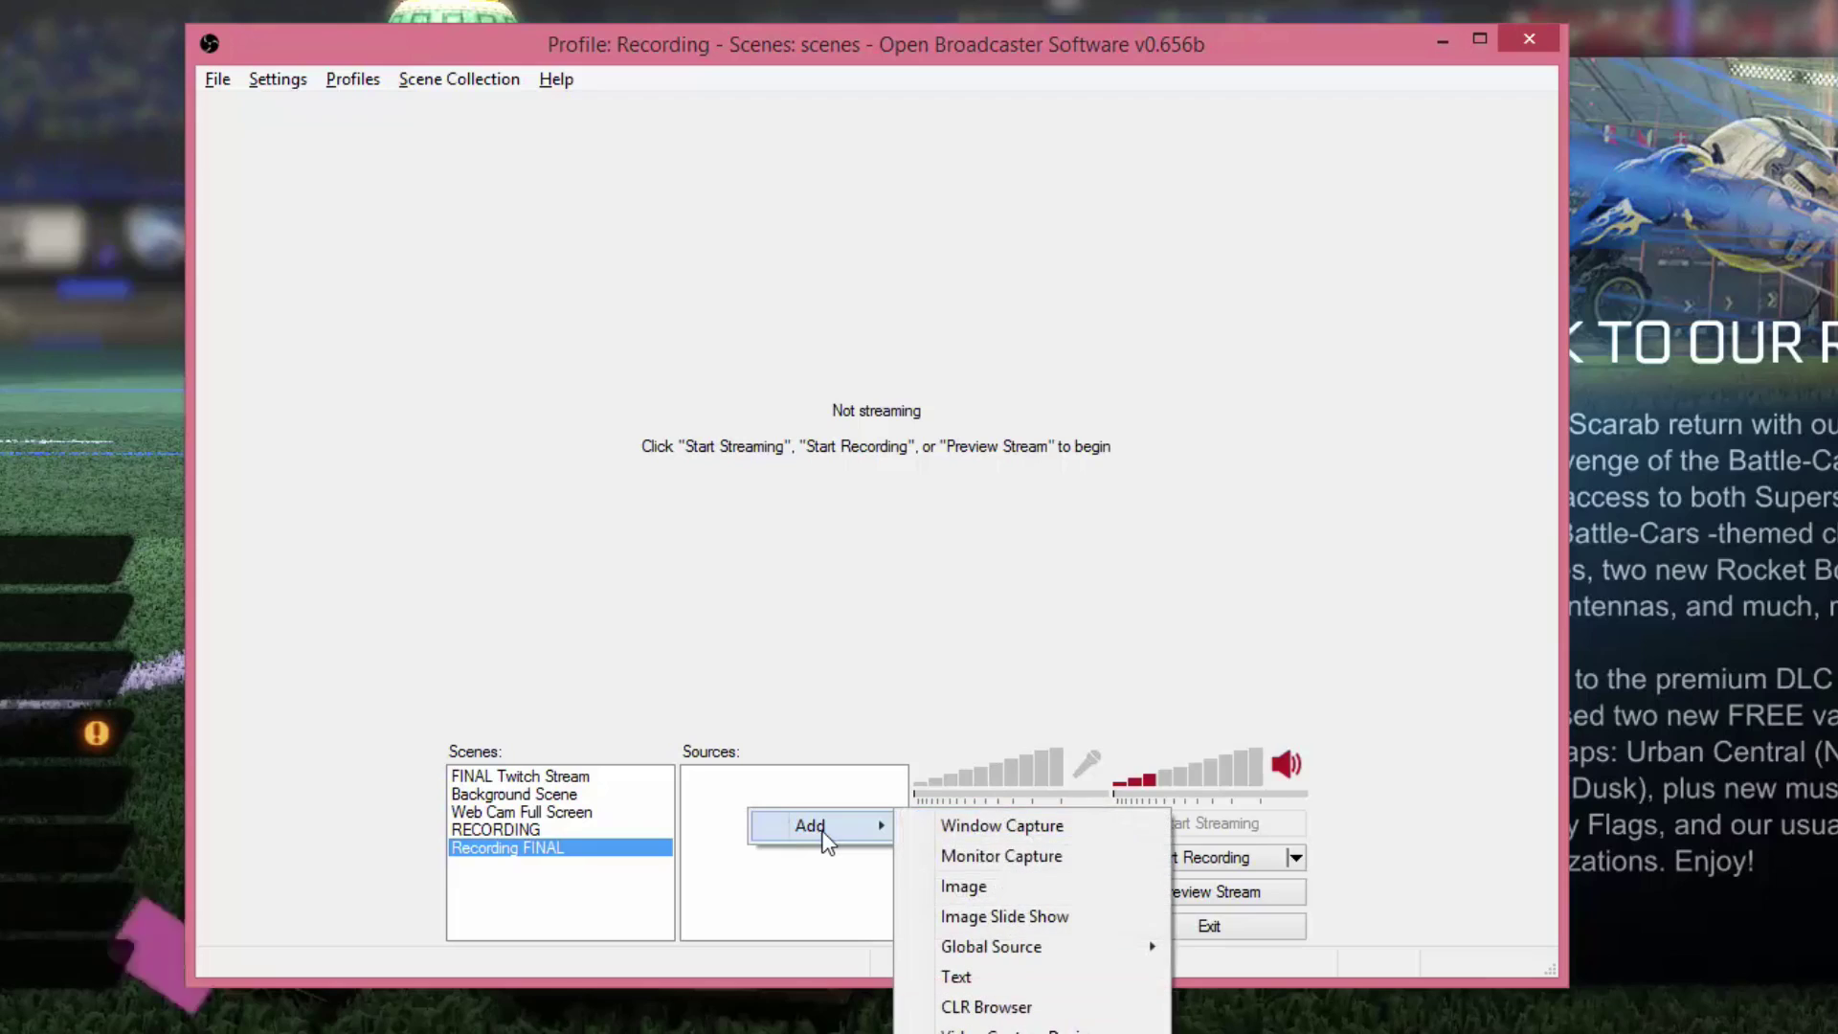
left_click(957, 857)
type("Gameplay")
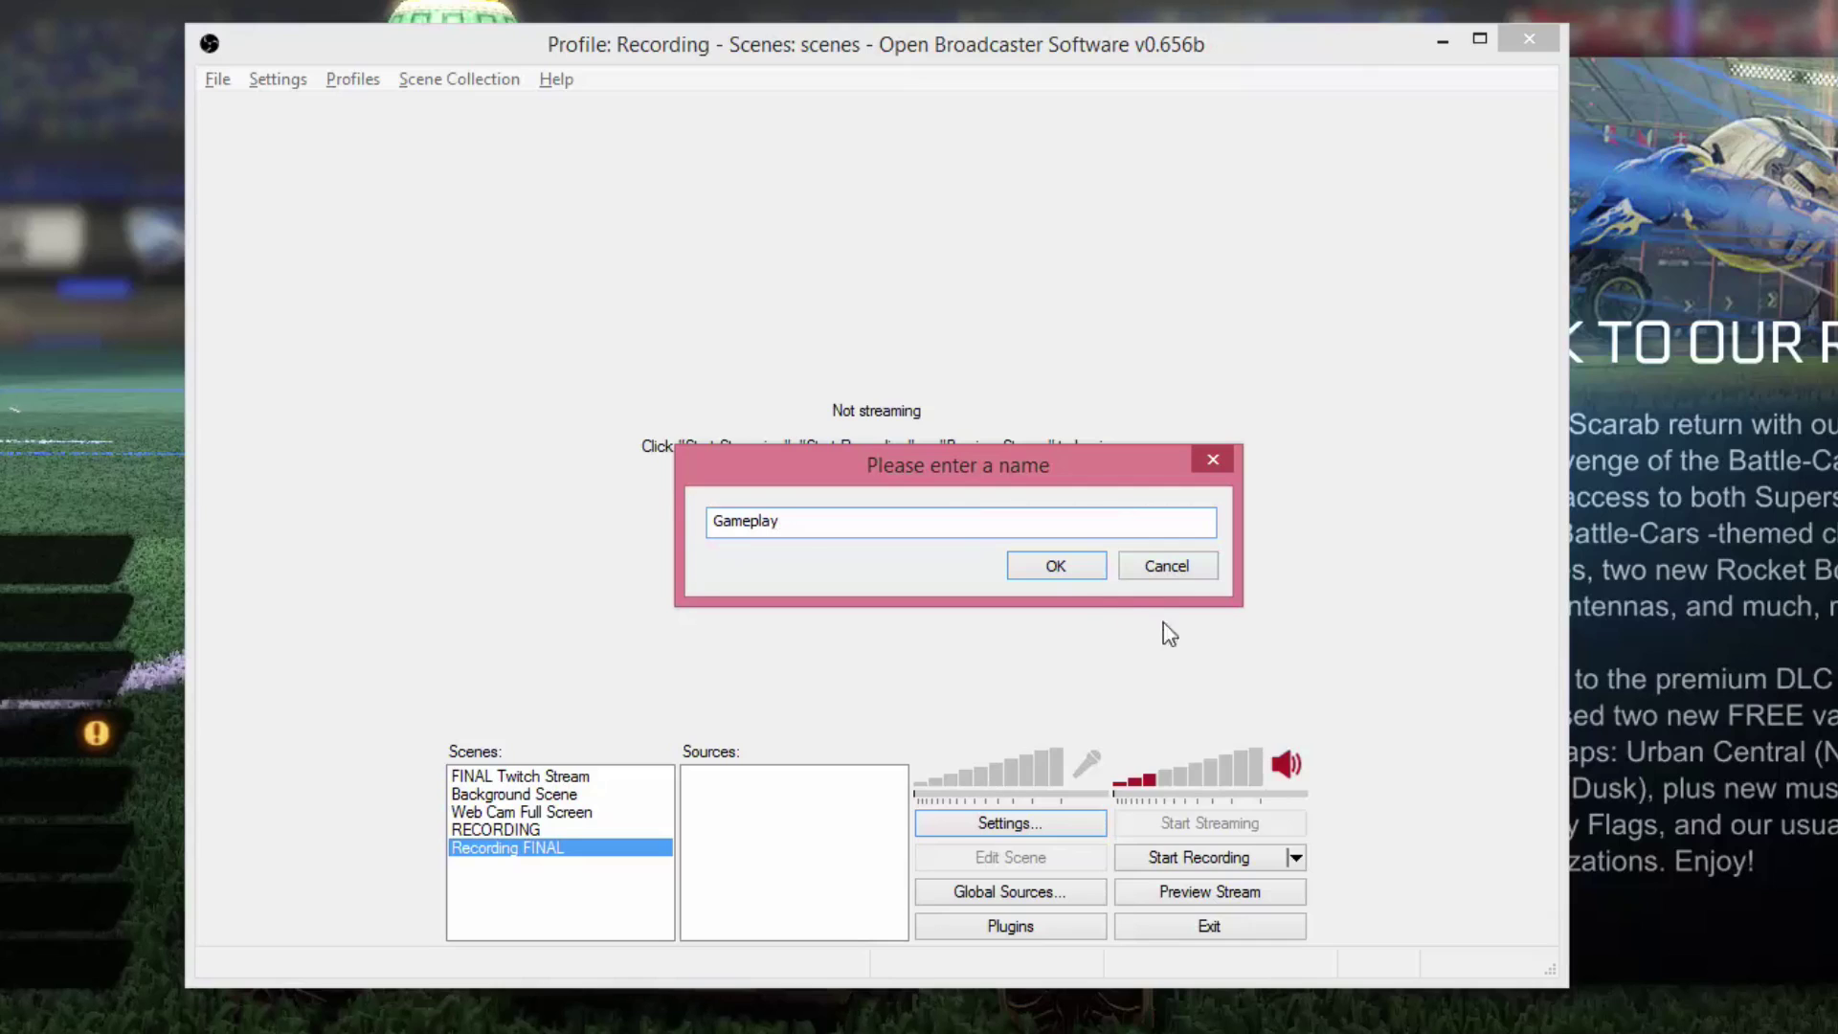
left_click(1055, 566)
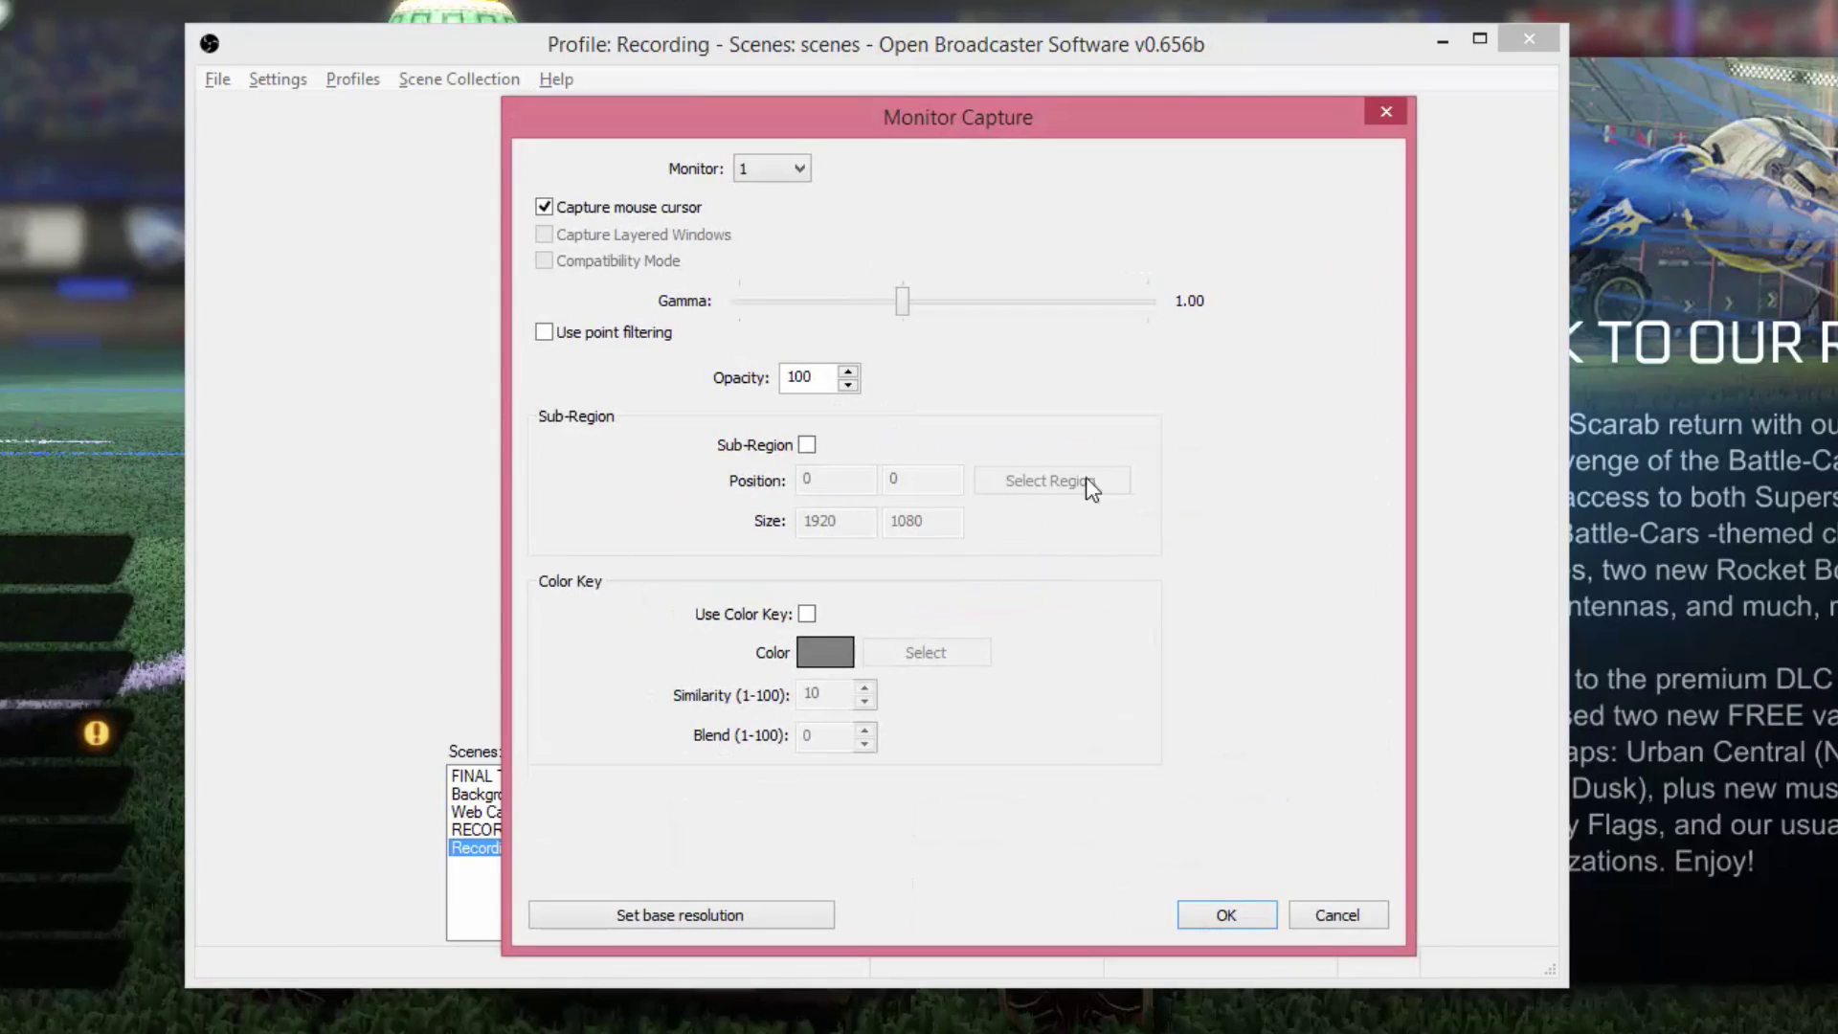
Capture monitor 1, then preview the stream briefly to check the gameplay capture.
left_click(777, 172)
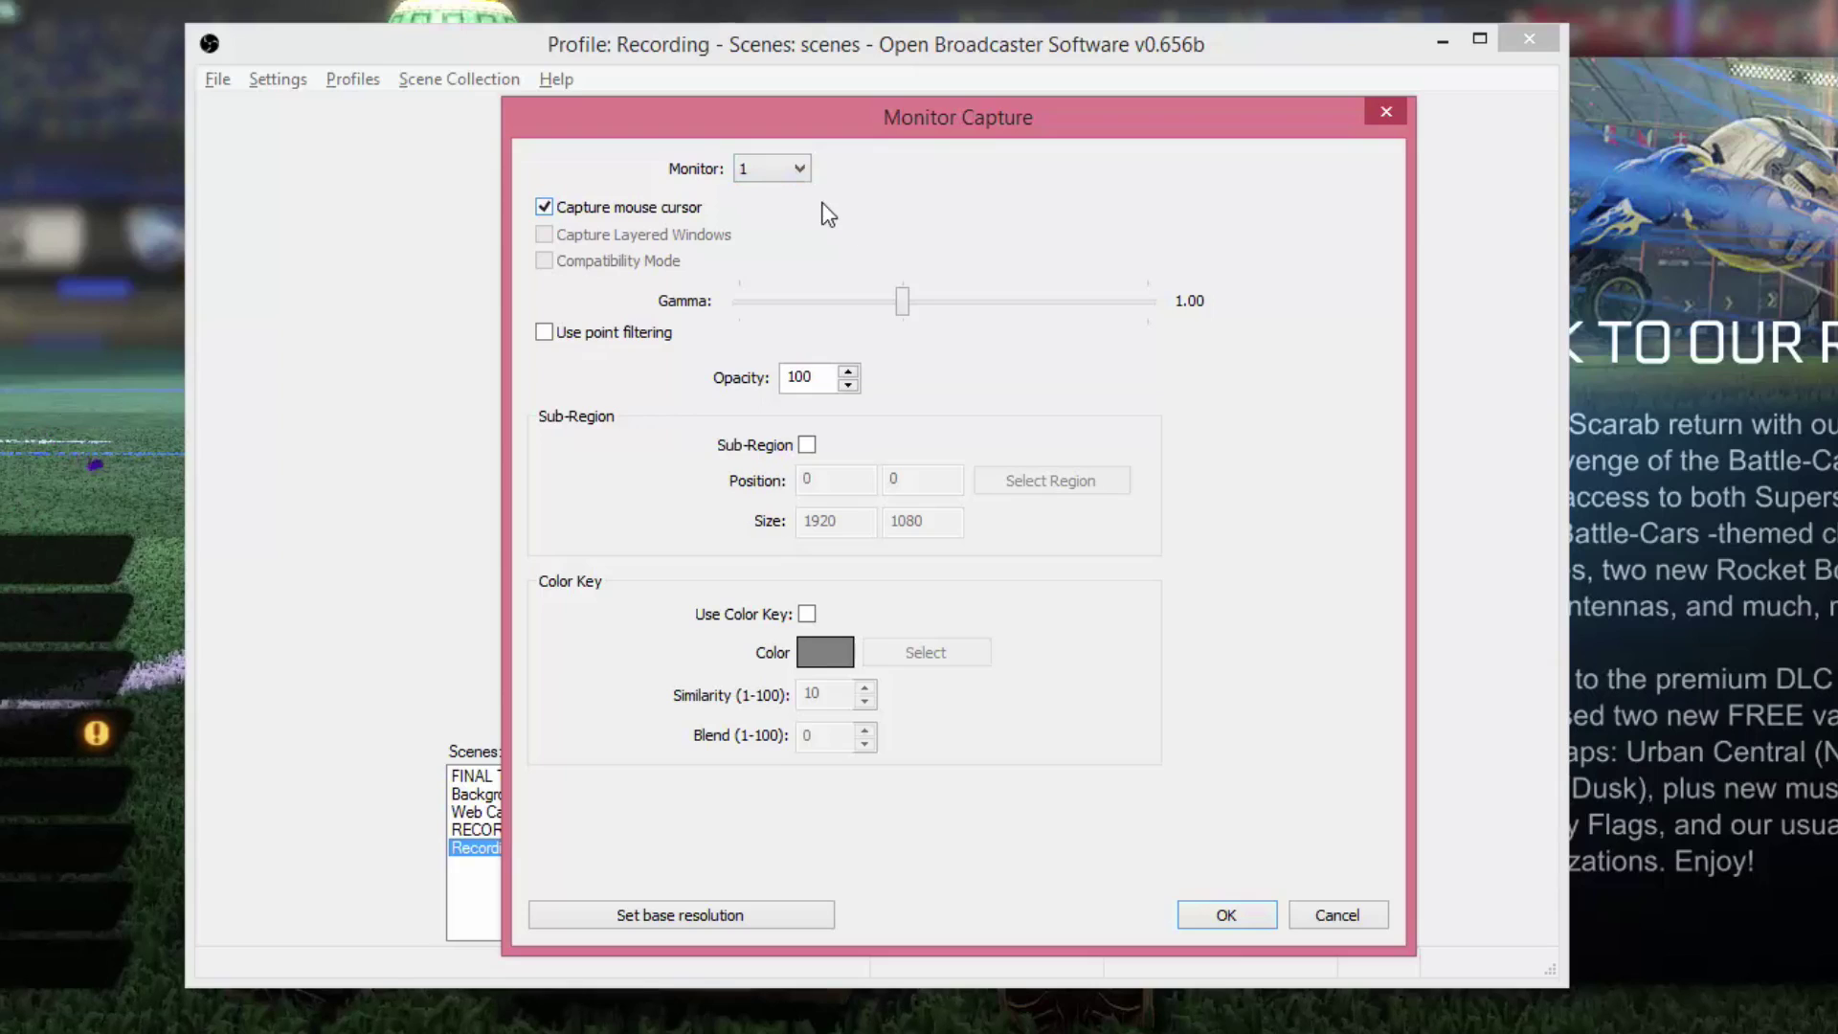
left_click(795, 191)
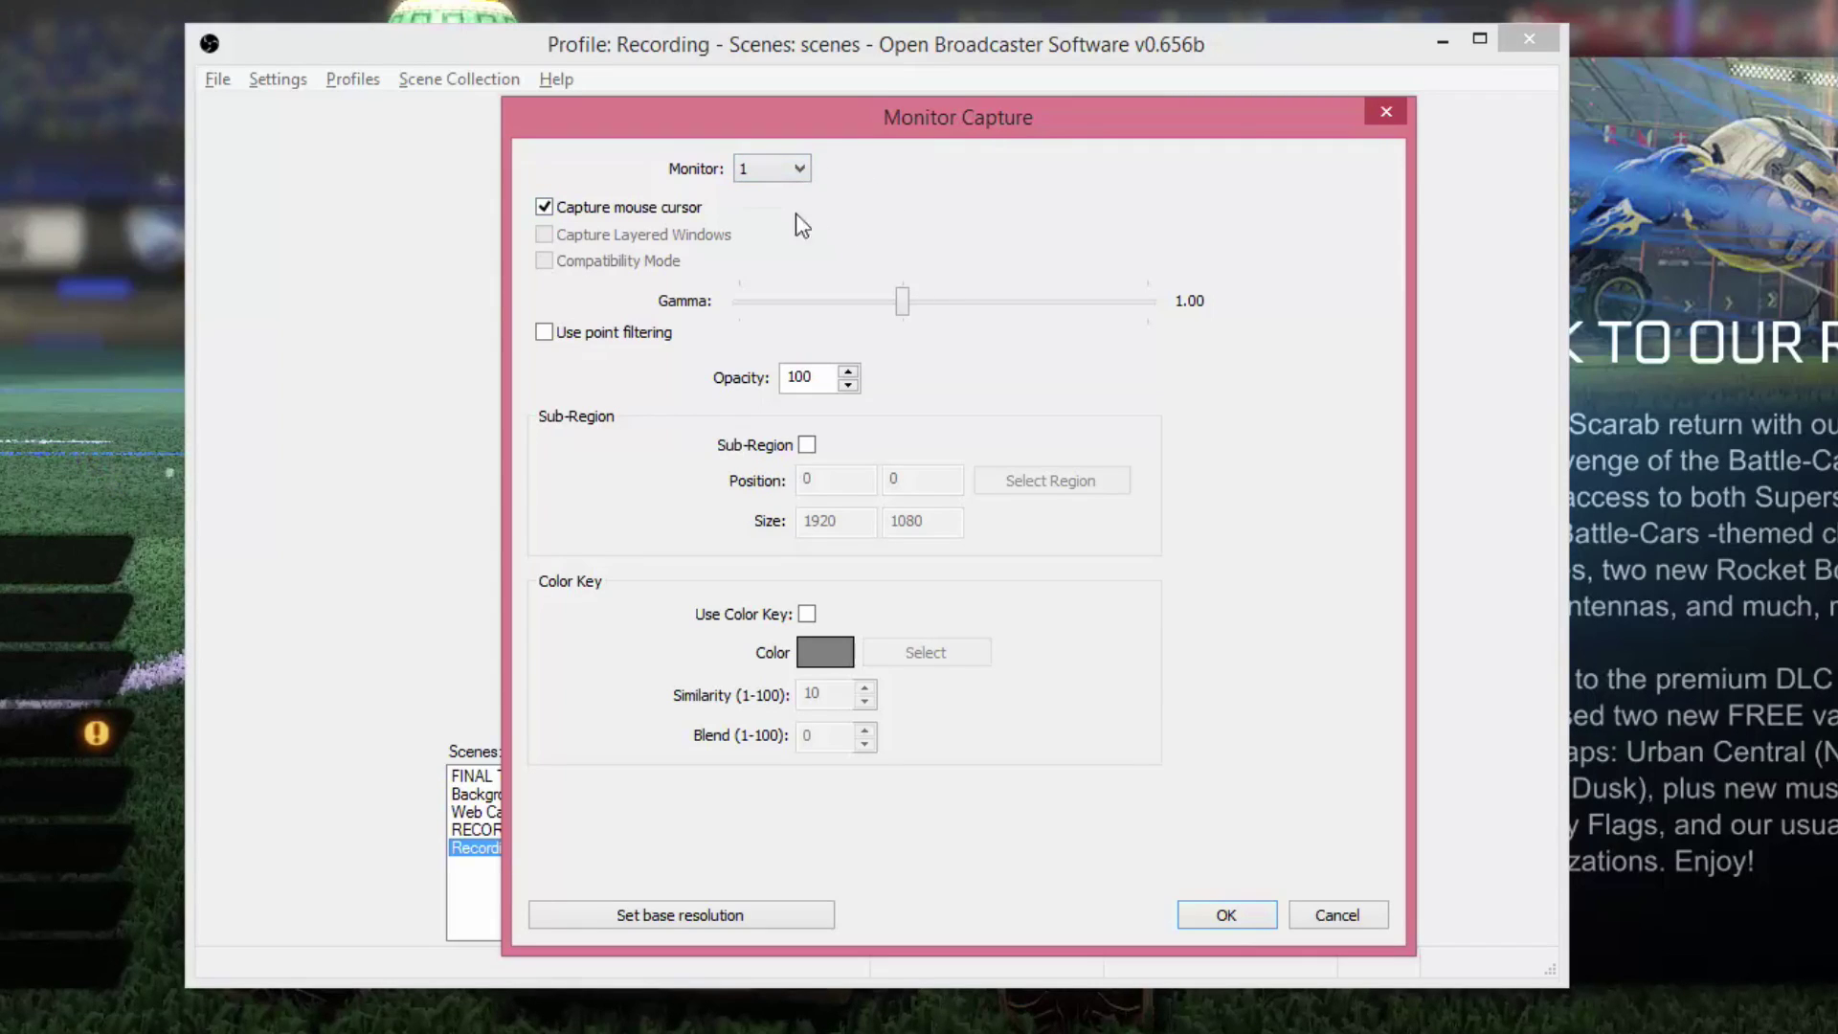
left_click(1226, 915)
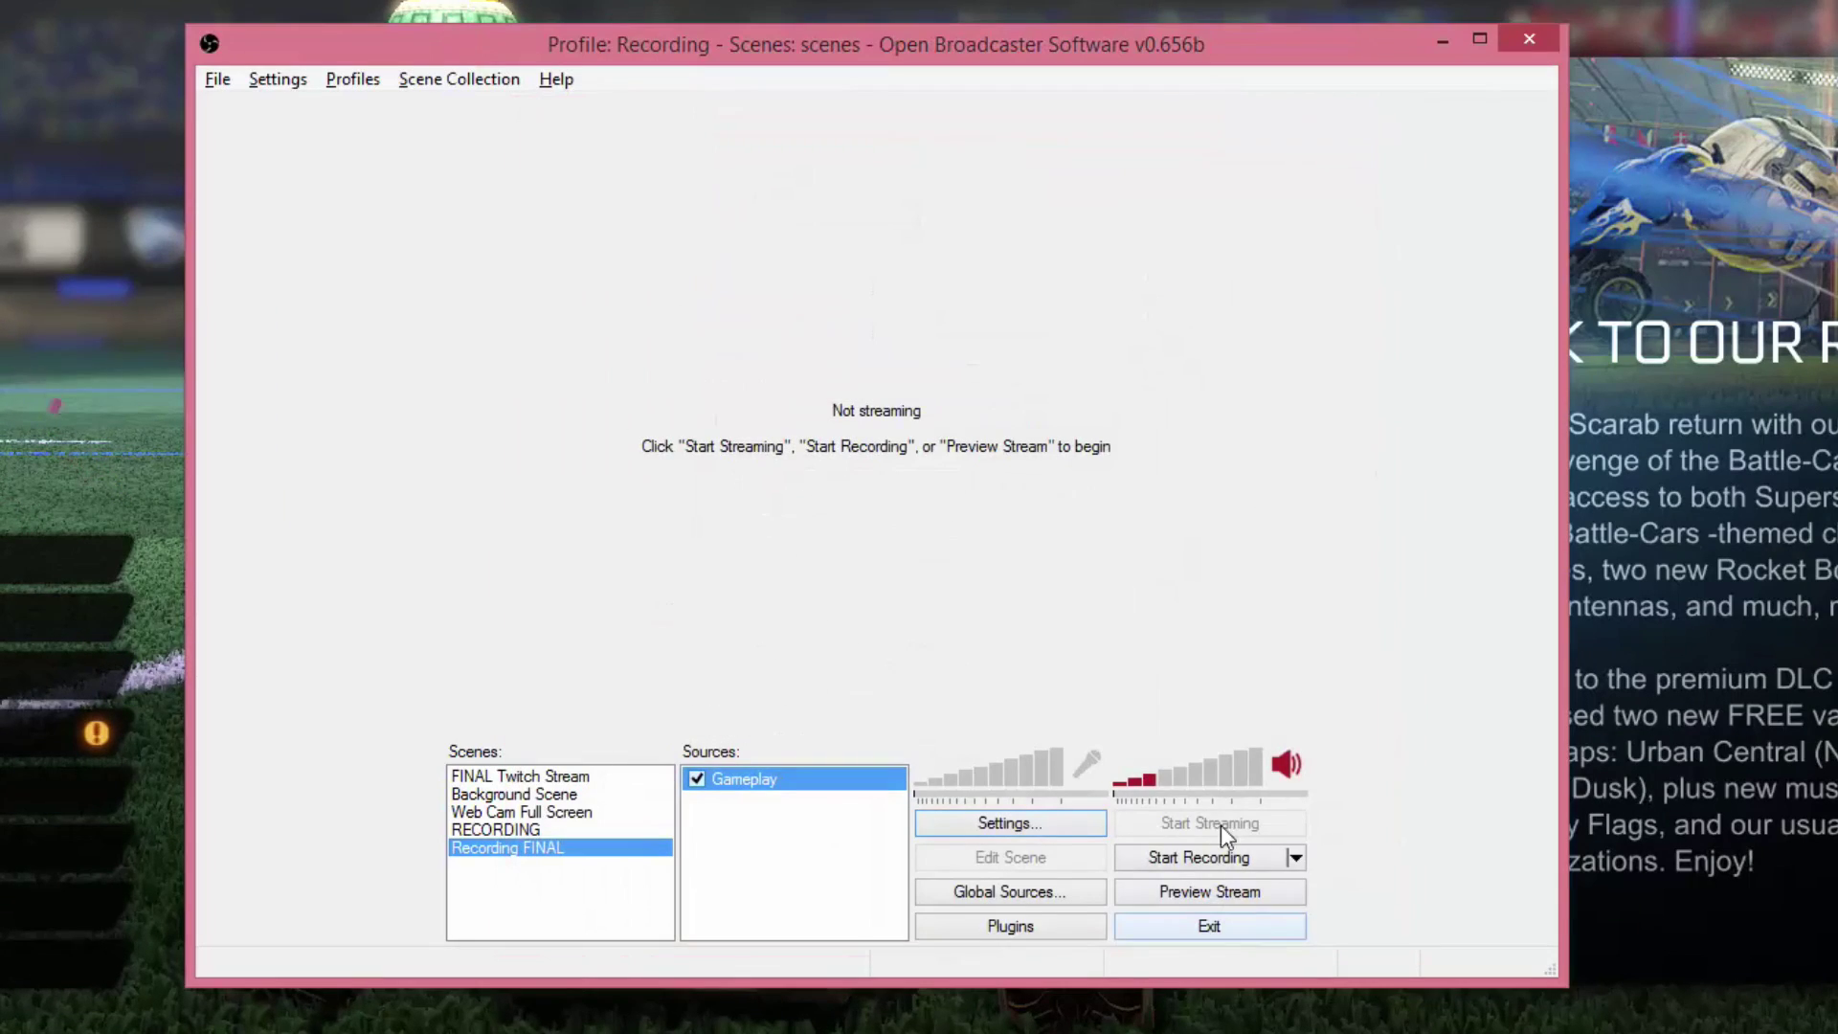
left_click(1239, 886)
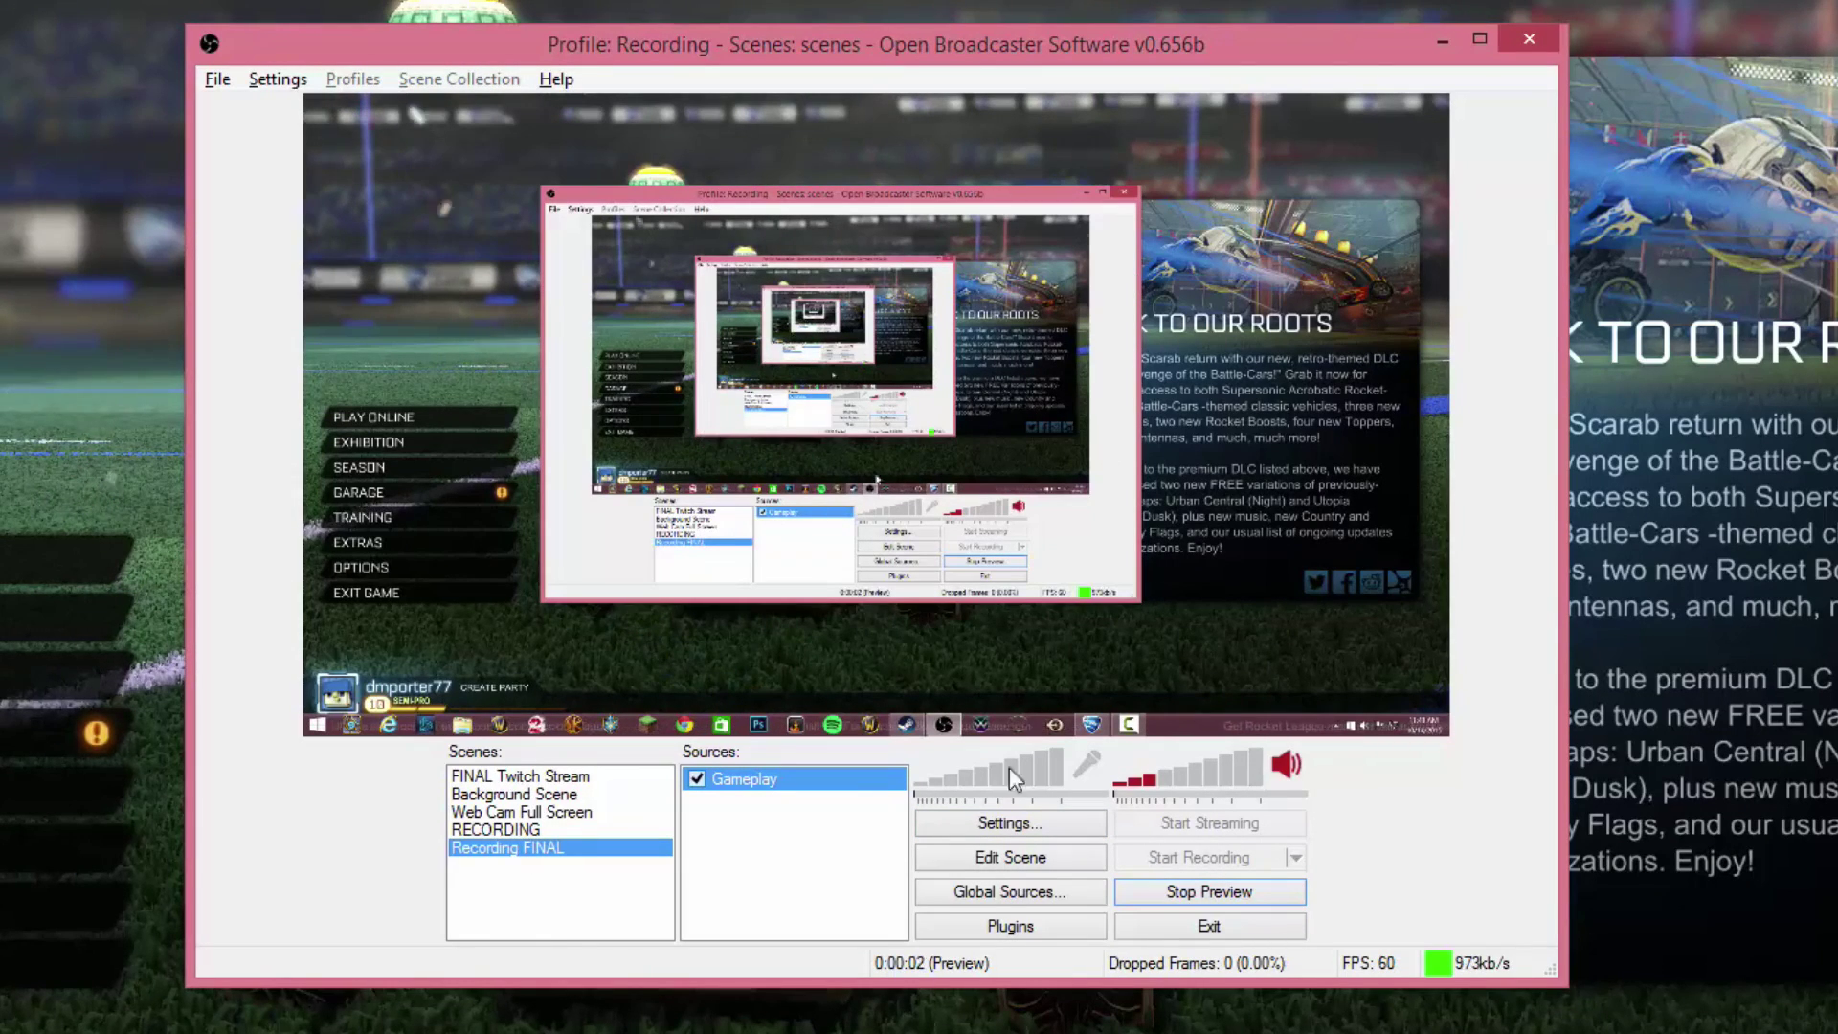
left_click(1197, 898)
Add the Web Camz global source to the scene and select it.
right_click(768, 818)
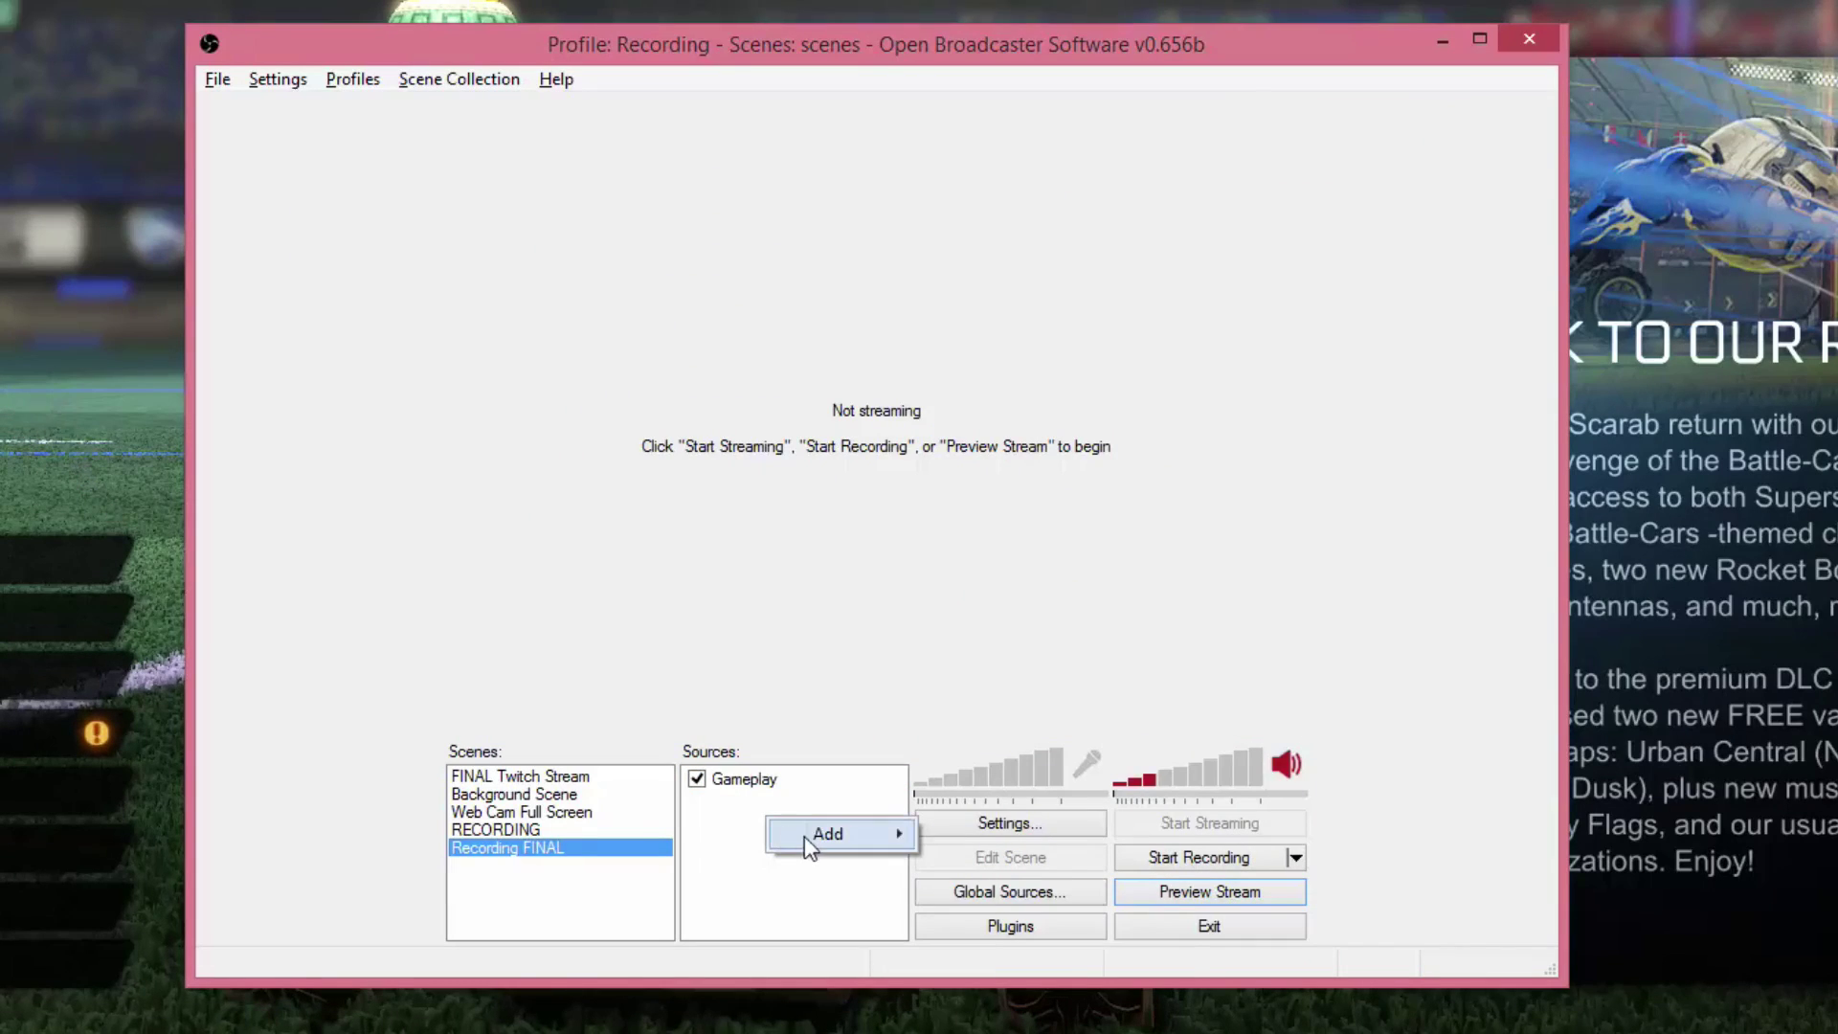
mouse_move(808, 835)
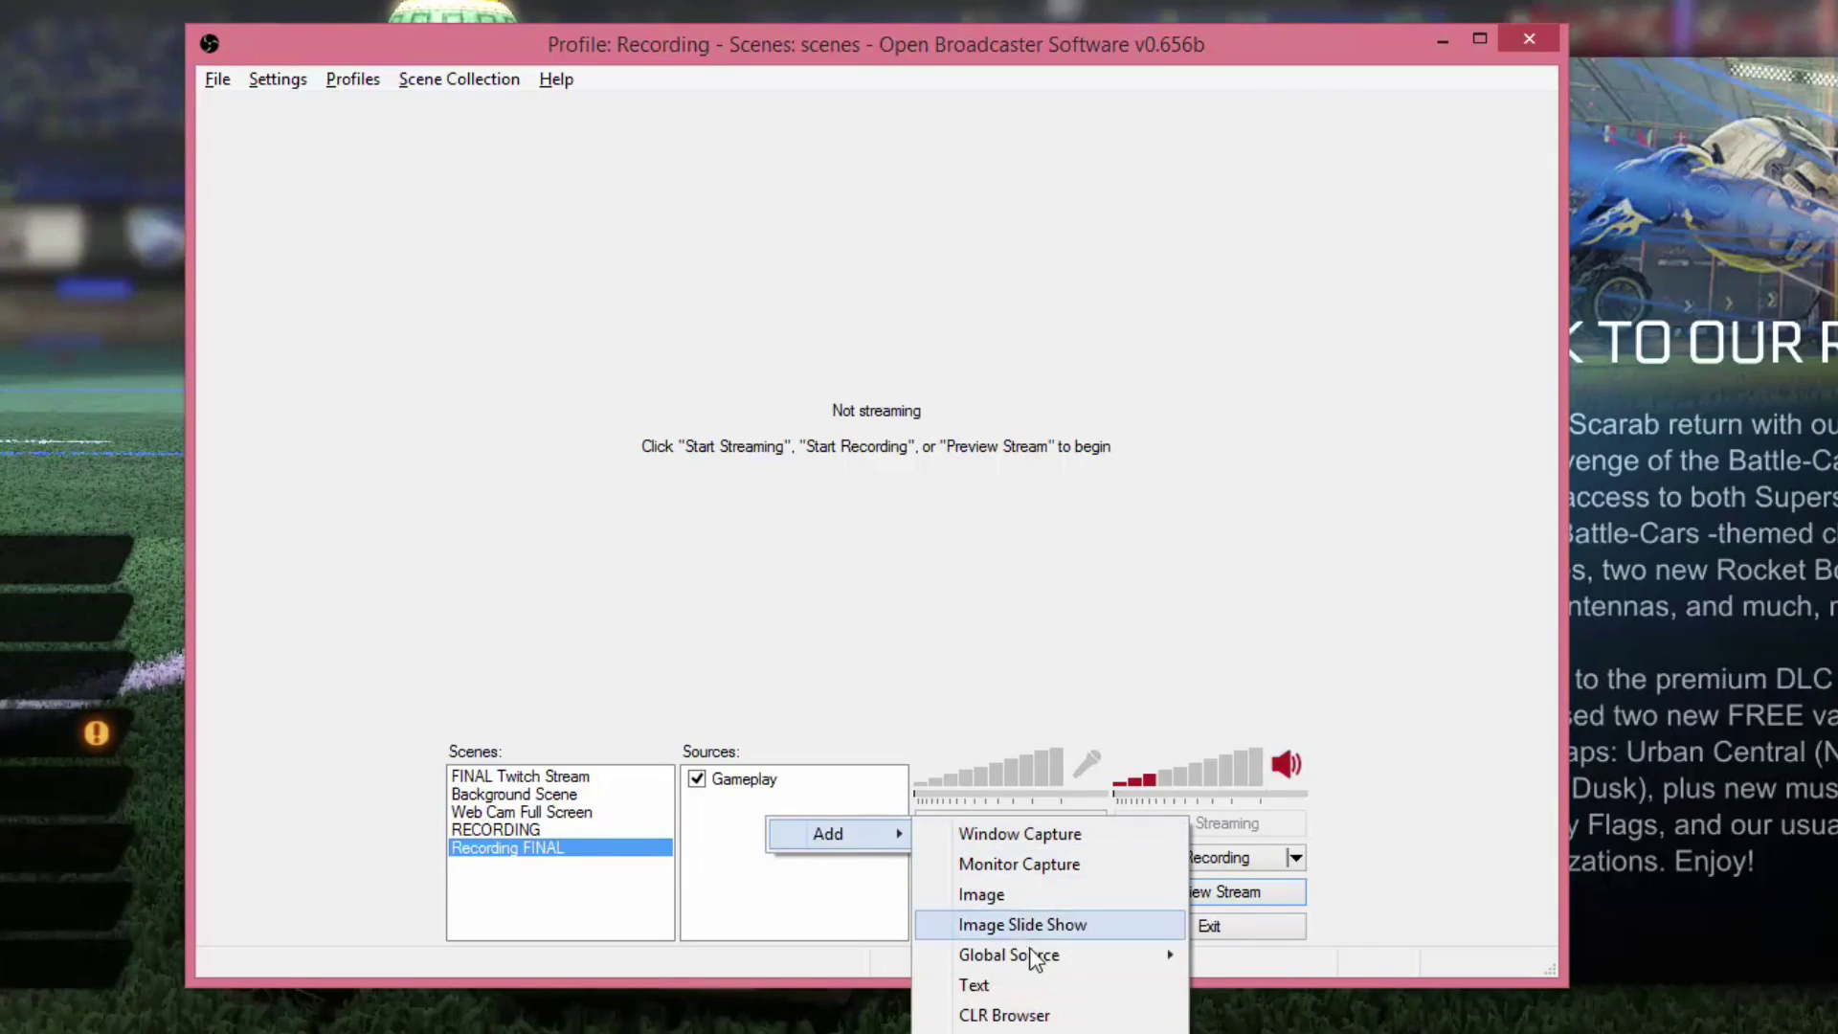
mouse_move(1026, 952)
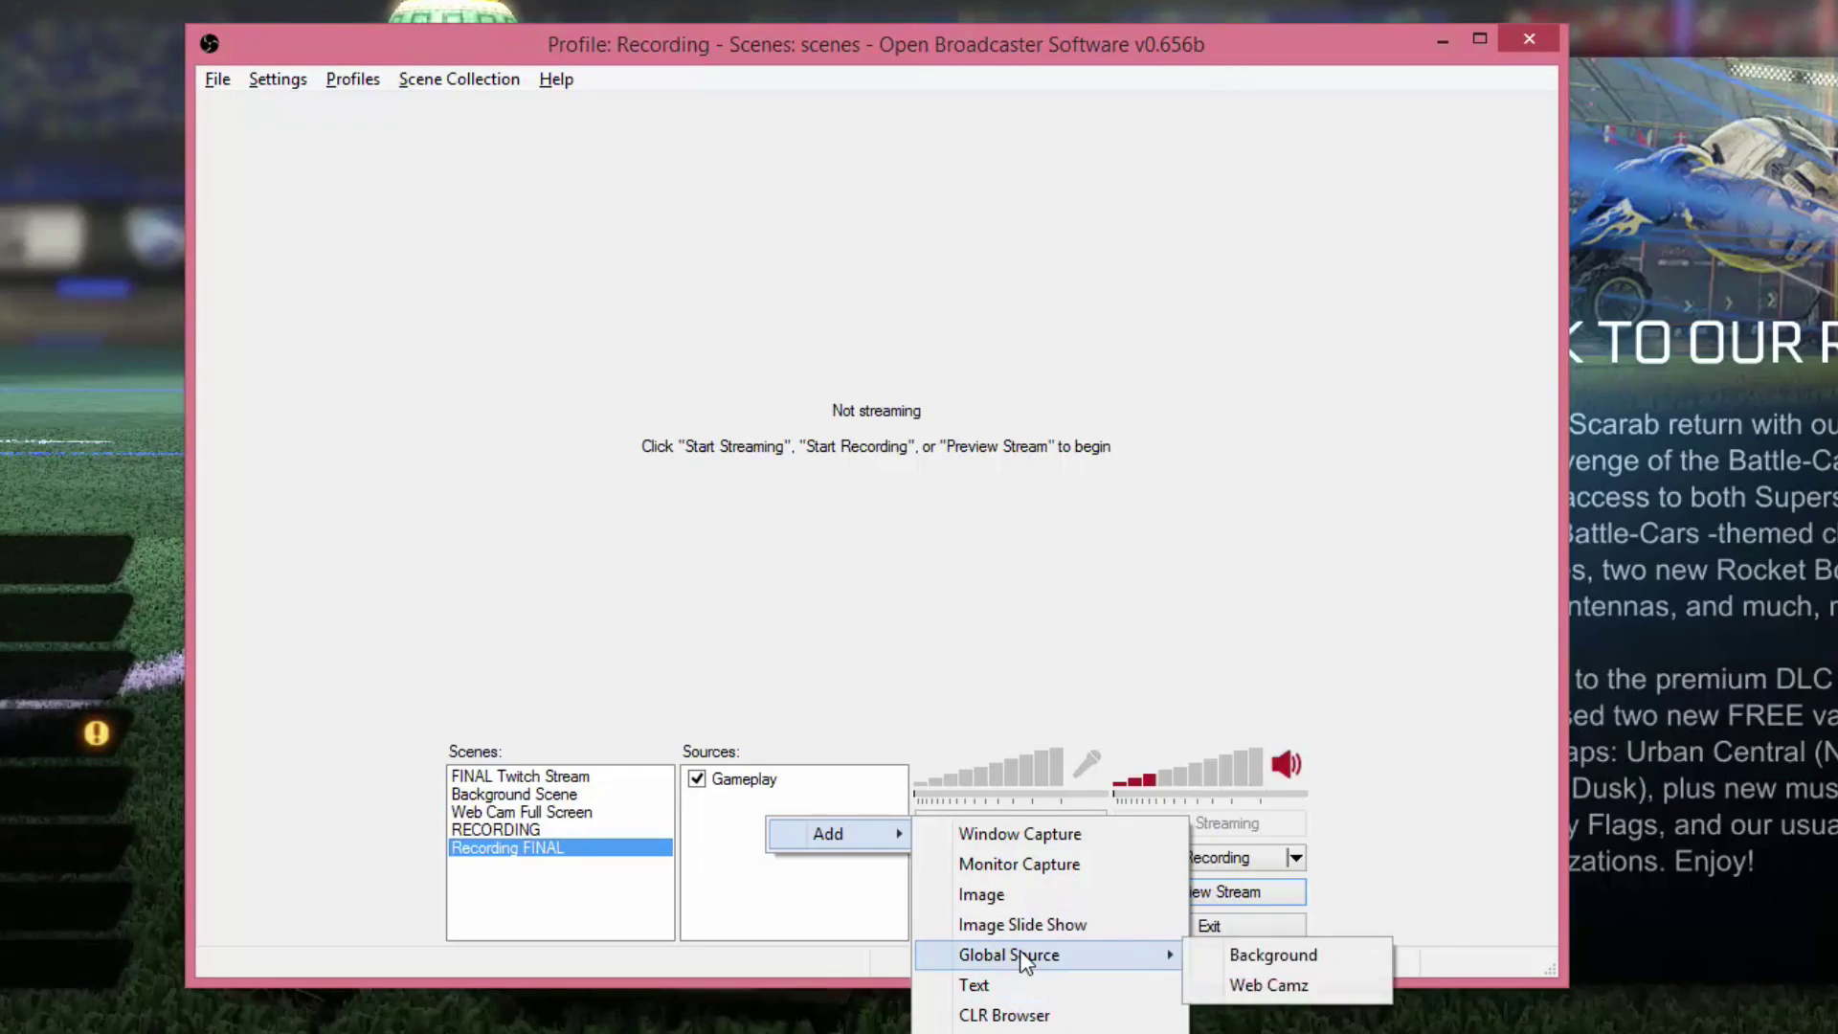
left_click(1250, 984)
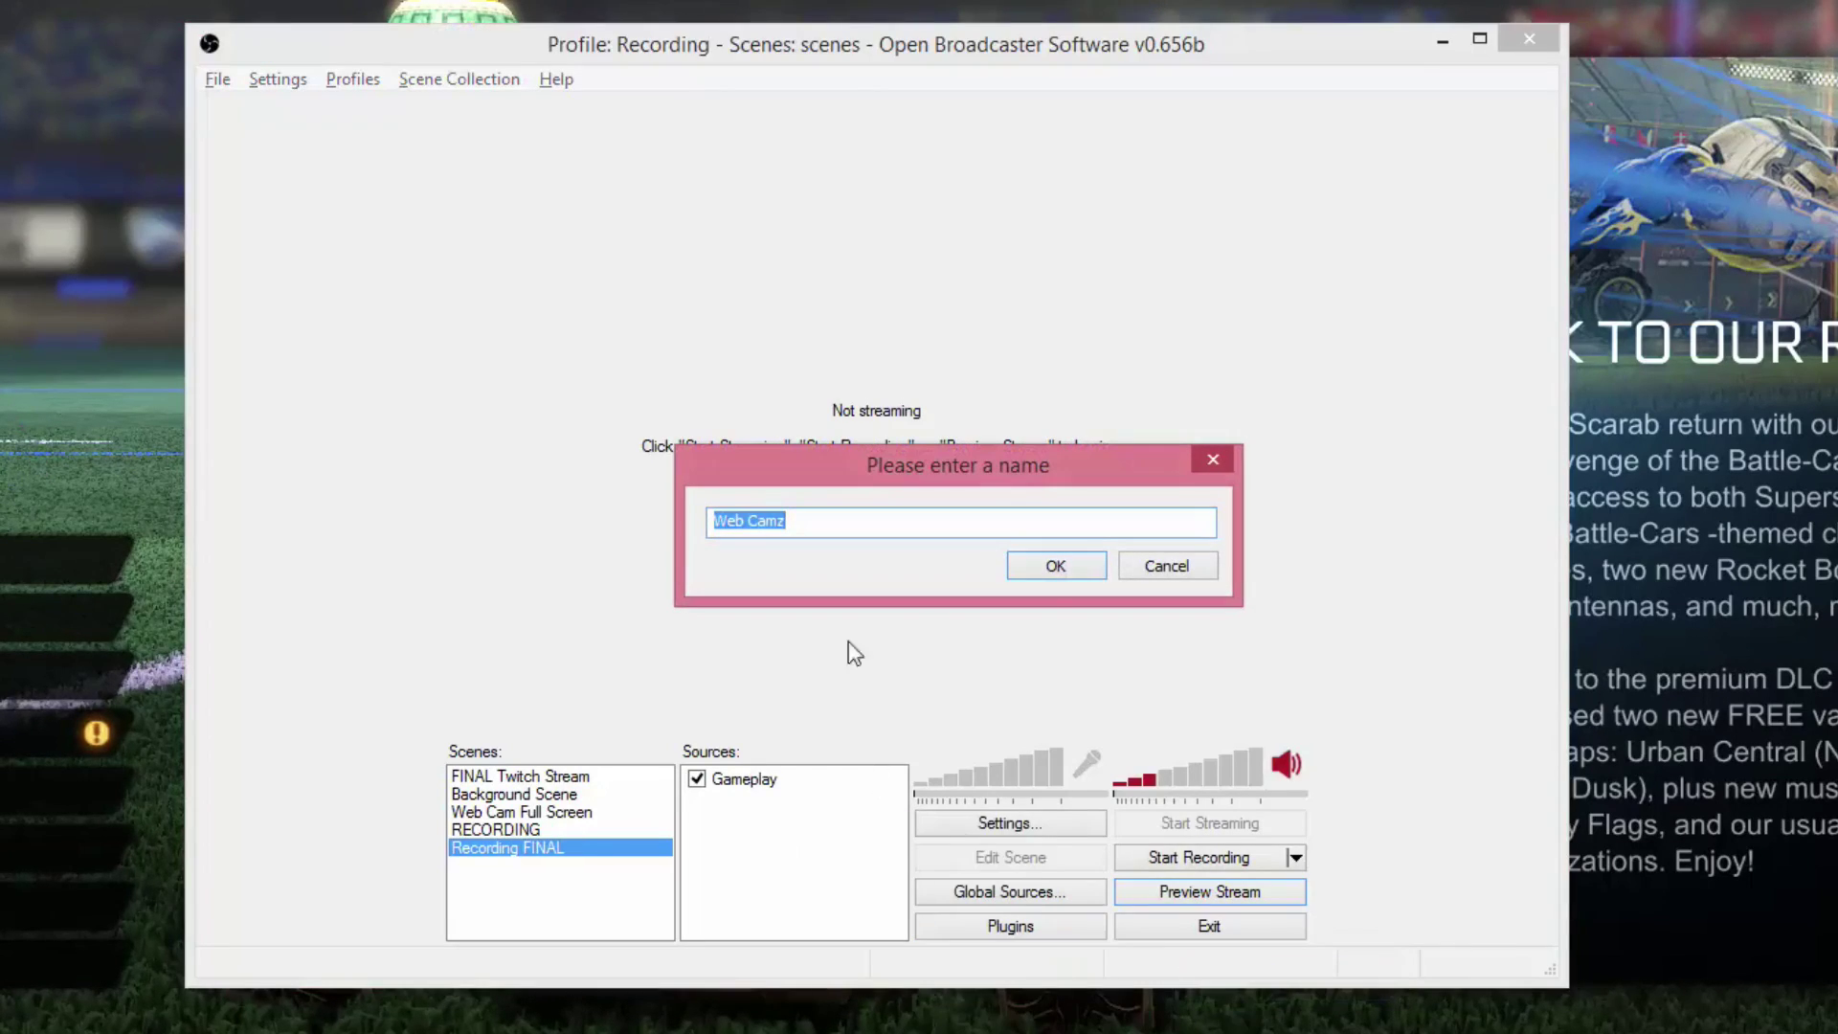
left_click(1079, 566)
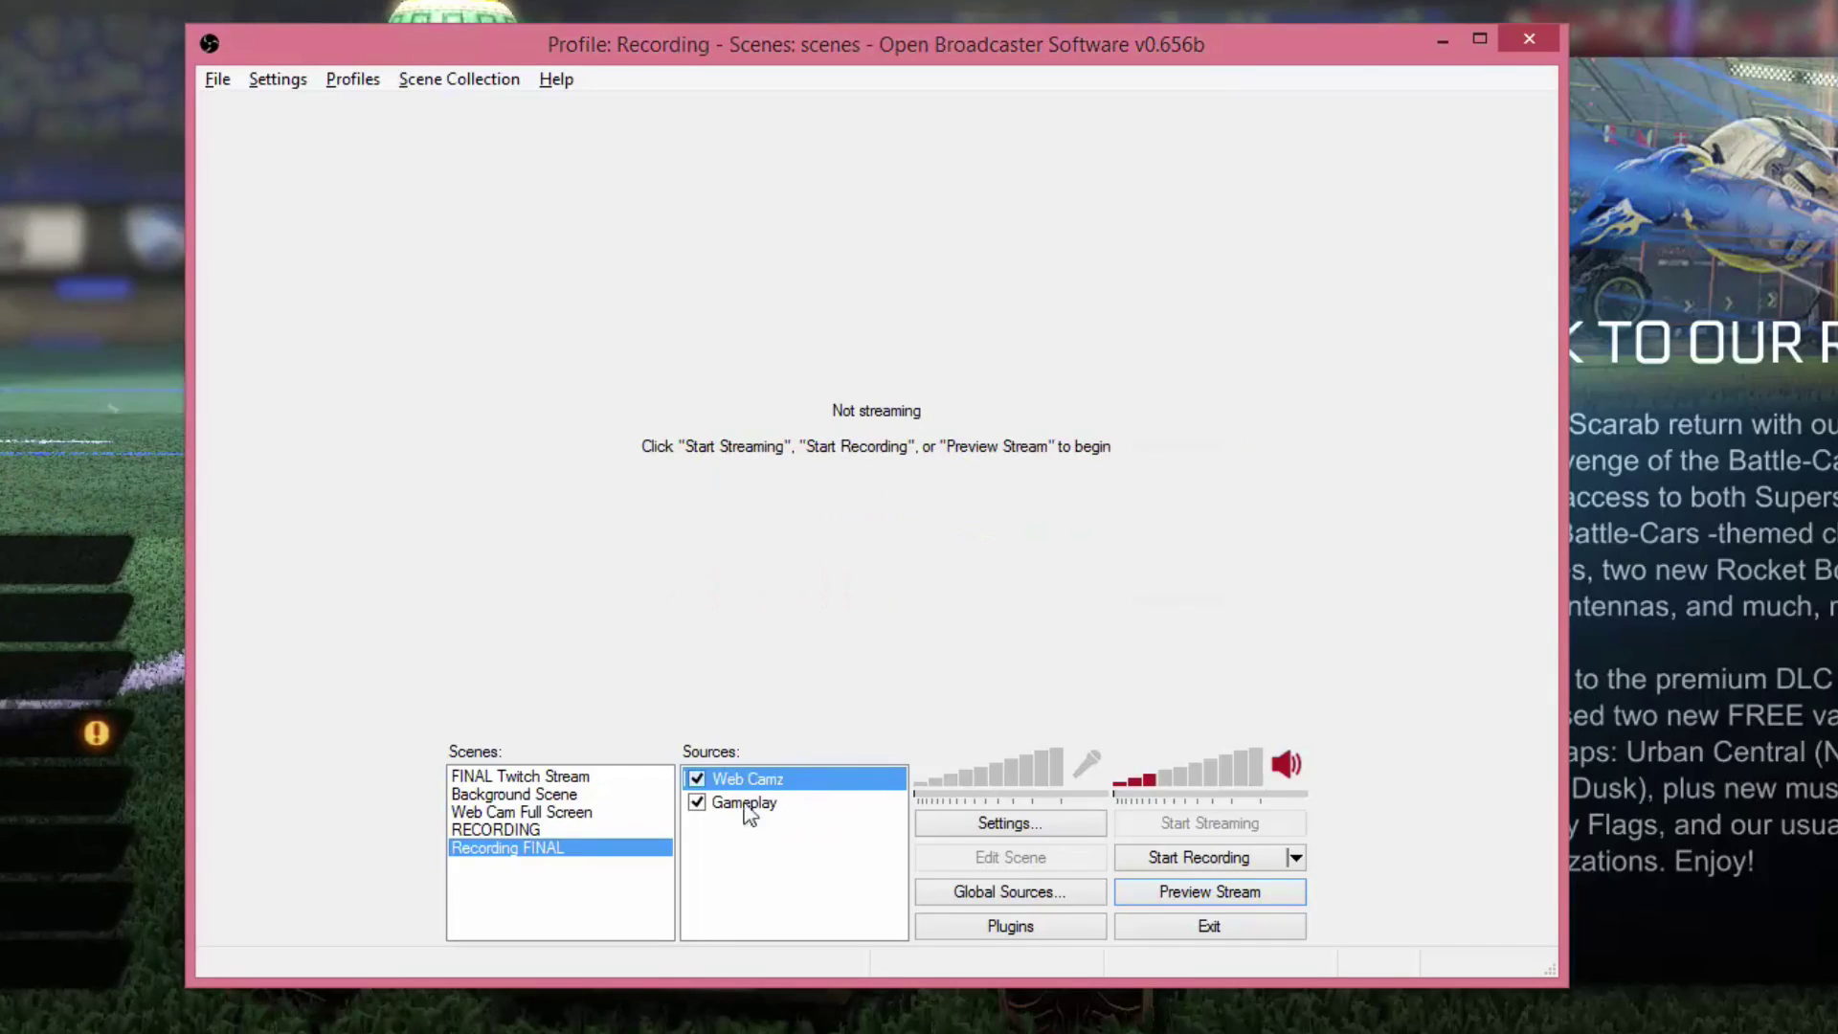
left_click(752, 801)
left_click(769, 775)
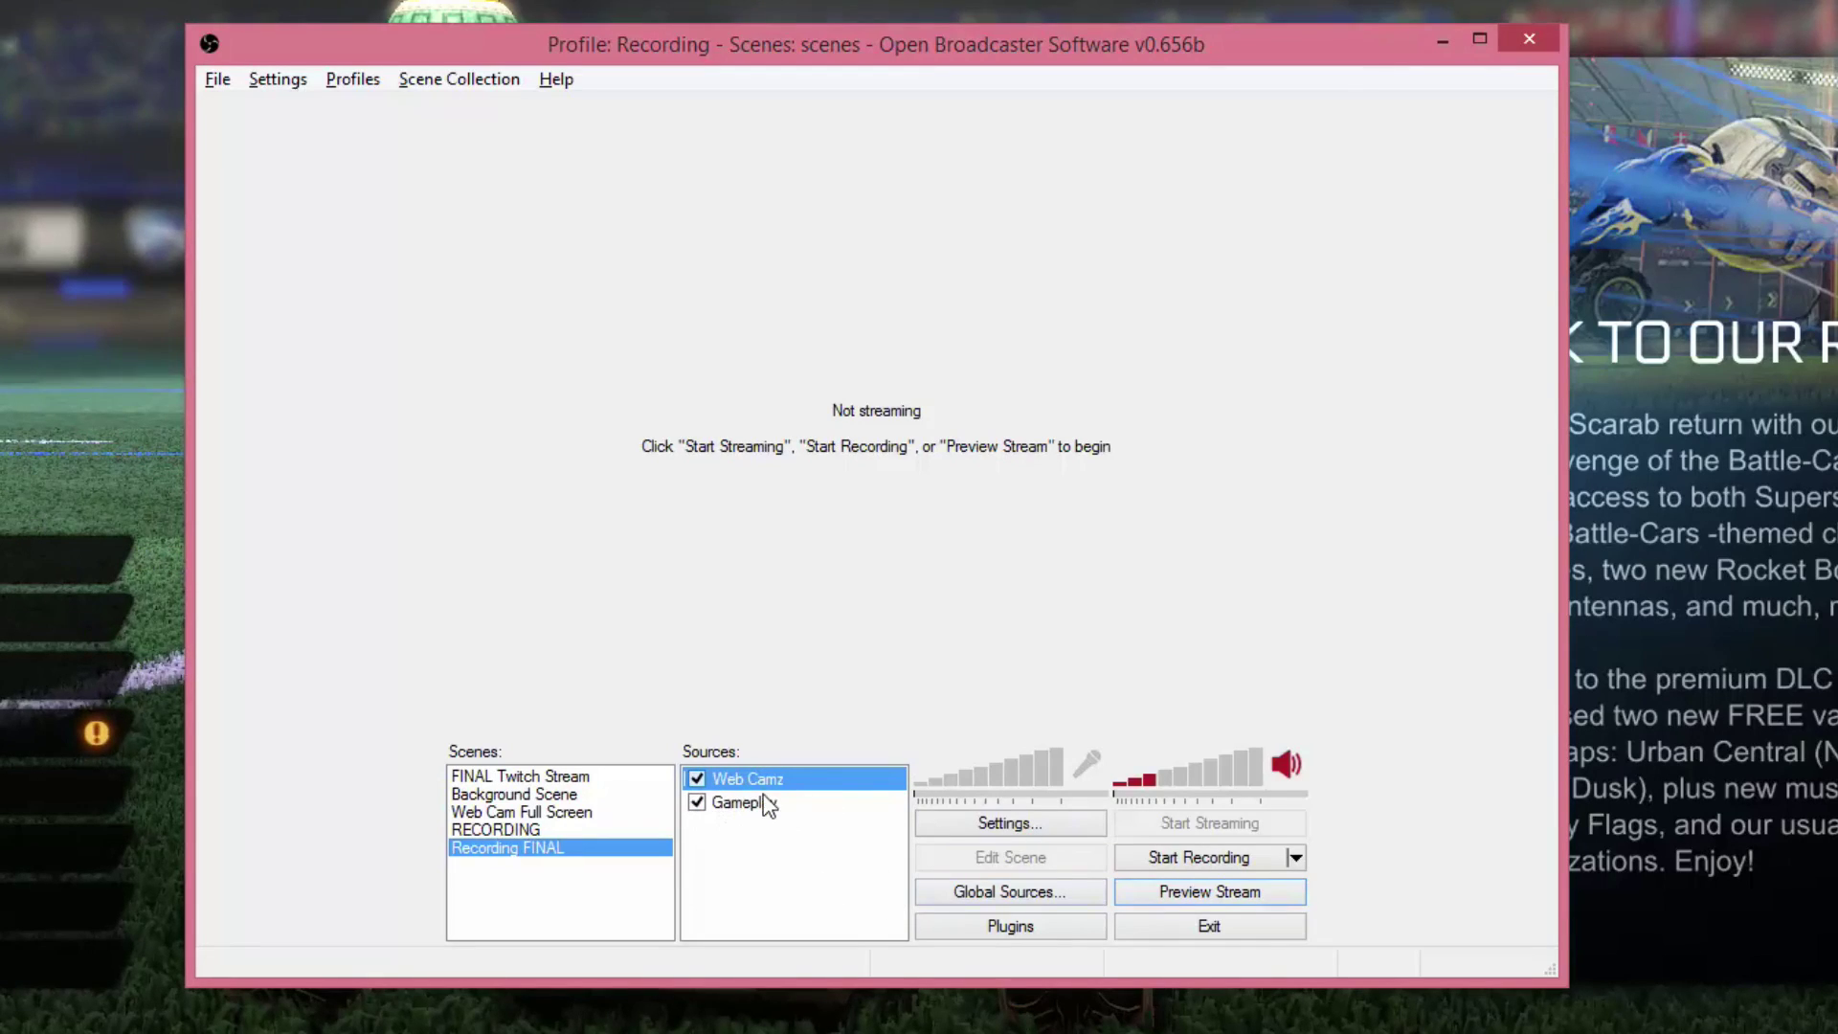
In preview, shrink the webcam into the bottom-right corner over the gameplay, then stop previewing.
left_click(1200, 892)
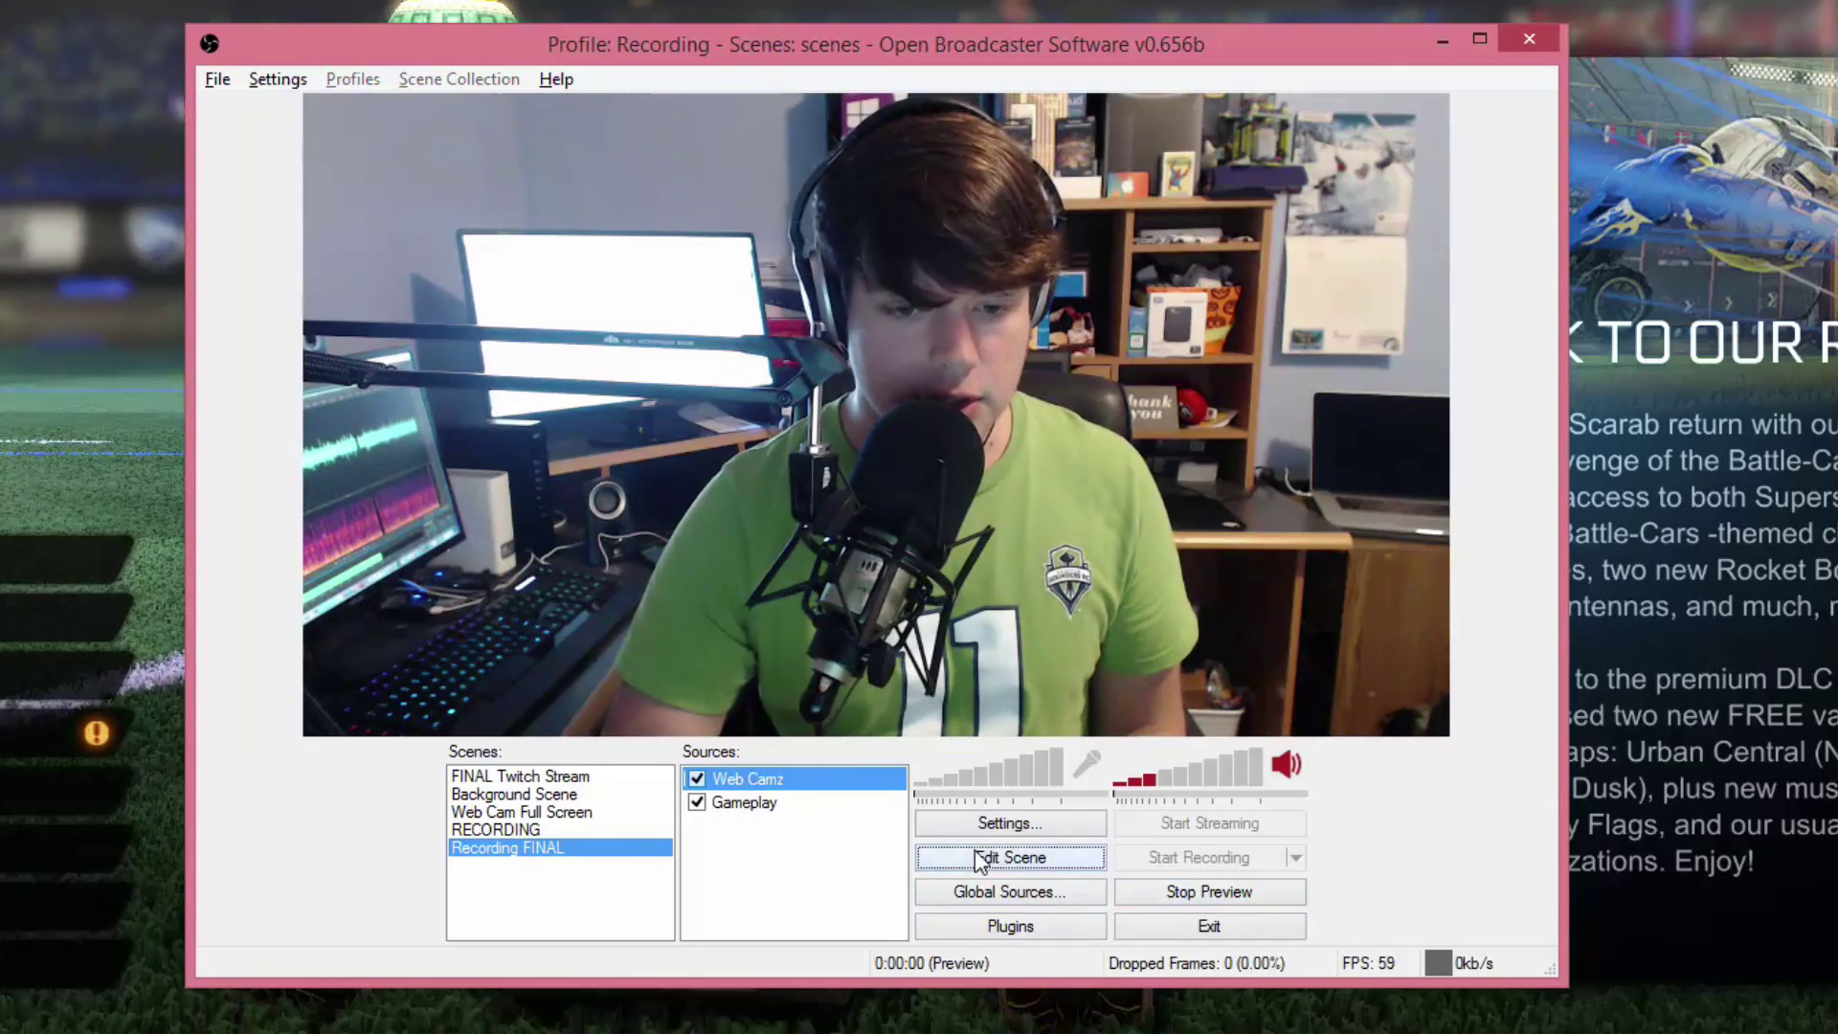
left_click(989, 855)
left_click_drag(306, 95, 1174, 589)
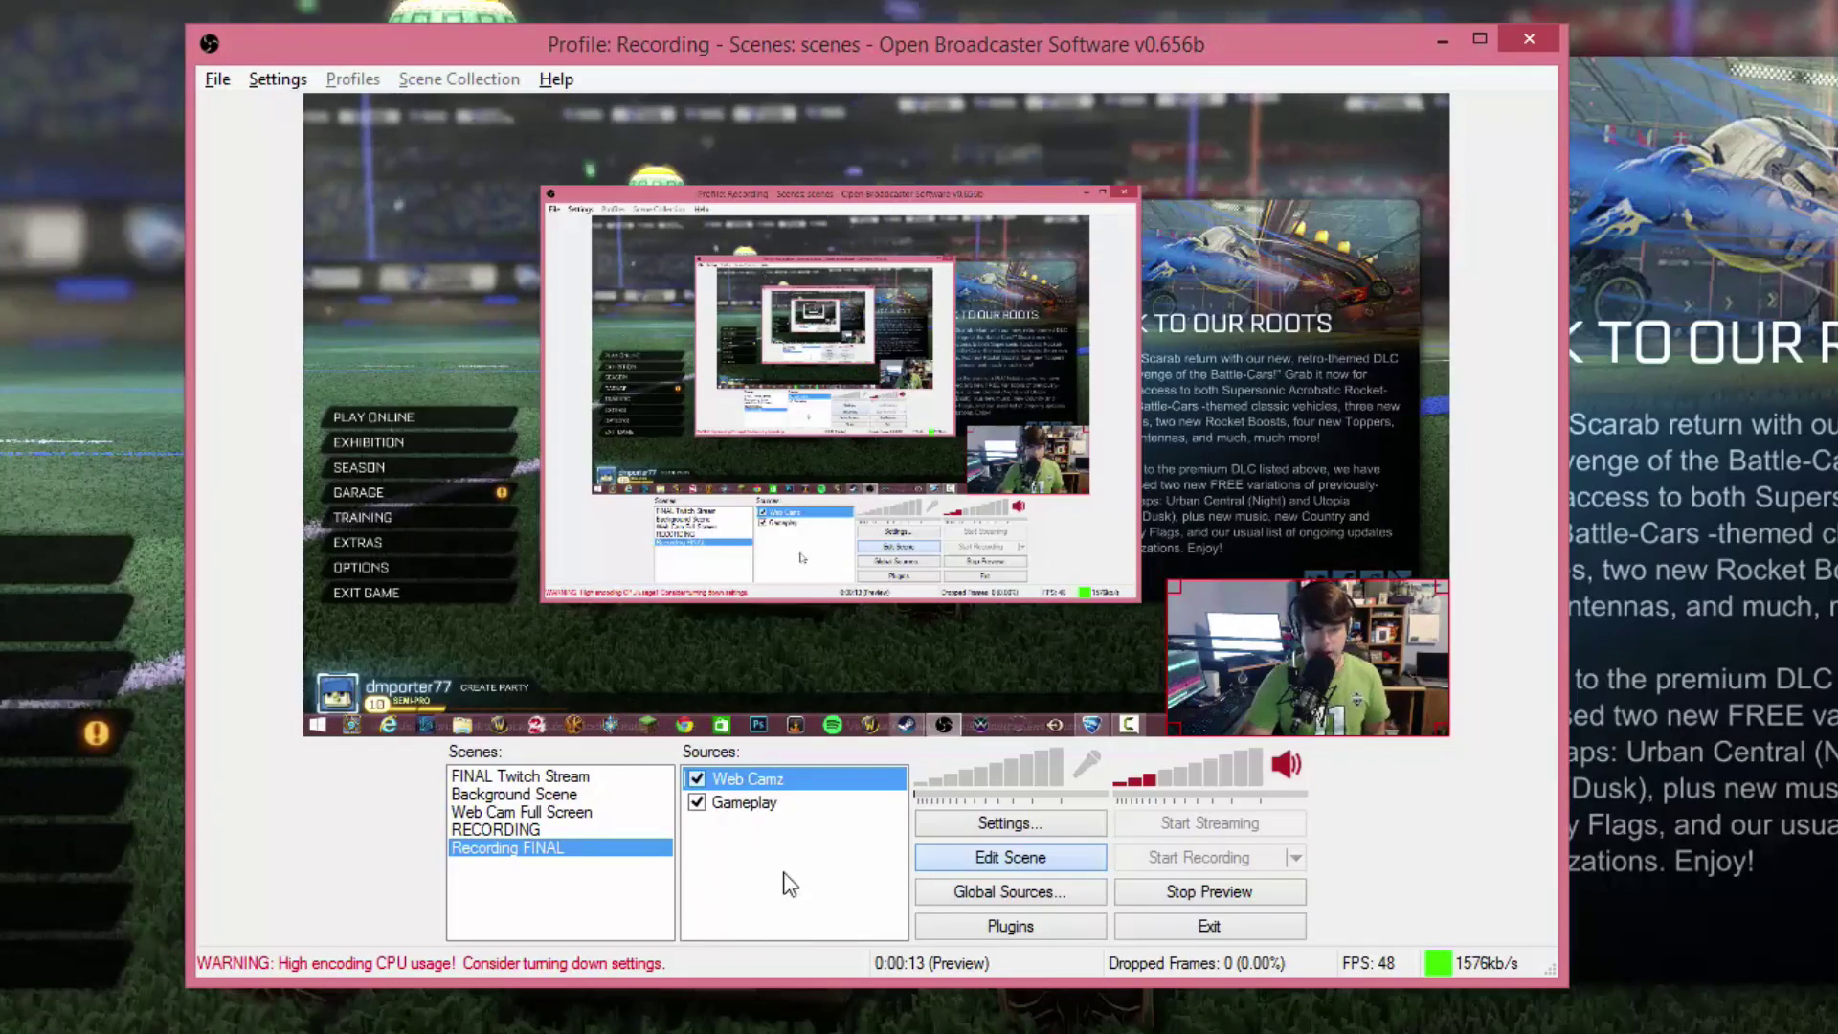
left_click(1192, 890)
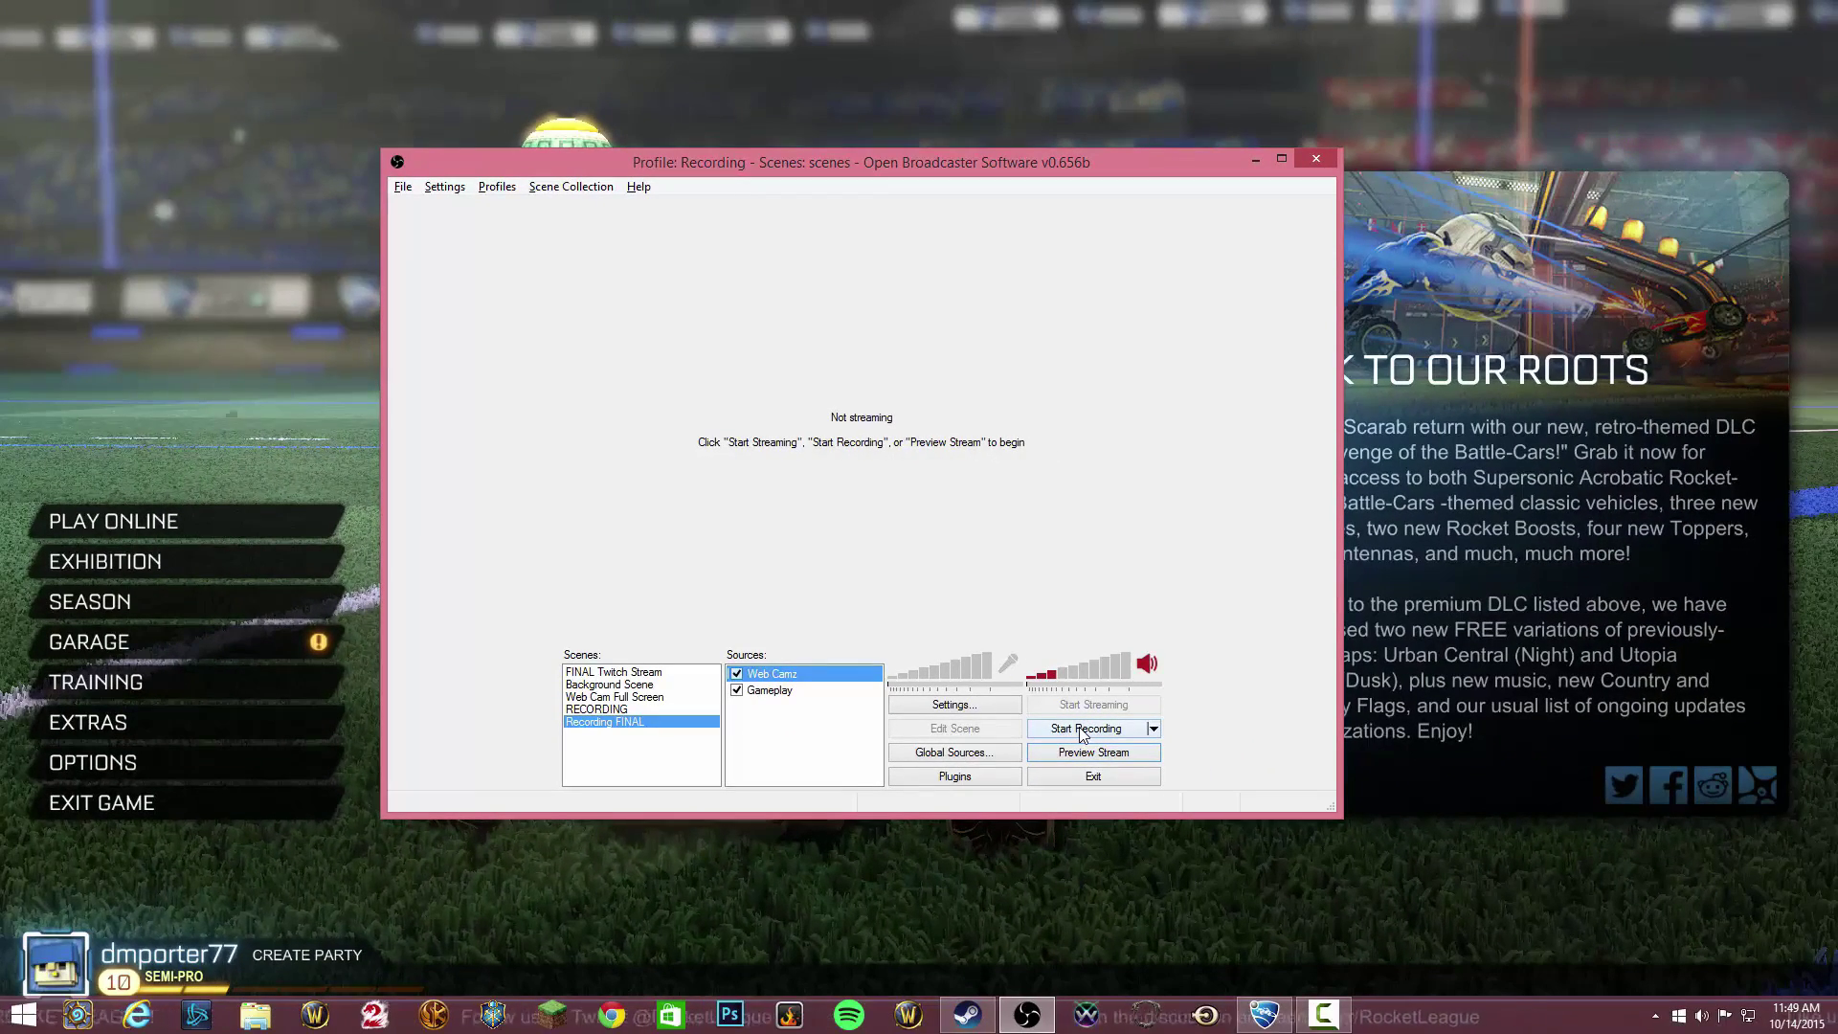
Start recording the 'Recording FINAL' scene and switch back to the Rocket League window.
left_click(1083, 731)
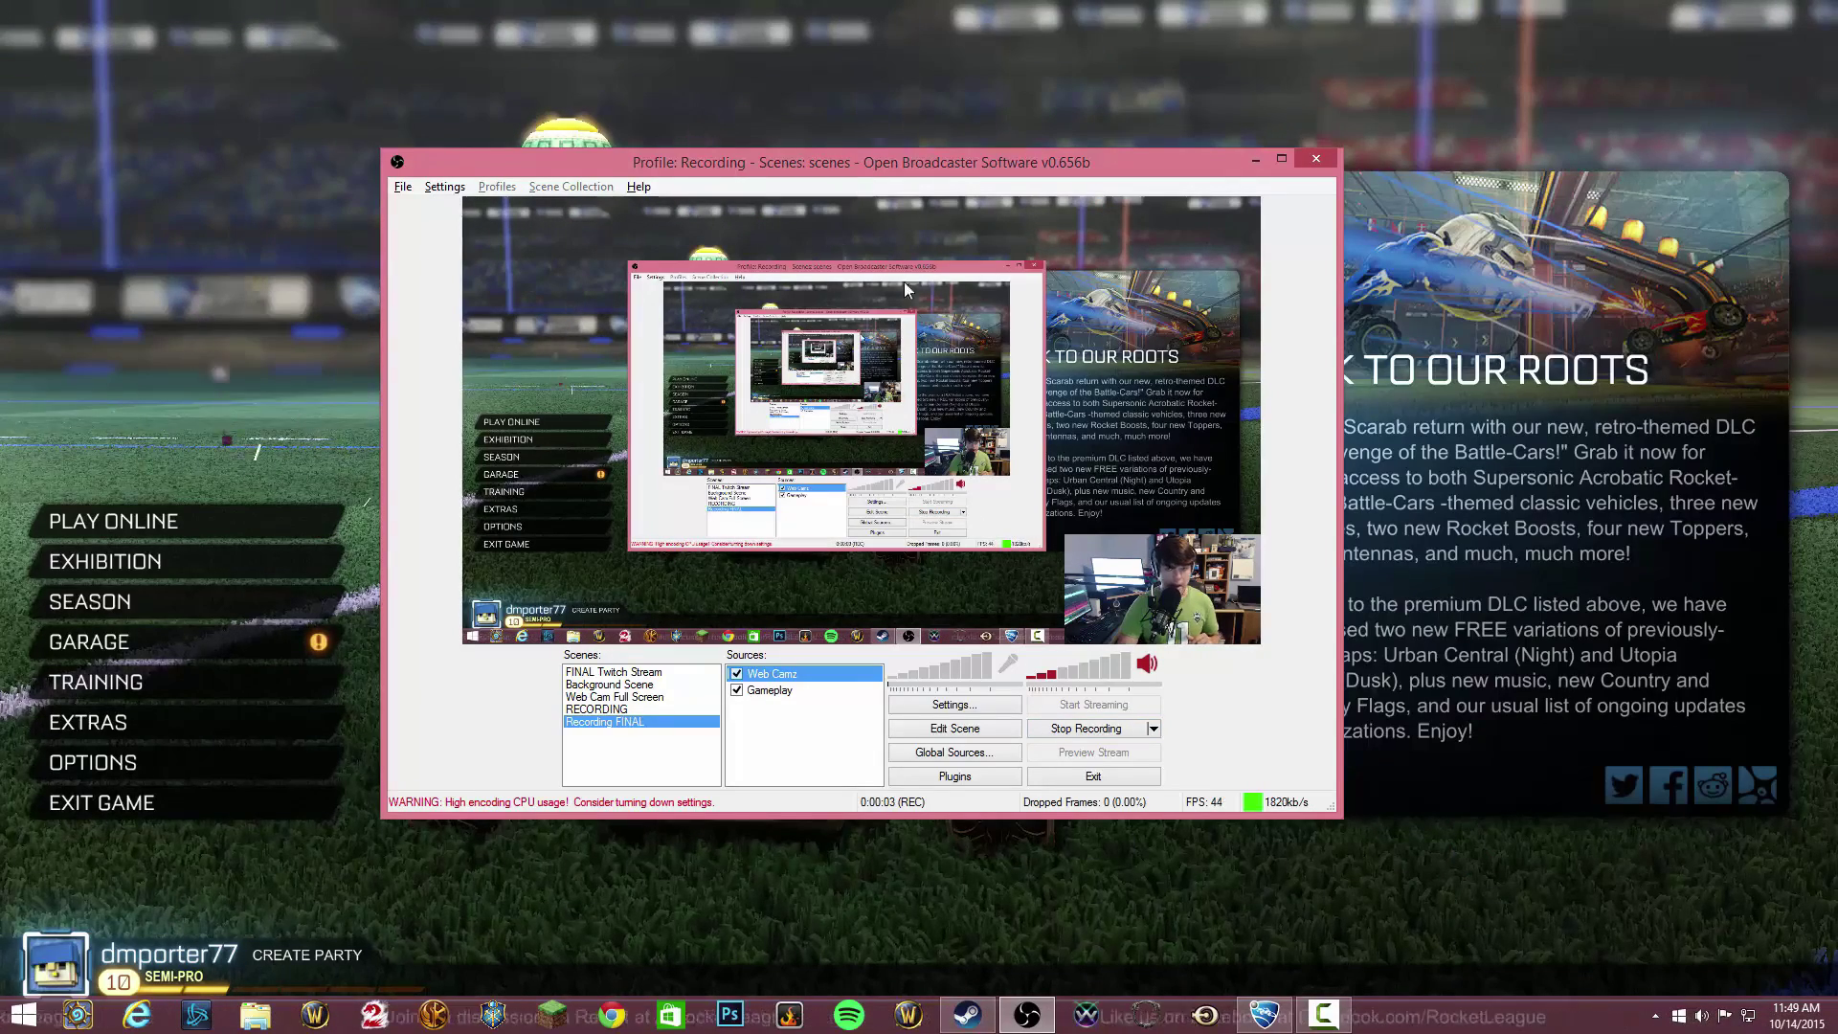
left_click(927, 88)
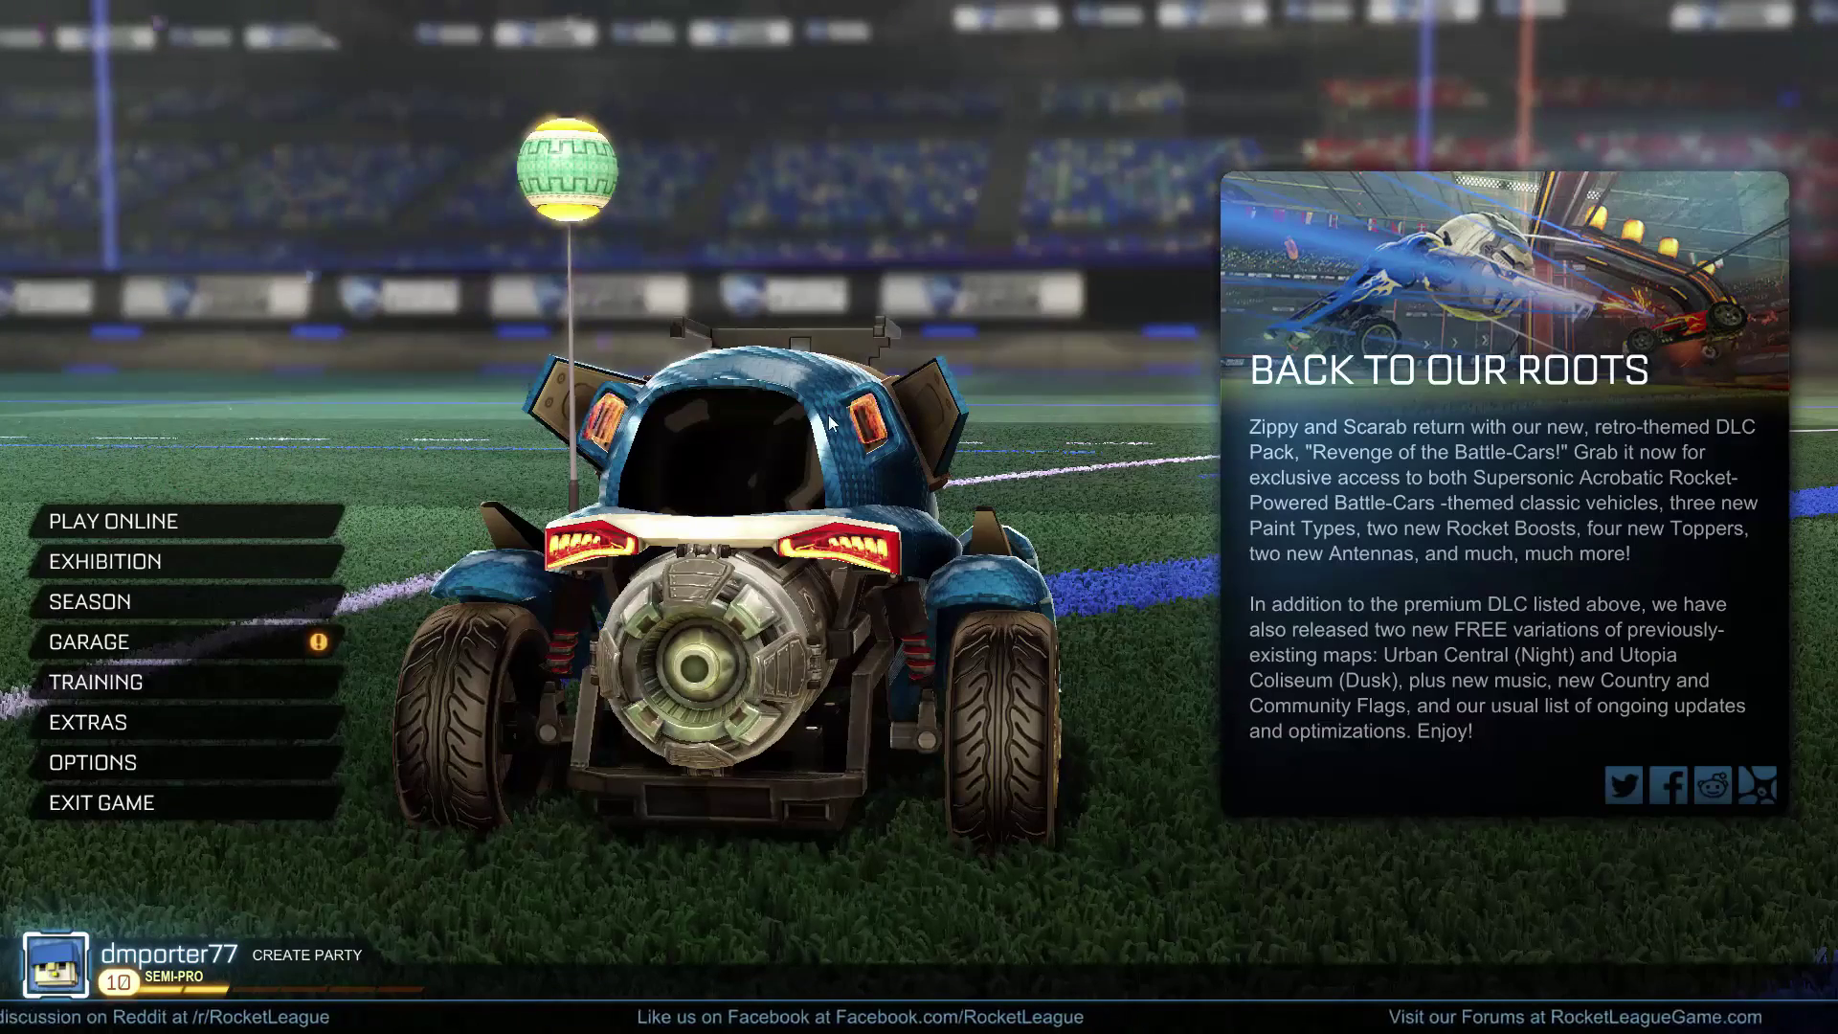
Browse Rocket League's Play Online, Training and Options menus, ending in the Garage.
left_click(185, 518)
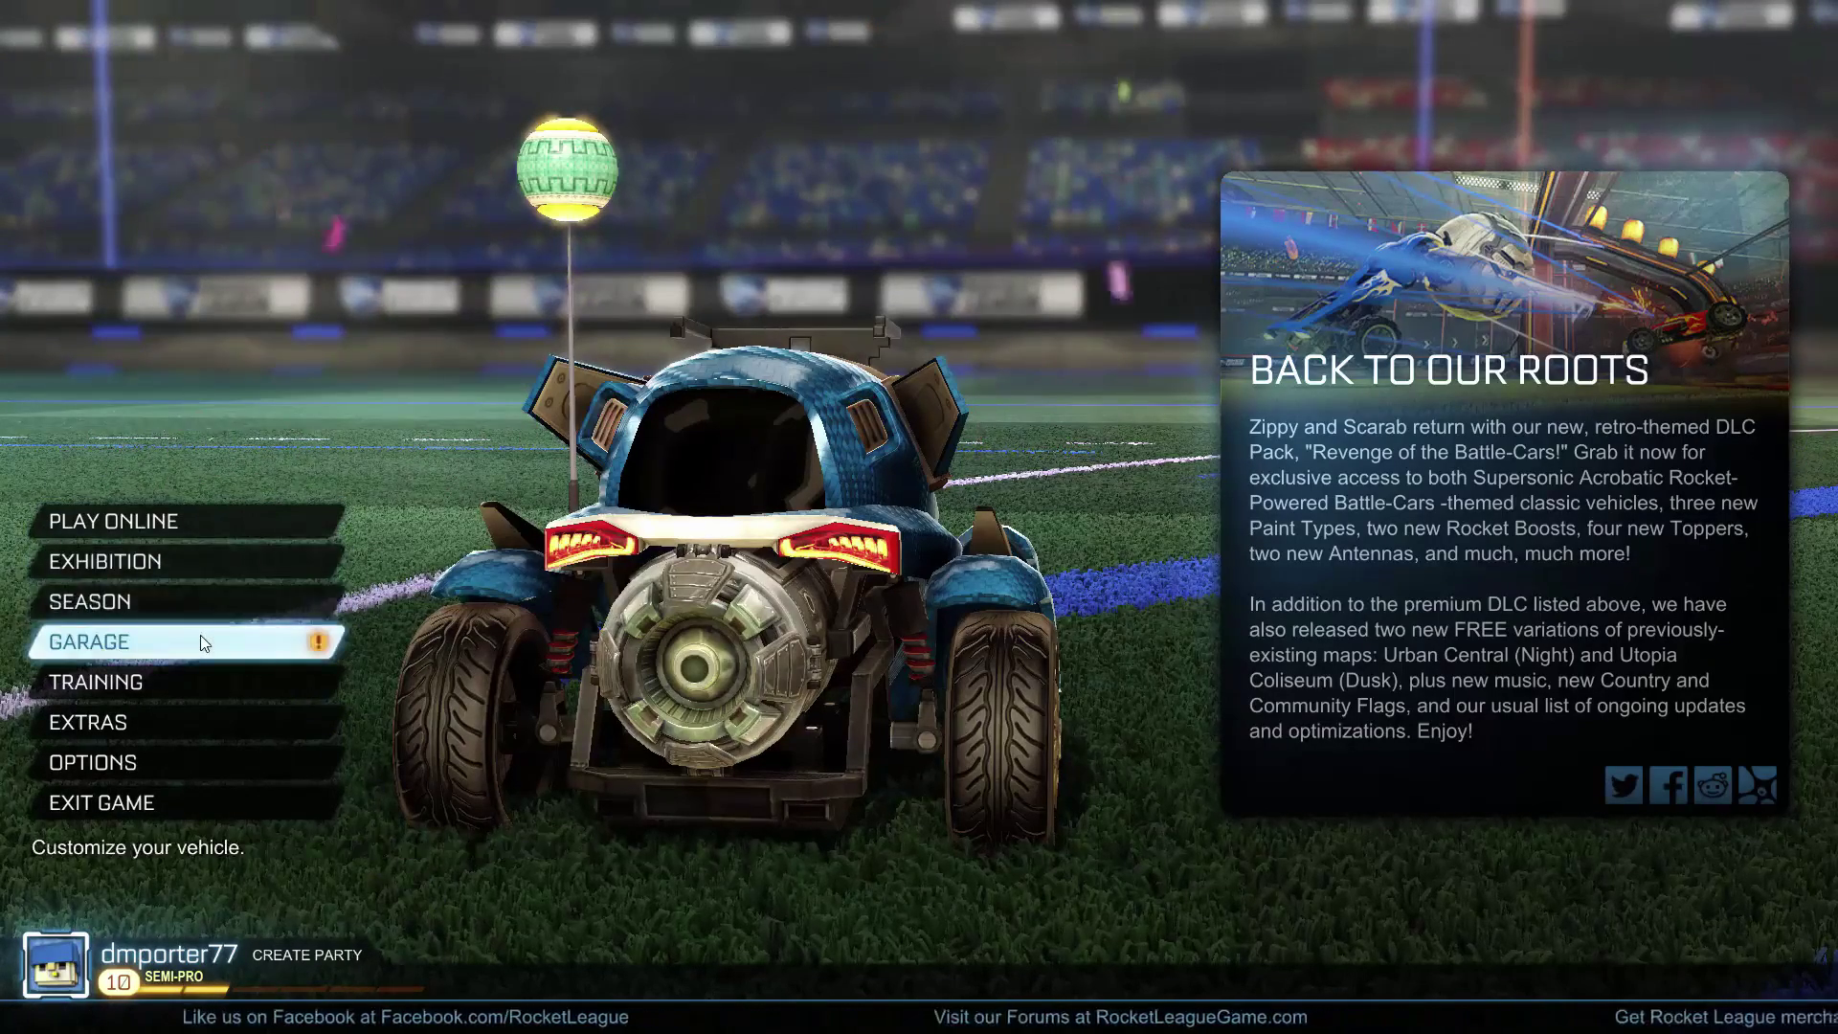
left_click(203, 681)
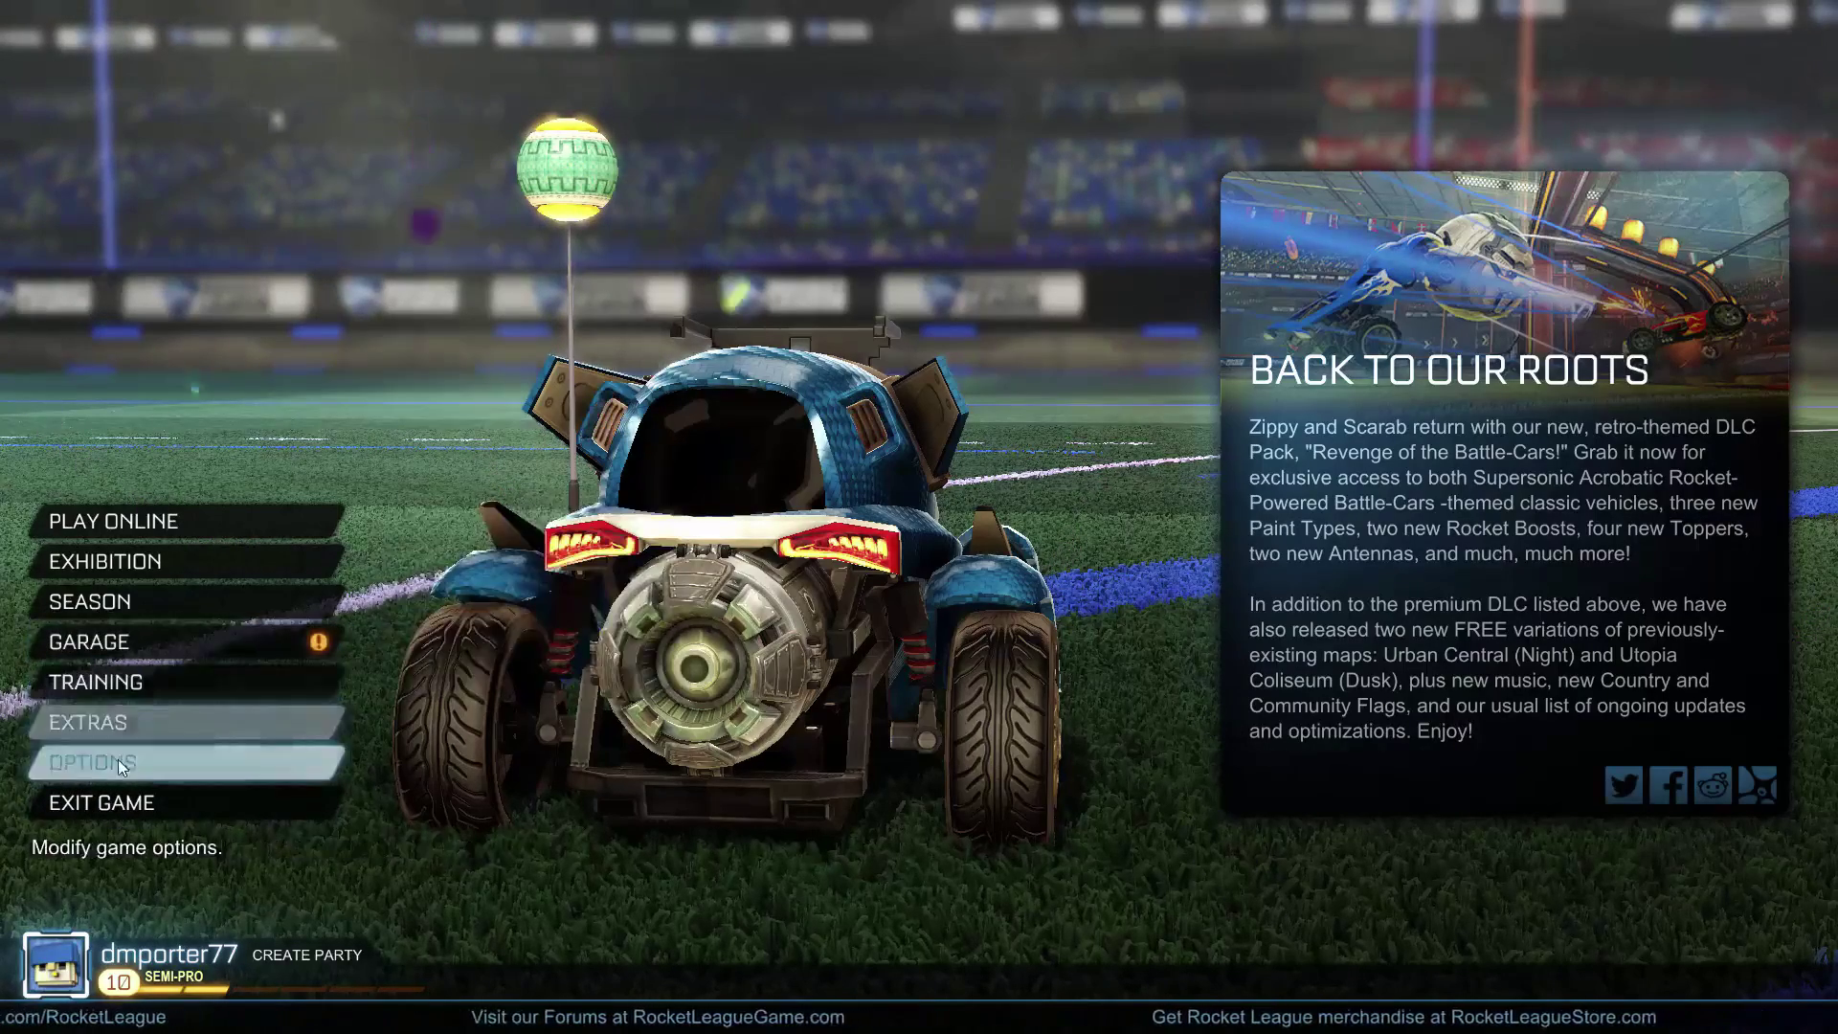
key("Return")
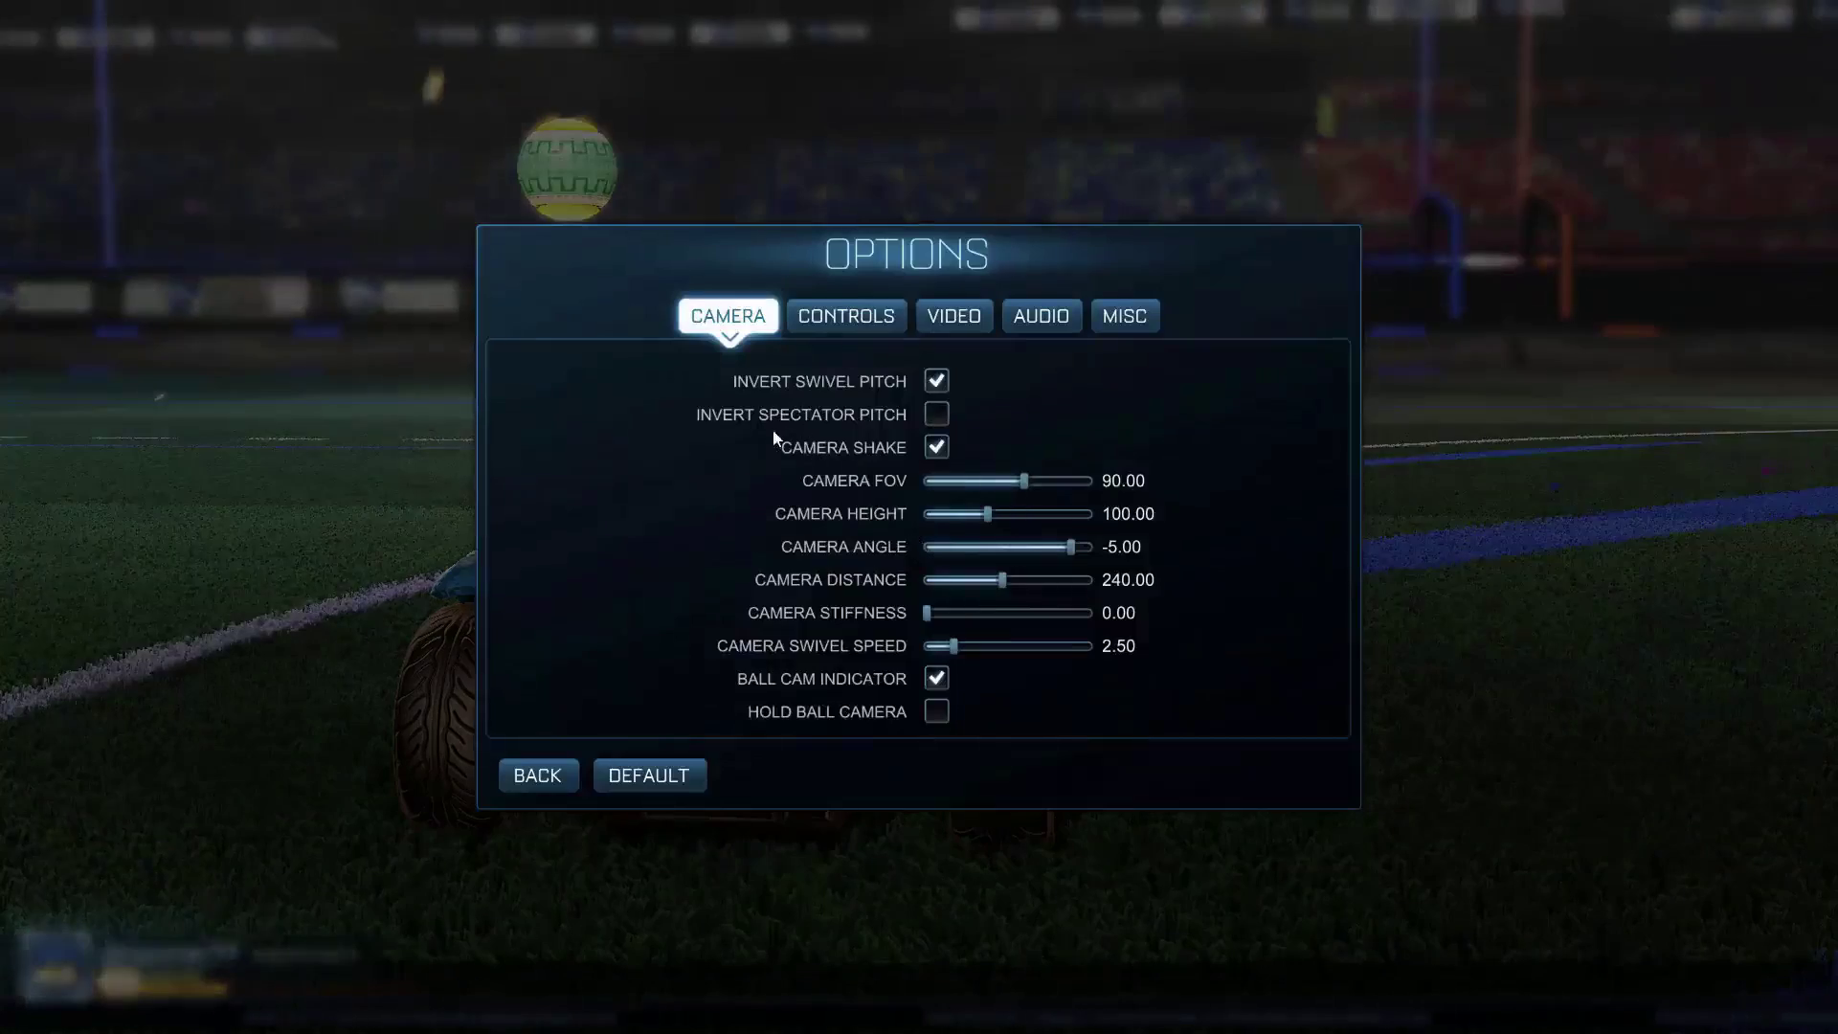
left_click(530, 779)
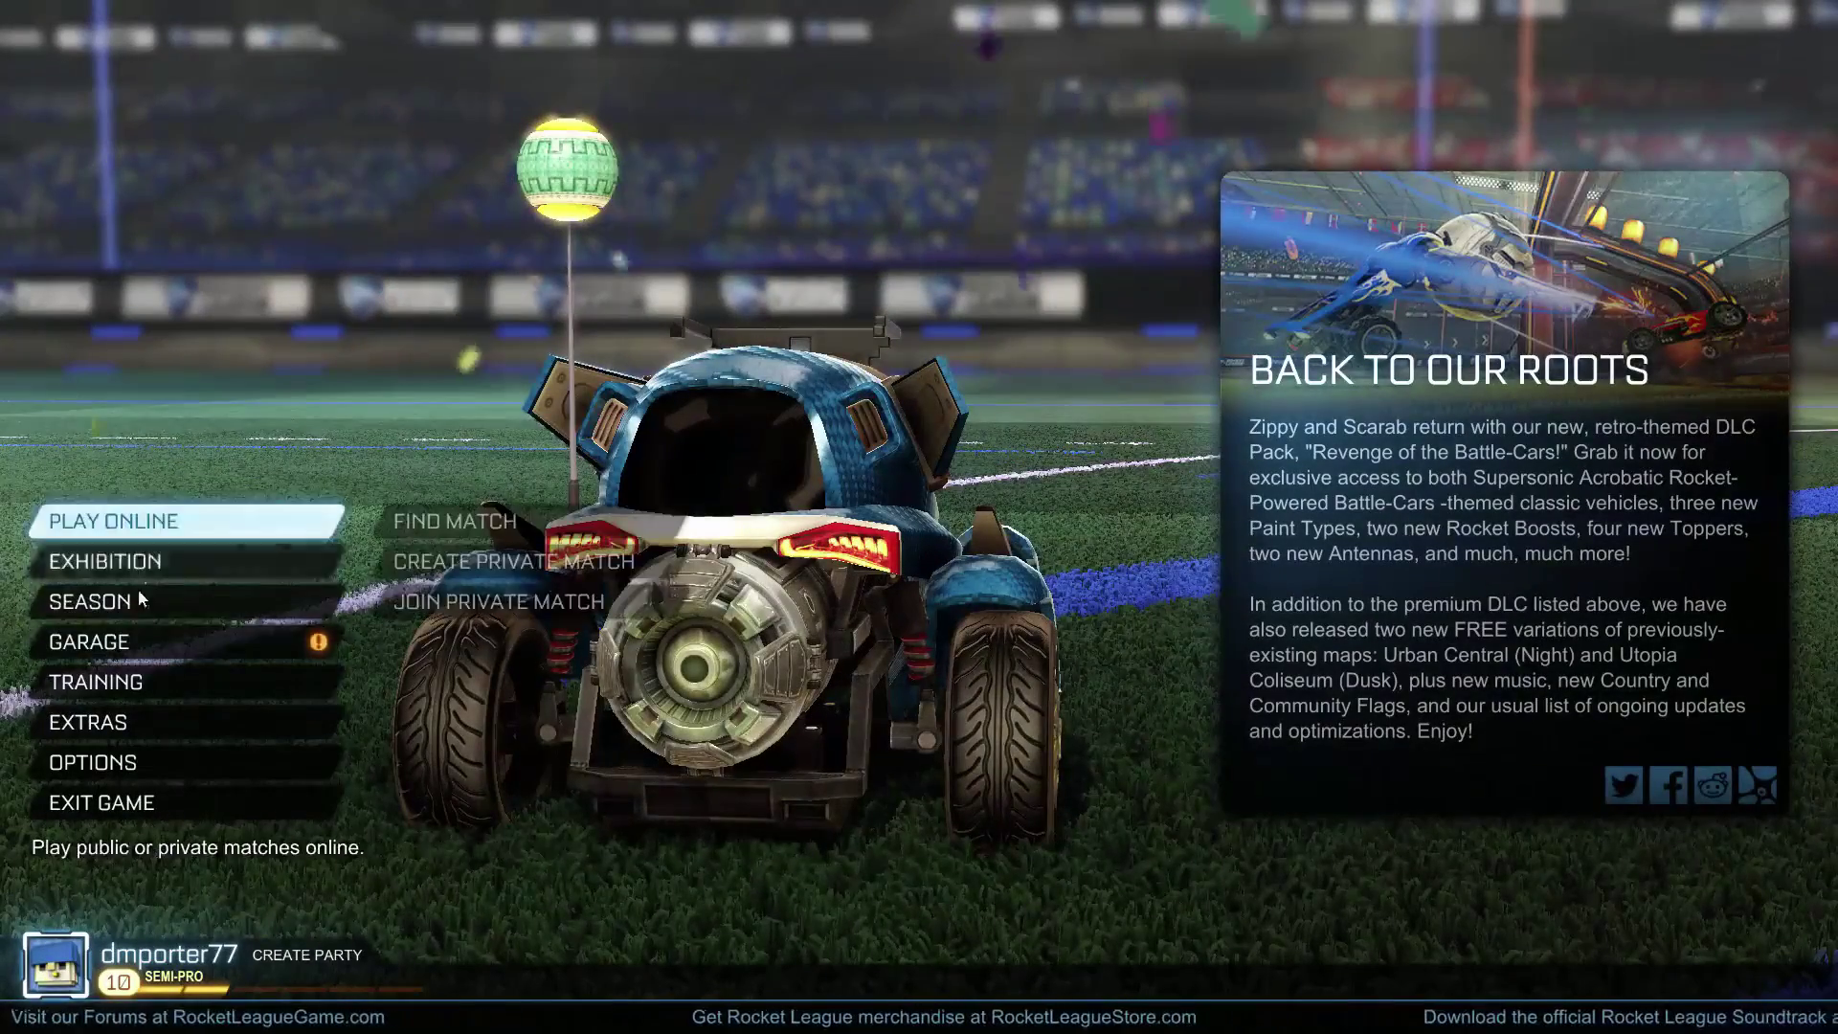
left_click(138, 632)
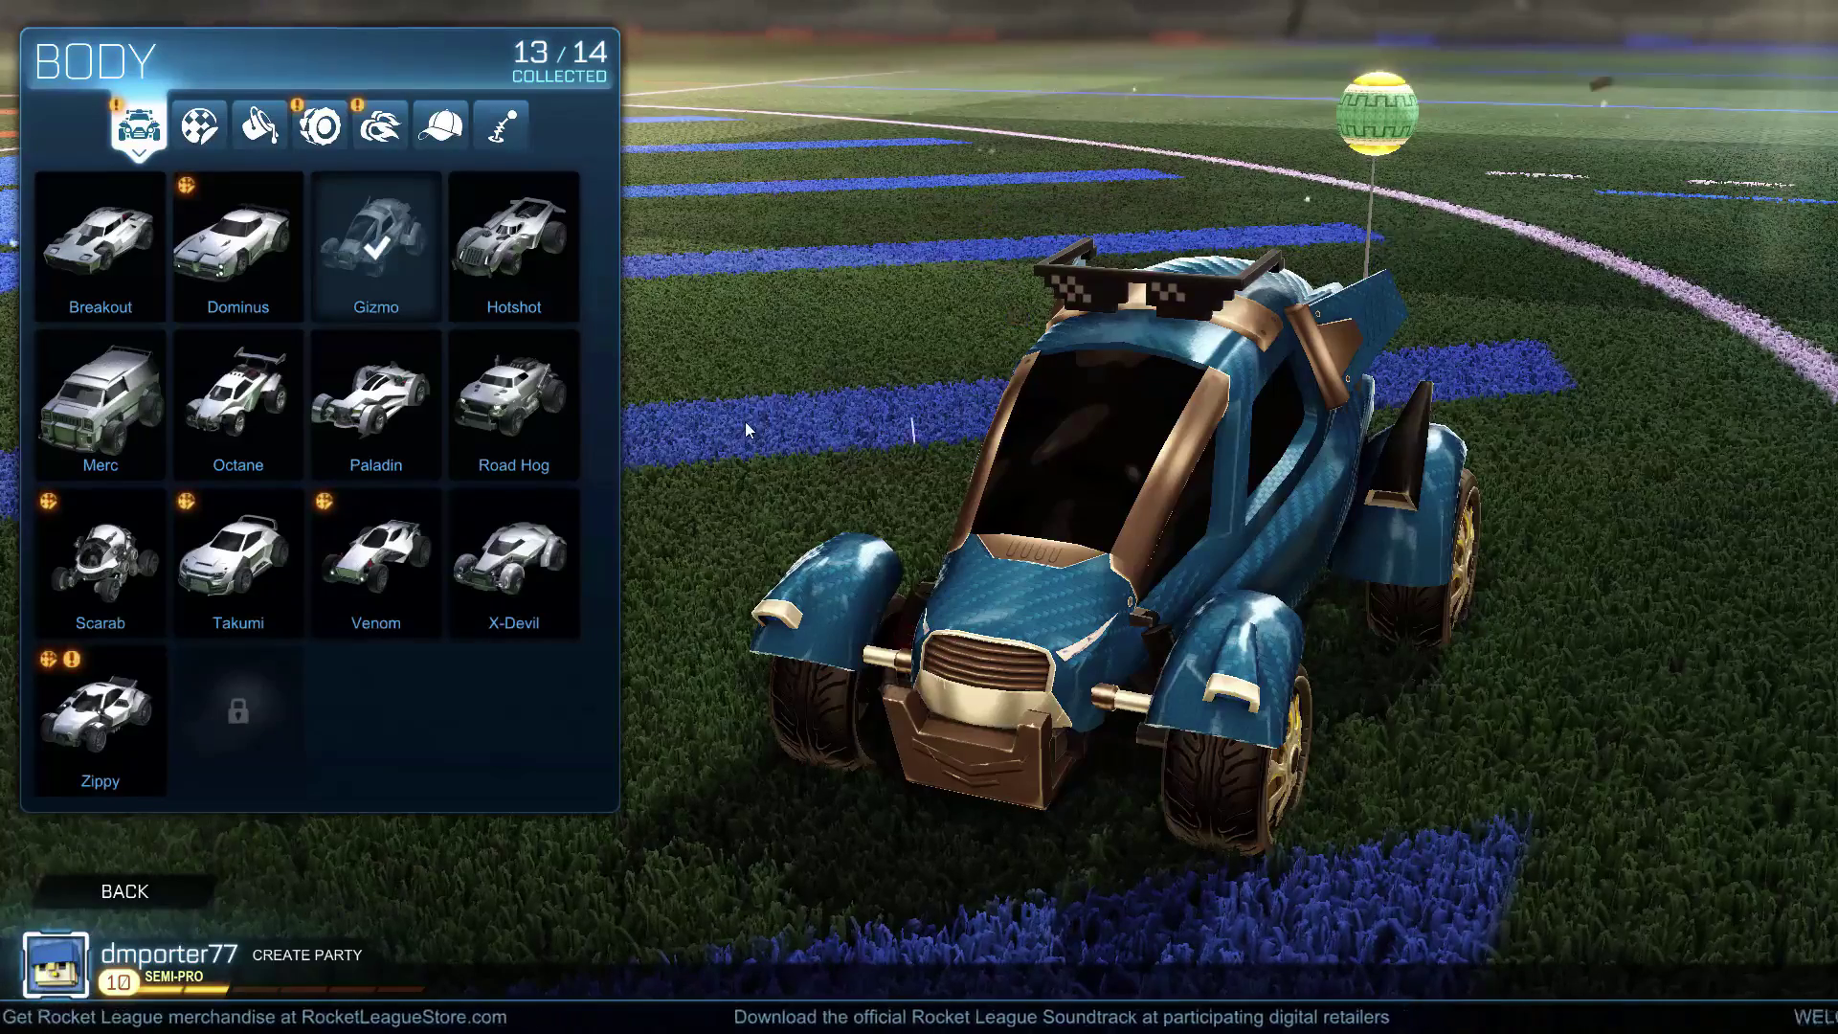
Switch to OBS and stop the test recording with the F10 hotkey.
key("alt+Tab")
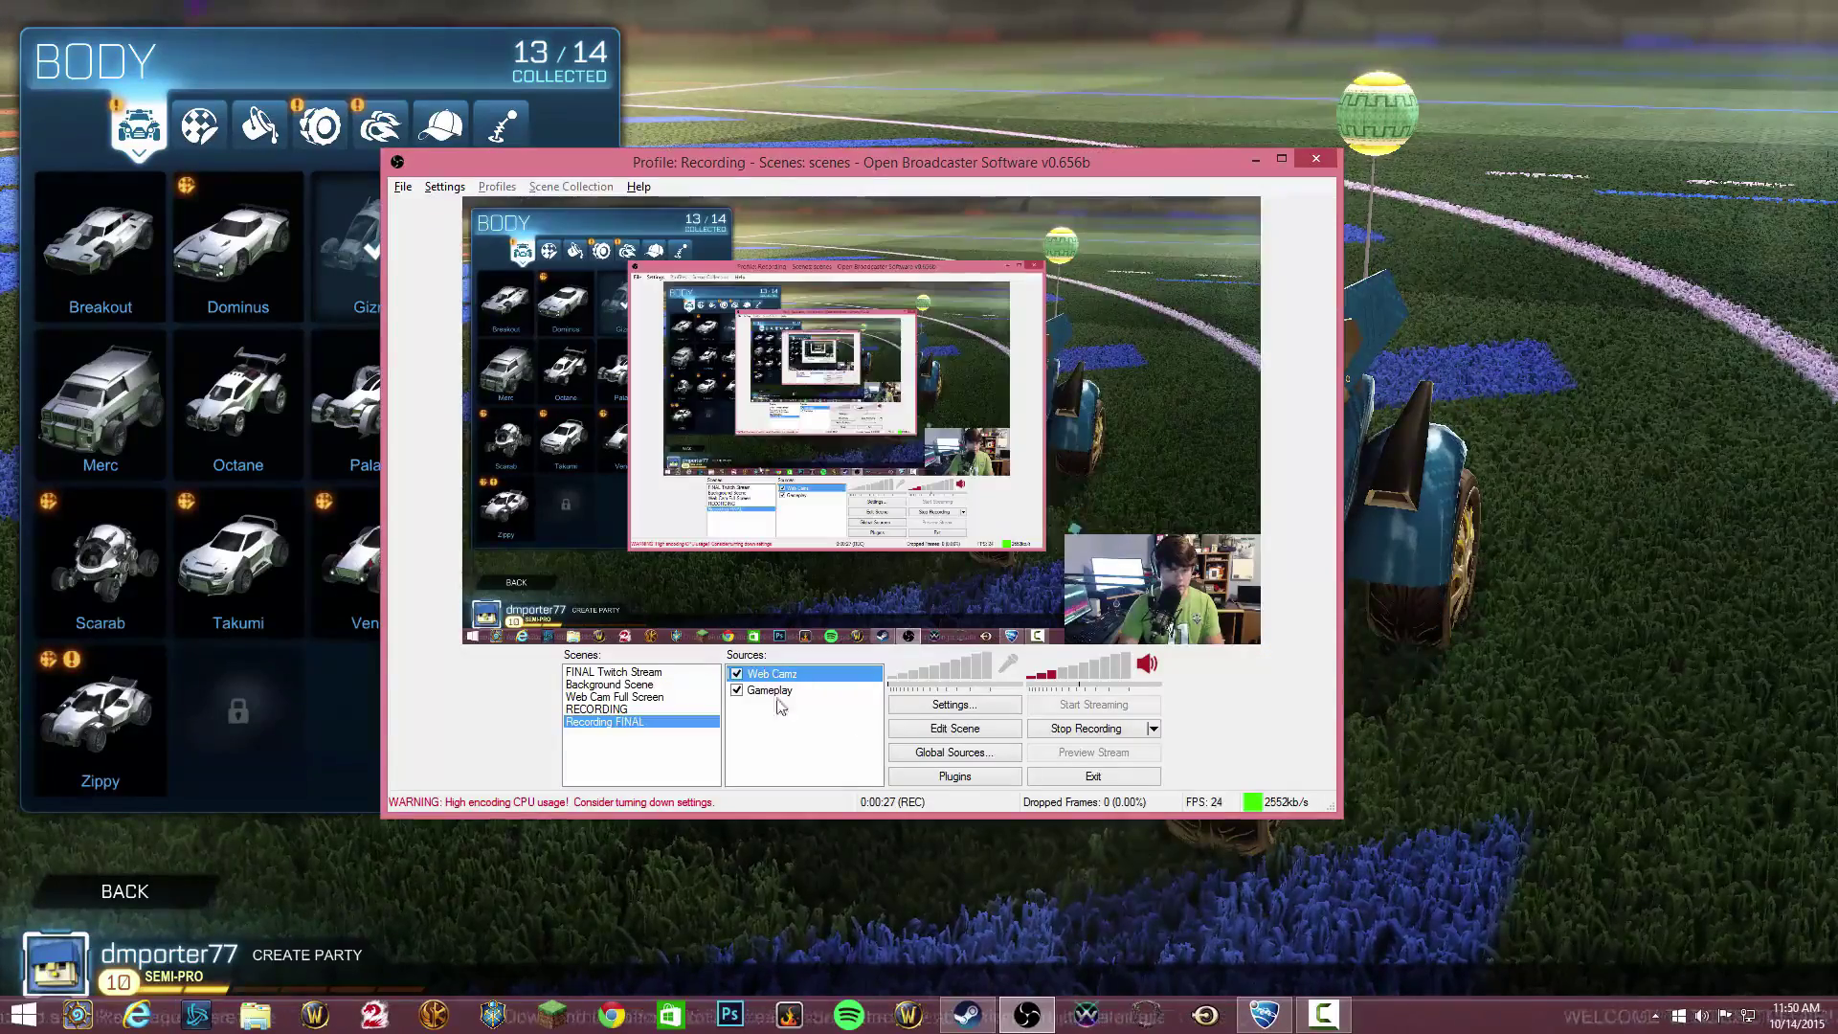
key("F10")
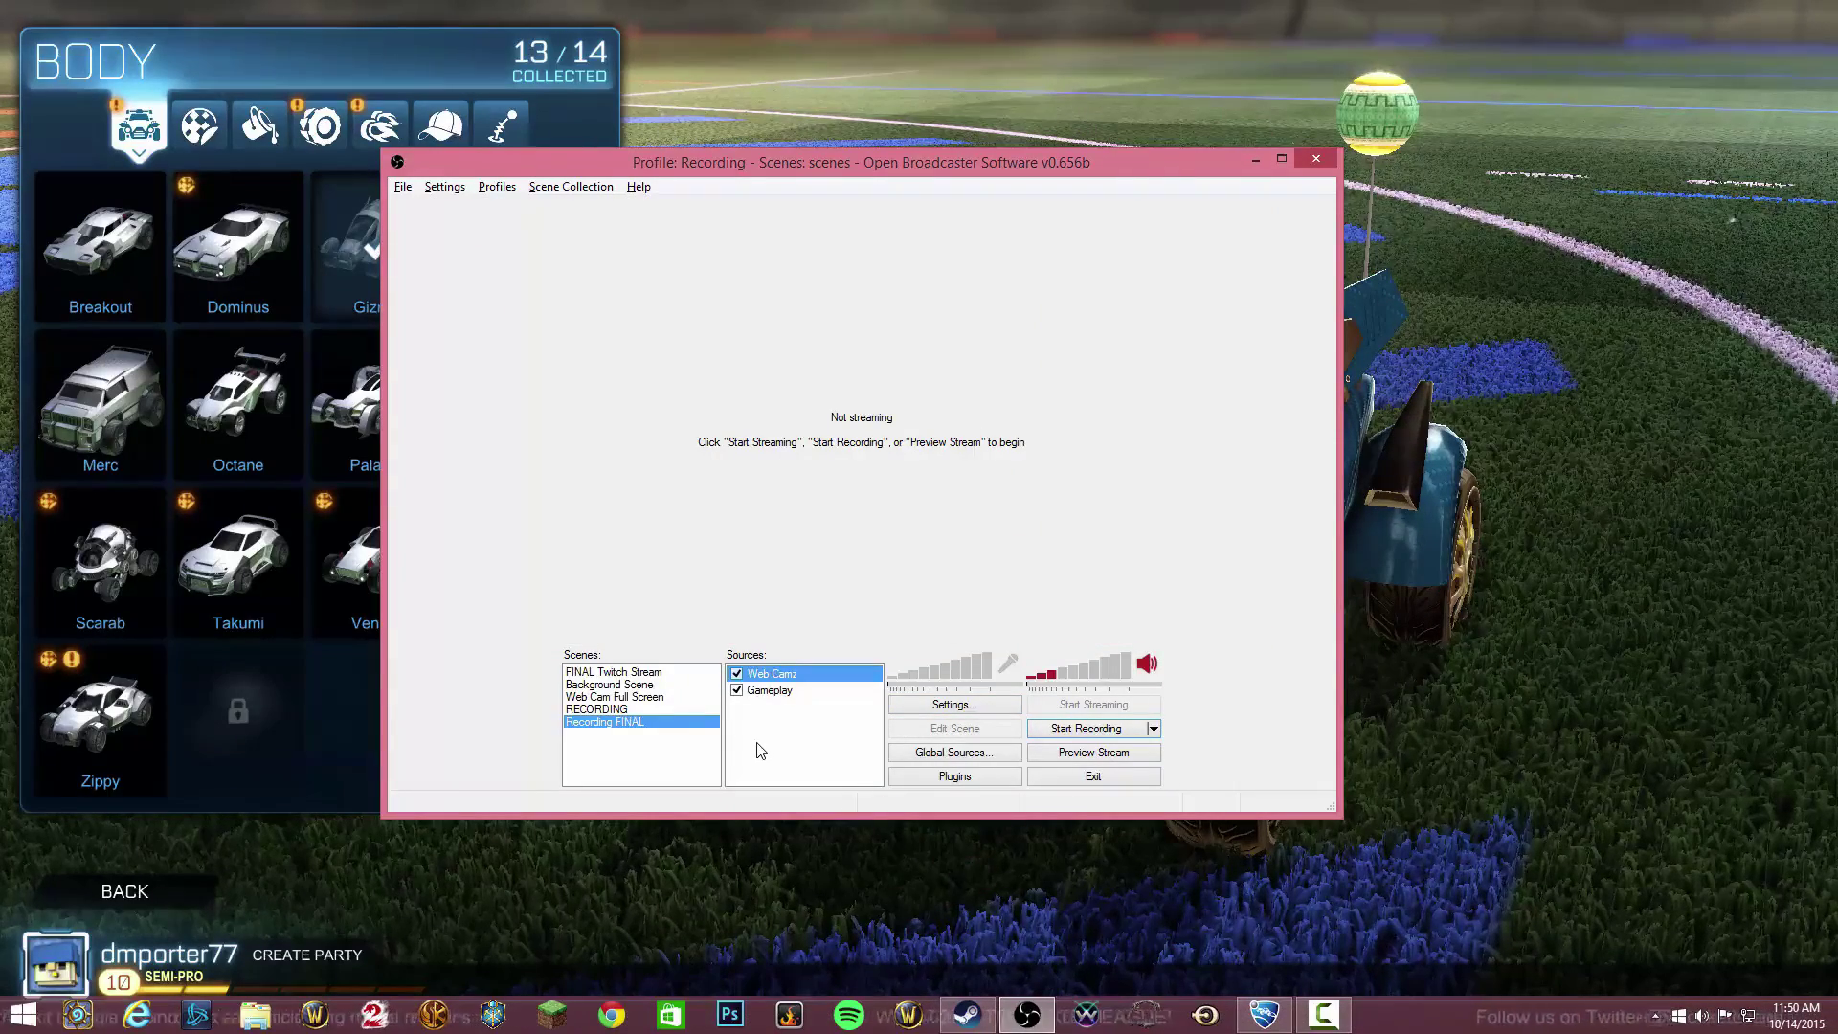
right_click(1263, 1014)
Close Rocket League, minimize OBS, and open the OBS VIDEO recording from the desktop.
left_click(1245, 966)
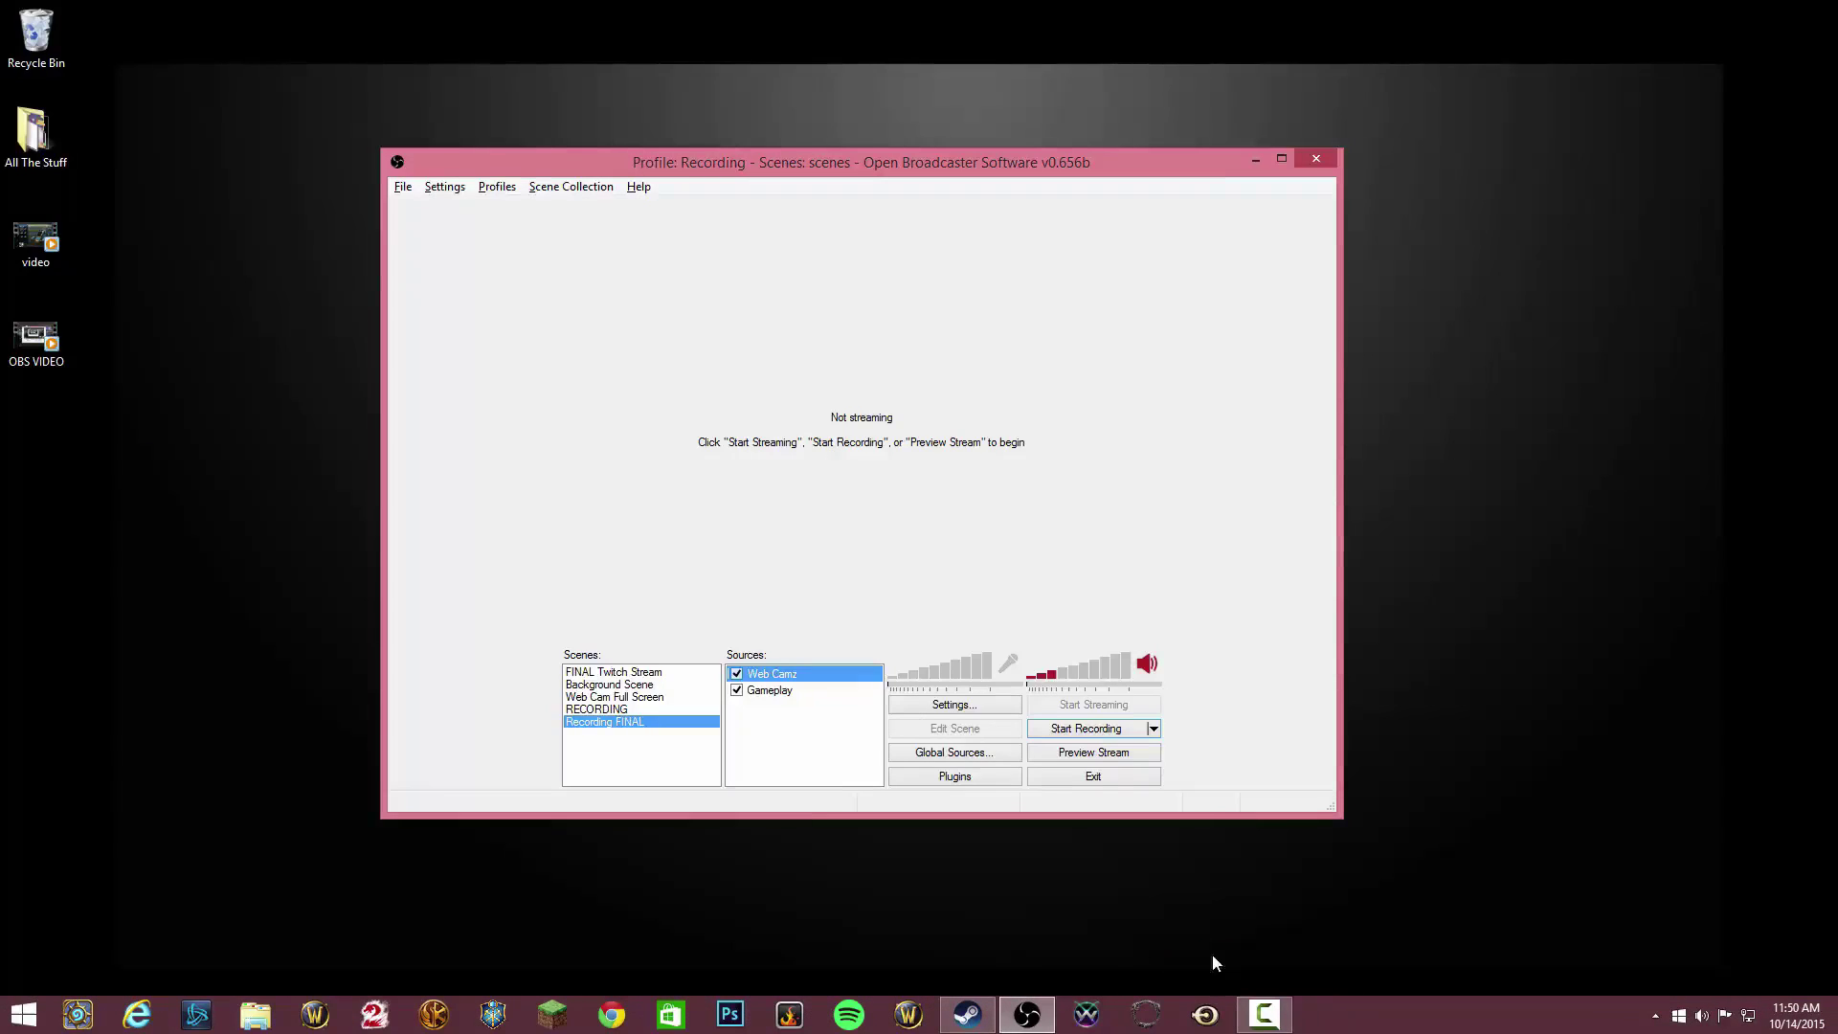
left_click(1280, 159)
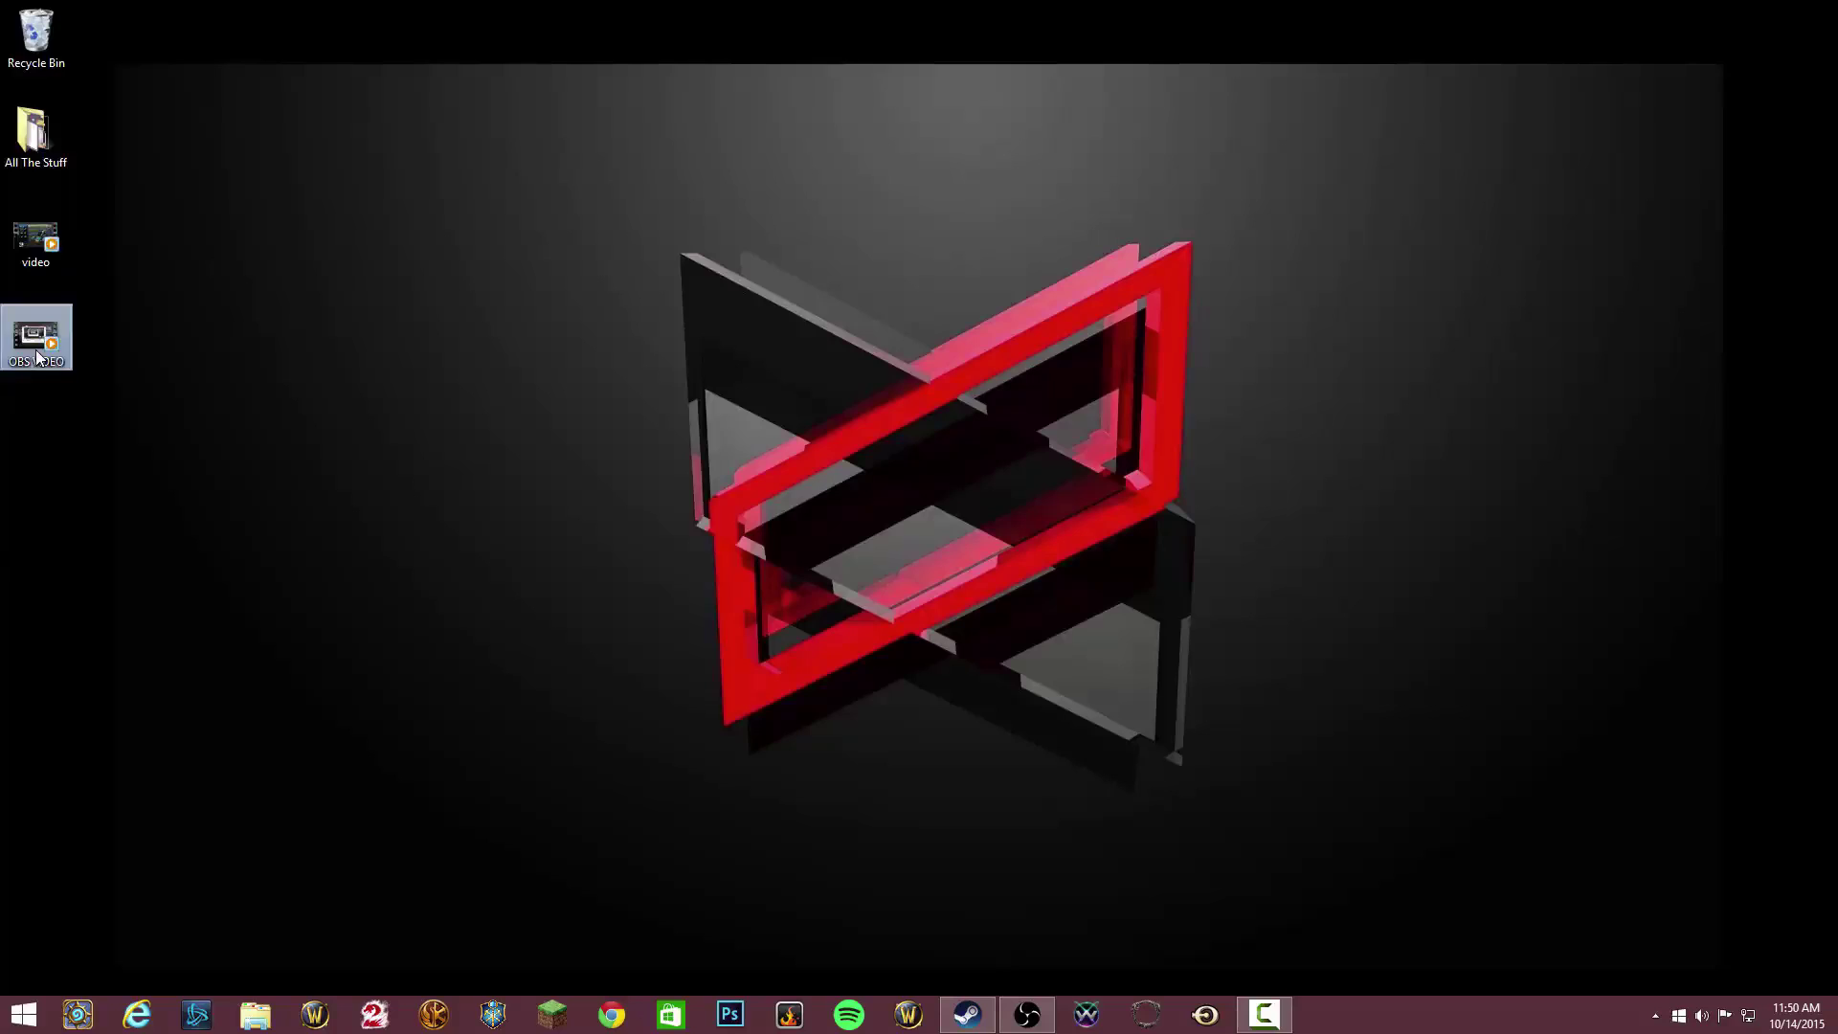
double_click(38, 326)
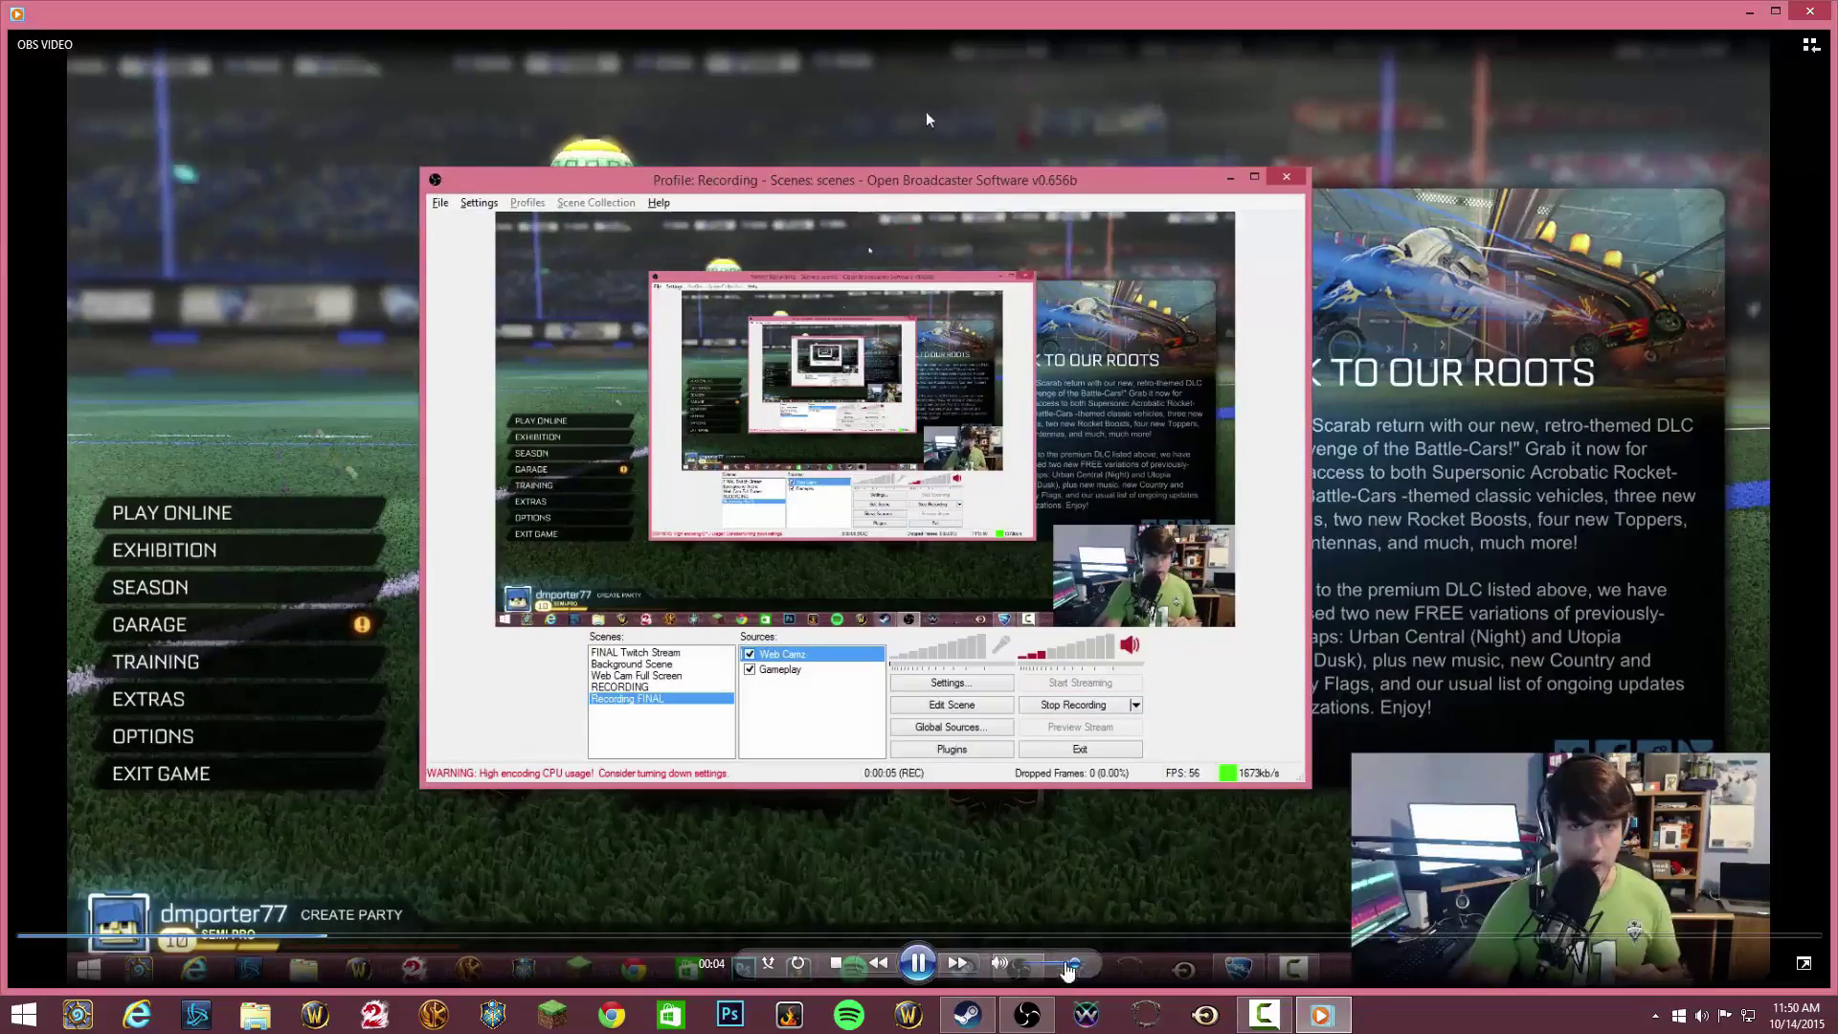
Lower the playback volume, watch the recording, close the player, and restore OBS.
left_click(1048, 972)
left_click_drag(1048, 971, 1025, 964)
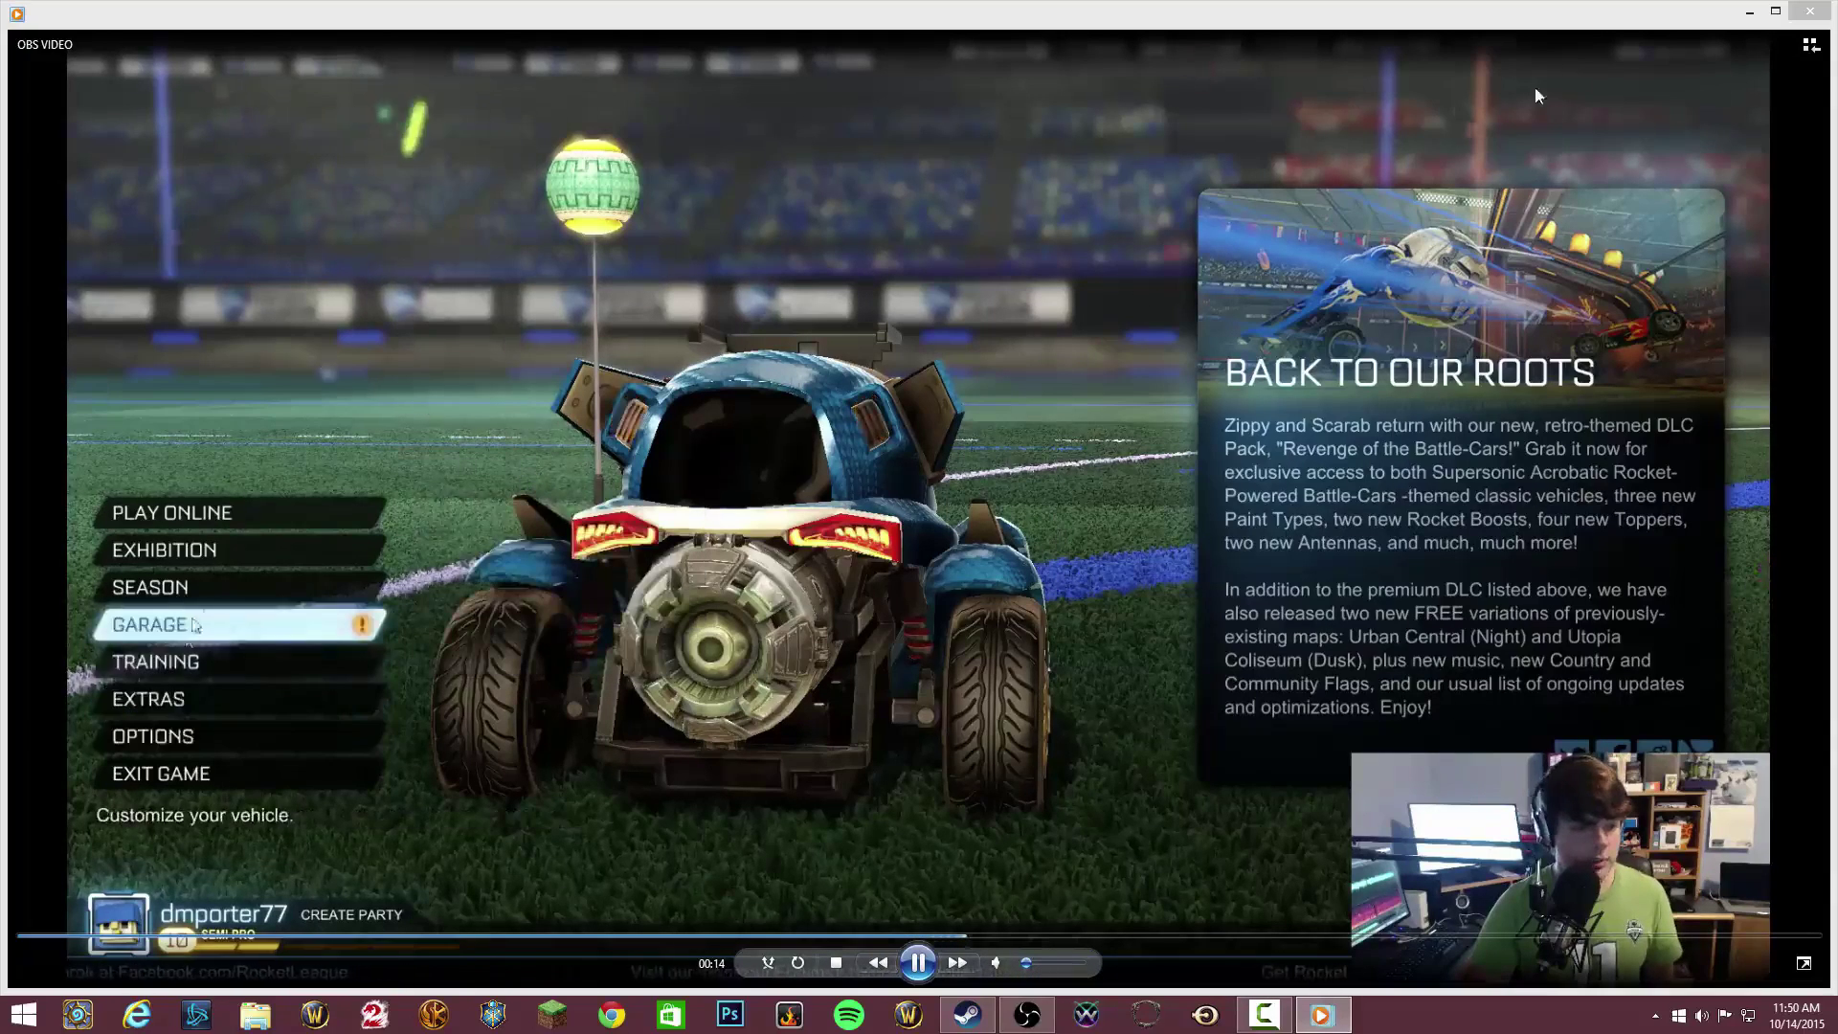
left_click(1808, 10)
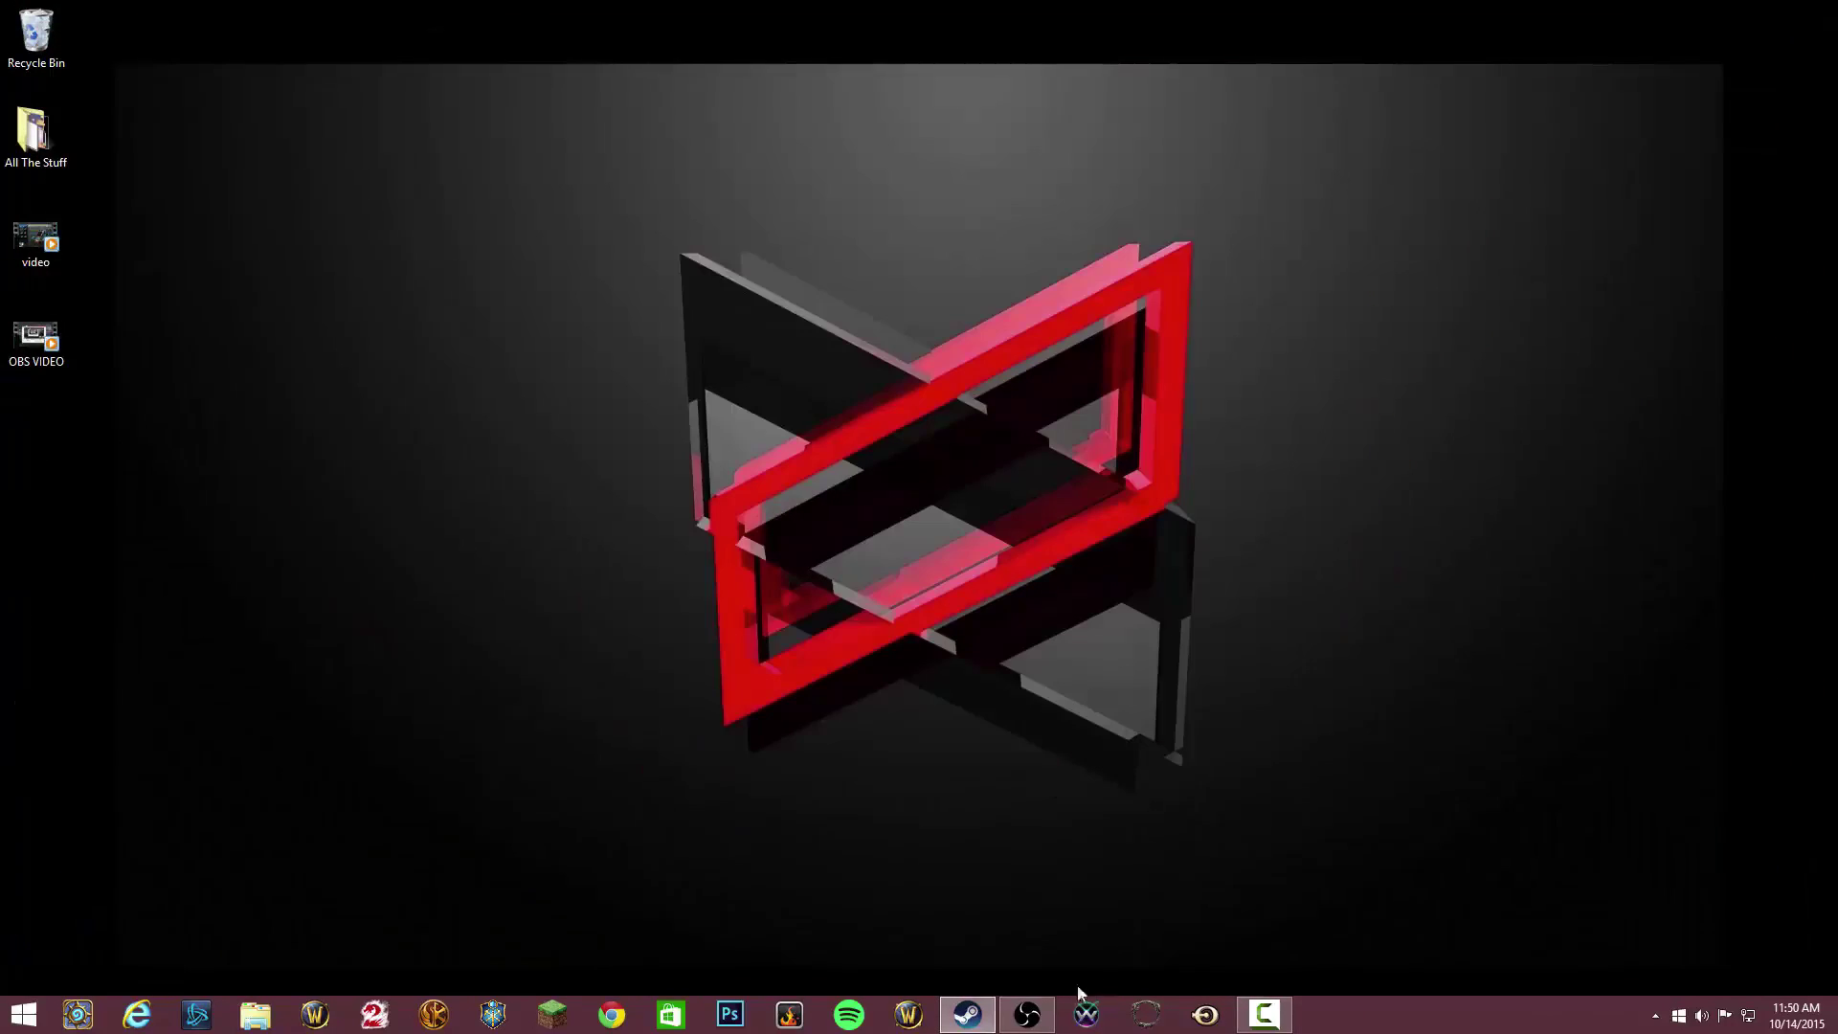
left_click(1042, 1016)
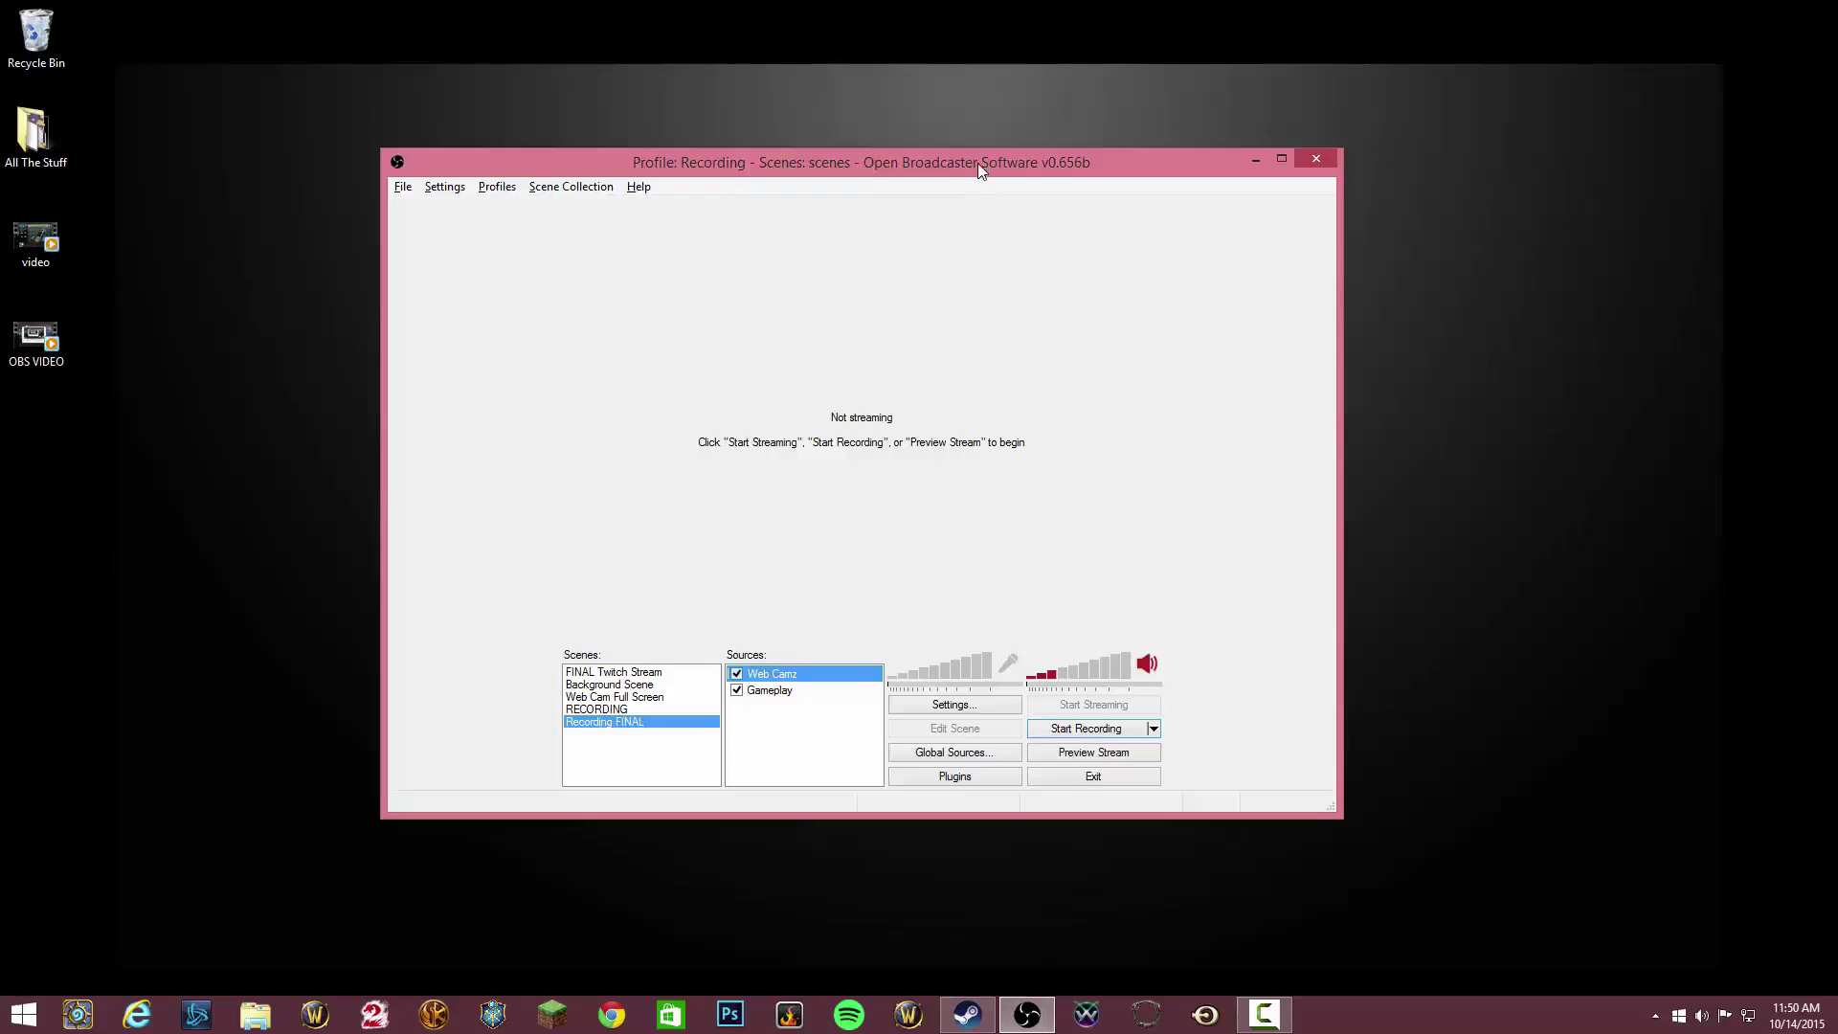